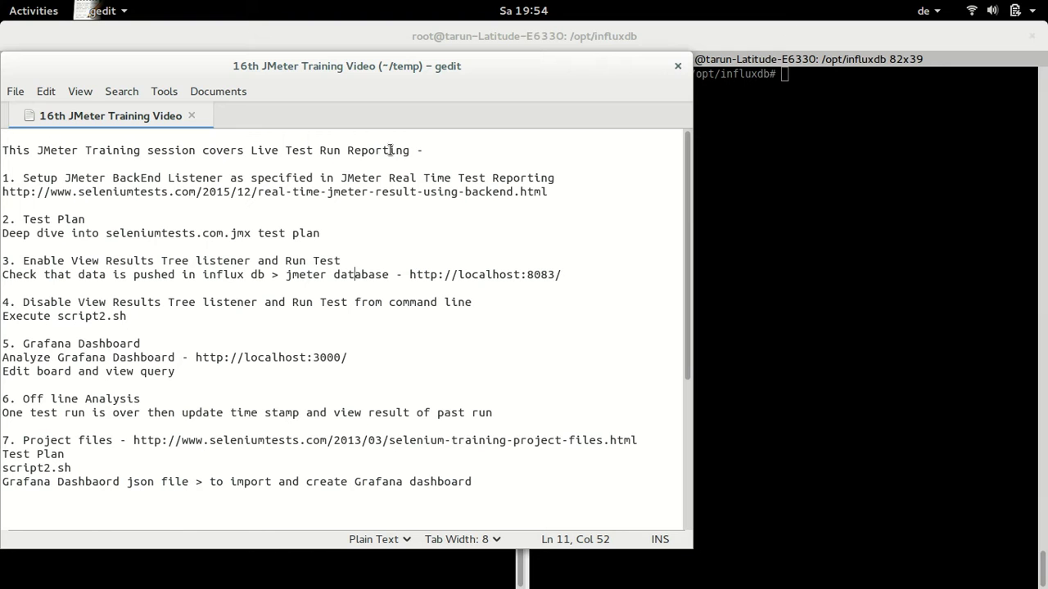
- Narrow the notes window slightly and locate the setup article link under agenda item 1
{"action": "left_click", "coordinate": [121, 216]}
{"action": "mouse_move", "coordinate": [9, 194]}
{"action": "left_mouse_down"}
{"action": "mouse_move", "coordinate": [47, 195]}
{"action": "mouse_move", "coordinate": [16, 195]}
{"action": "left_mouse_up"}
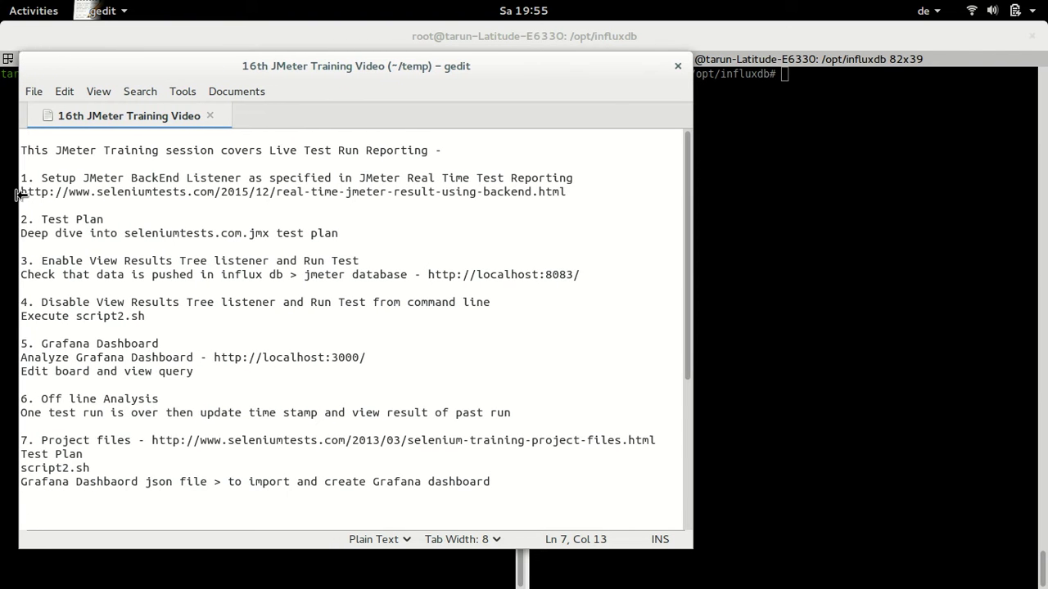
{"action": "left_click", "coordinate": [157, 194]}
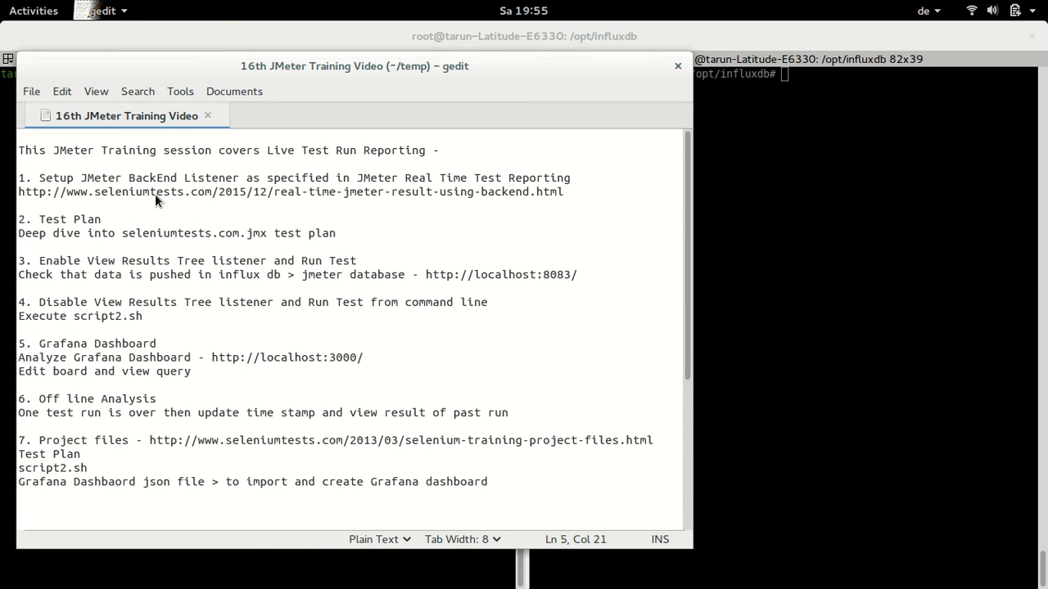
- Switch to Firefox and read the article on real-time JMeter results down to its influxDB and Grafana components
{"action": "key", "text": "alt+Tab"}
{"action": "key", "text": "alt+Tab"}
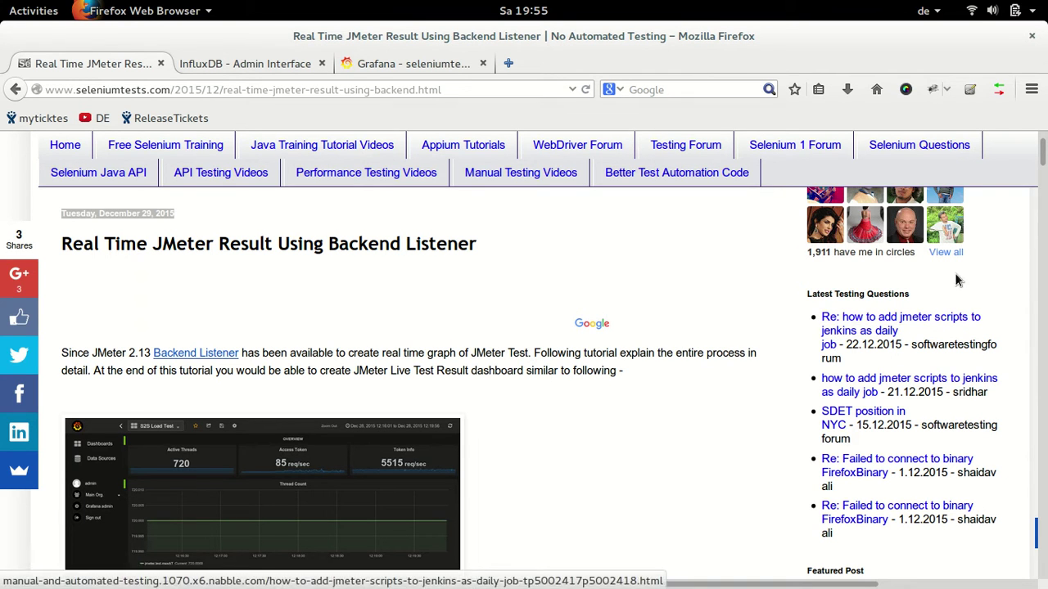
{"action": "left_click_drag", "start_coordinate": [1043, 163], "coordinate": [1043, 168]}
{"action": "scroll", "coordinate": [1043, 168], "scroll_direction": "down", "scroll_amount": 2}
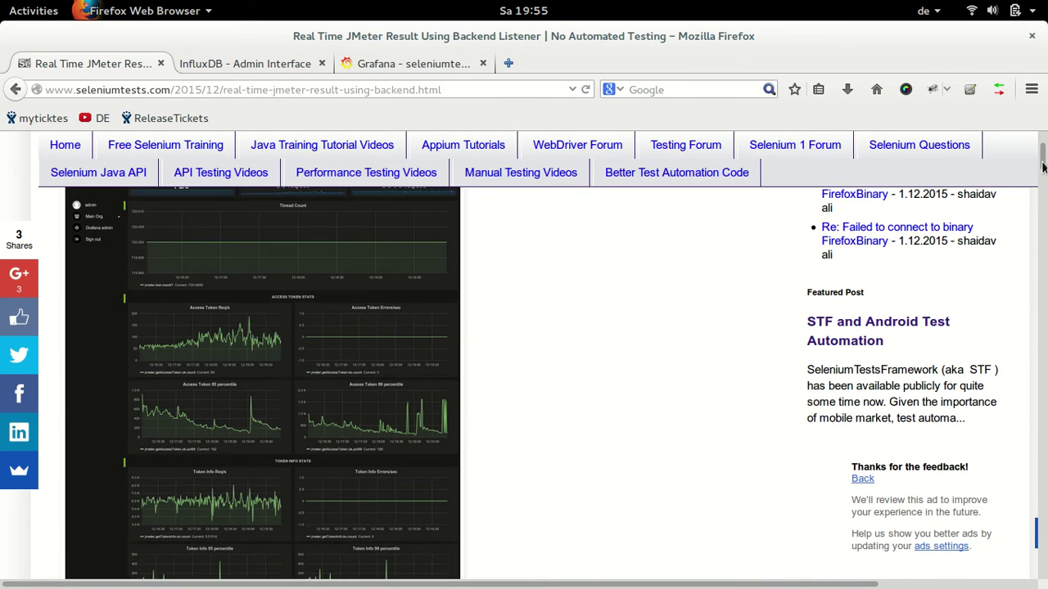
{"action": "scroll", "coordinate": [1043, 168], "scroll_direction": "down", "scroll_amount": 8}
{"action": "scroll", "coordinate": [1043, 168], "scroll_direction": "up", "scroll_amount": 1}
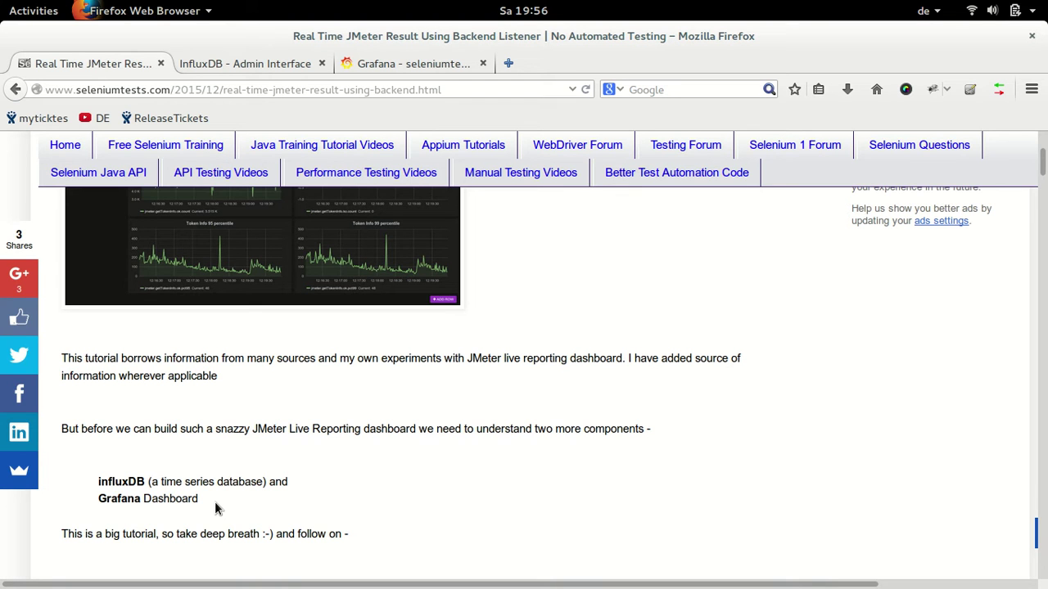
- Find agenda item 2 in the gedit notes, then switch to JMeter and examine the HTTP Cookie Manager and Test Plan variables
{"action": "key", "text": "alt+Tab"}
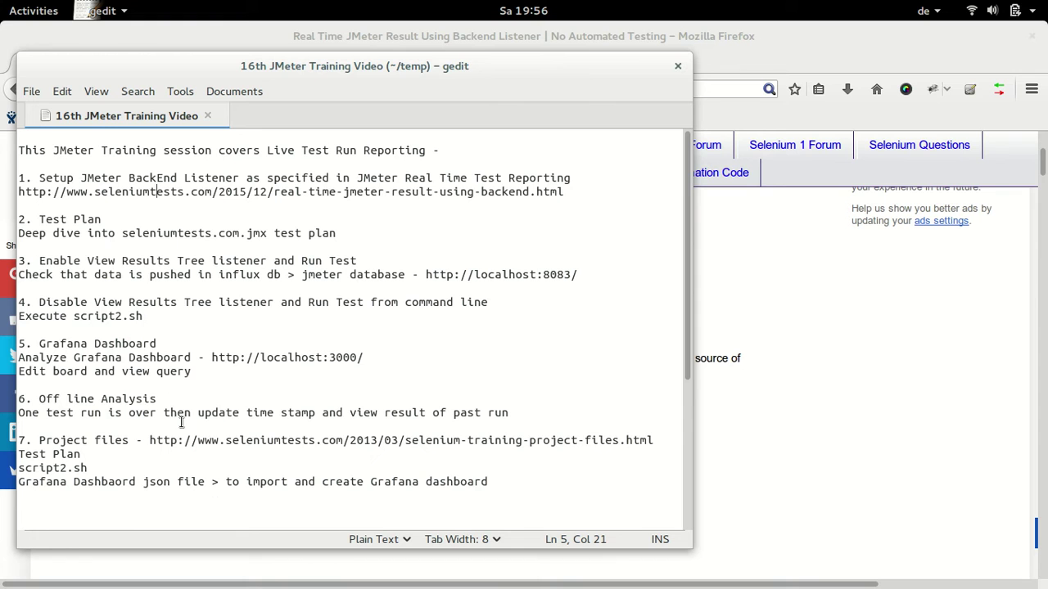
{"action": "left_click", "coordinate": [124, 220]}
{"action": "key", "text": "alt+Tab"}
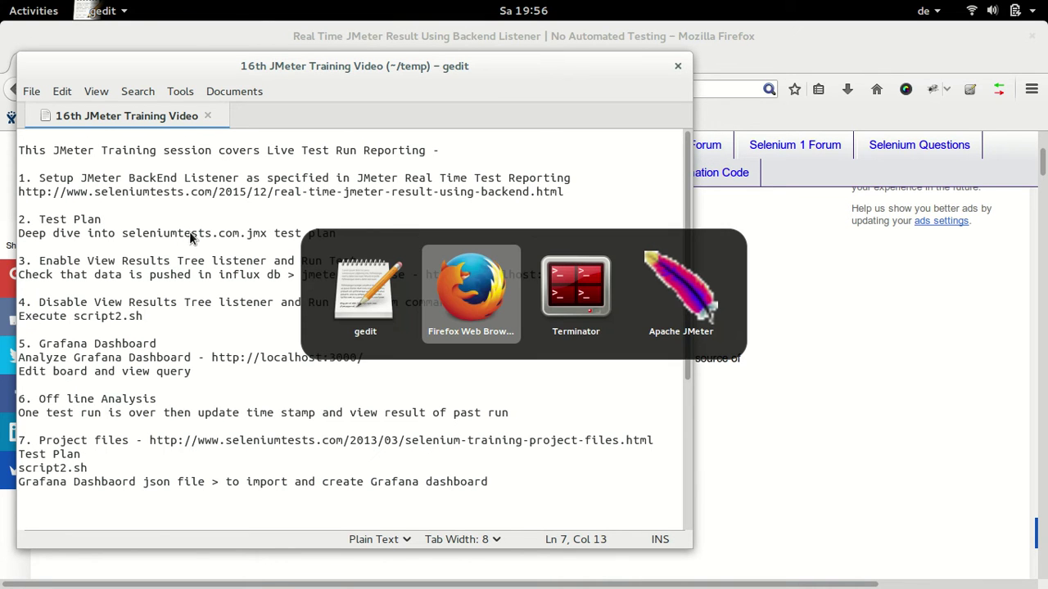
{"action": "key", "text": "alt+Tab"}
{"action": "key", "text": "alt+Tab"}
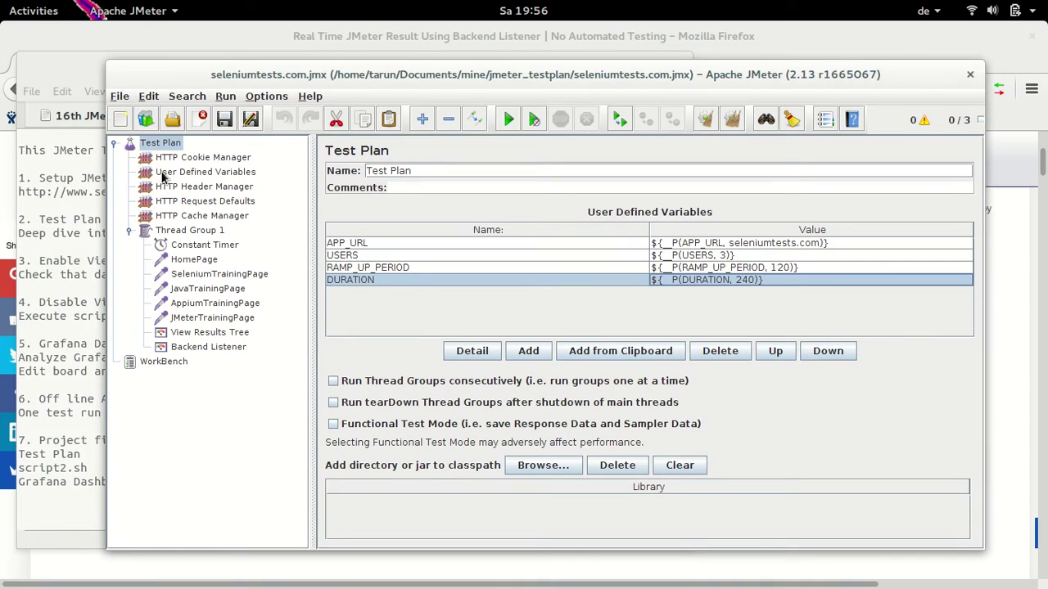
{"action": "left_click", "coordinate": [214, 159]}
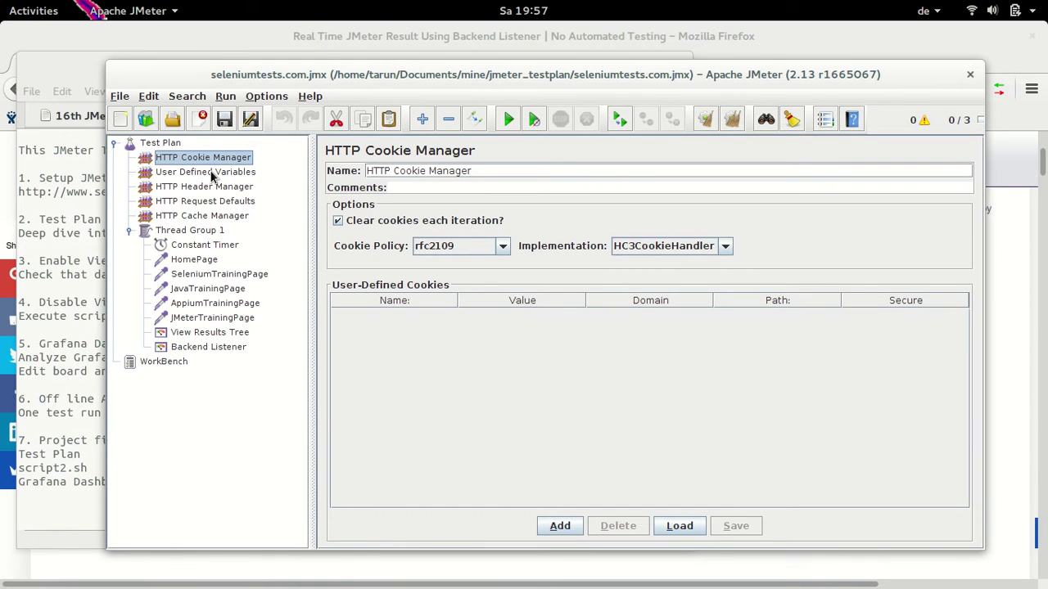
{"action": "left_click", "coordinate": [158, 149]}
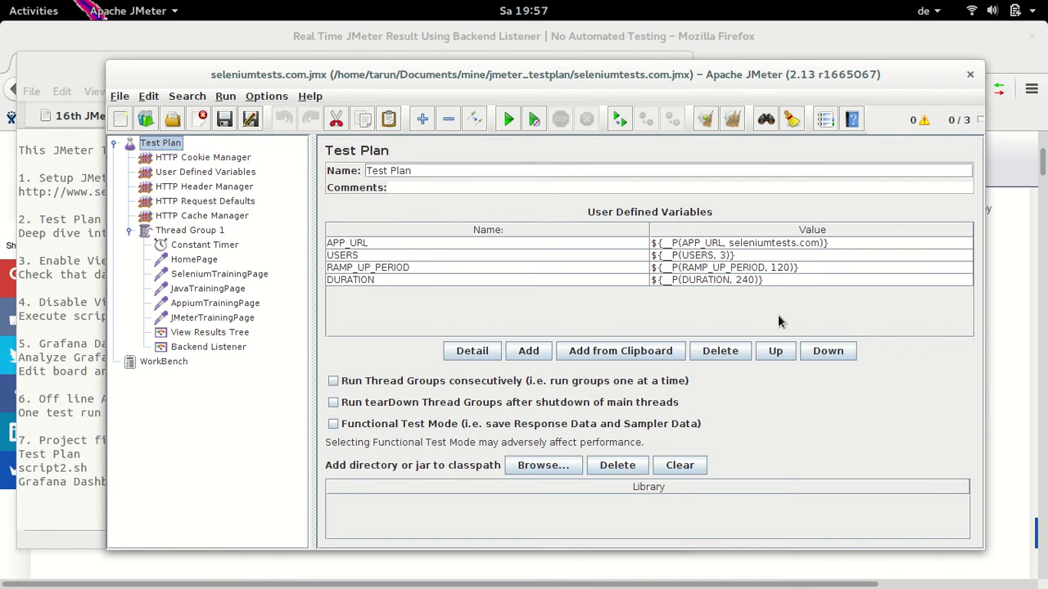
- Compare Thread Group 1's number of threads and ramp-up period with the variables defined in the Test Plan
{"action": "left_click", "coordinate": [205, 234]}
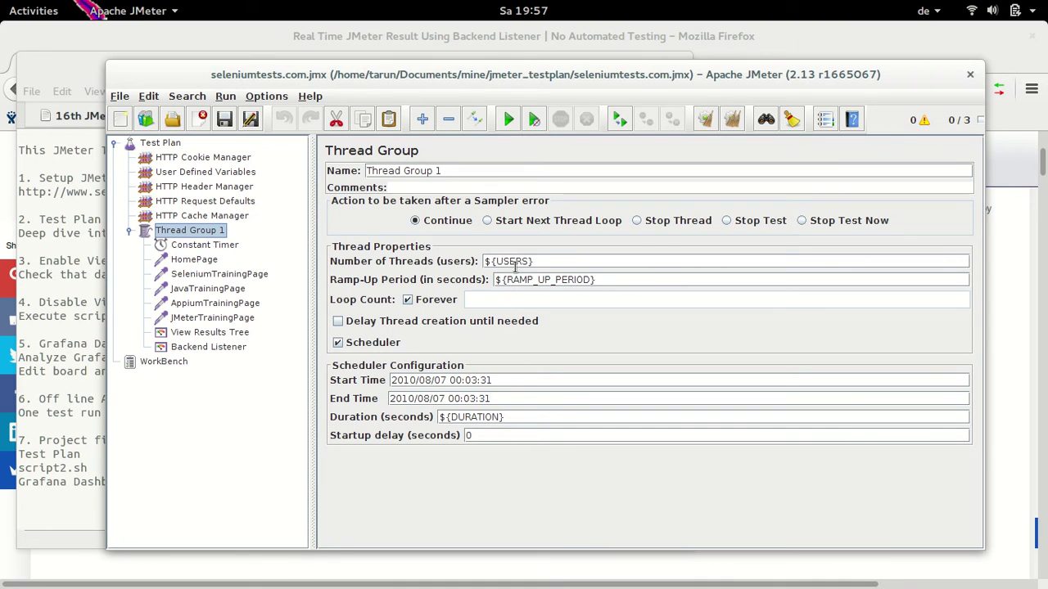
{"action": "left_click", "coordinate": [510, 257]}
{"action": "left_click", "coordinate": [167, 145]}
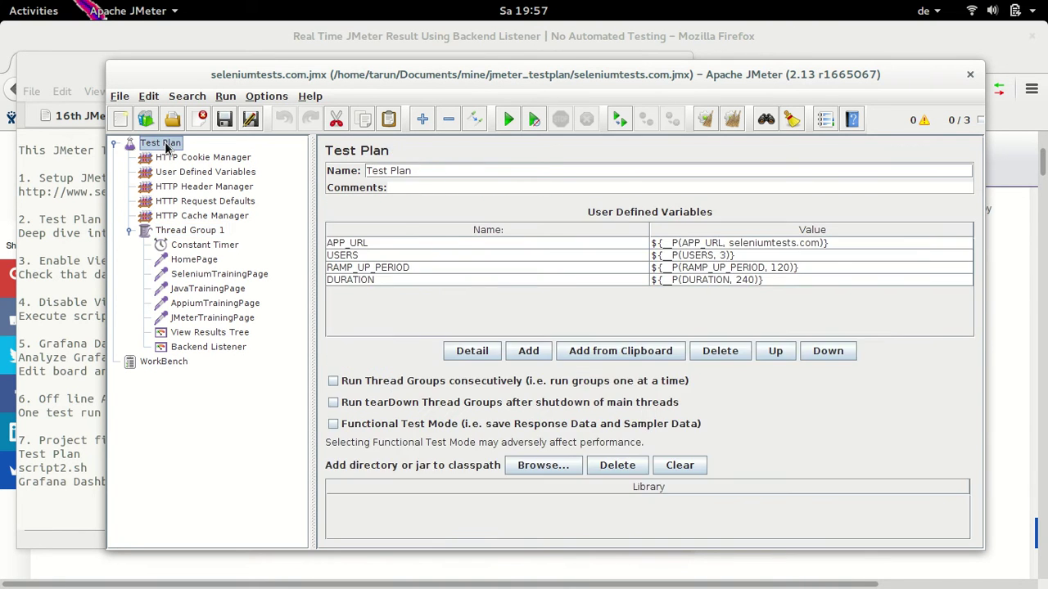
{"action": "left_click", "coordinate": [214, 232]}
{"action": "left_click", "coordinate": [534, 283]}
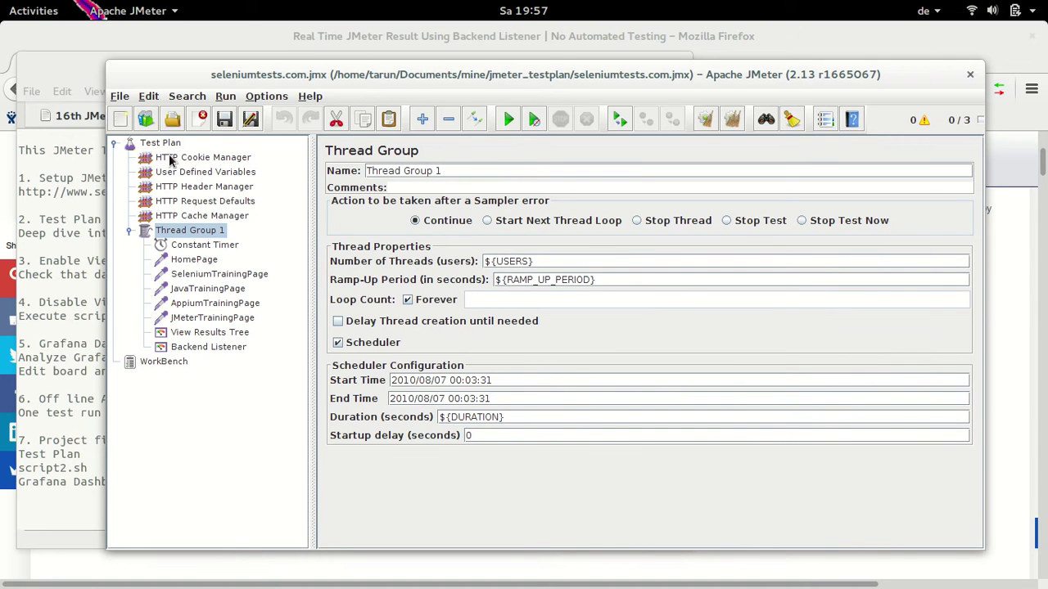
- Turn Thread Group 1's scheduler off and back on, and save the seleniumtests.com.jmx test plan
{"action": "left_click", "coordinate": [365, 344]}
{"action": "left_click", "coordinate": [365, 345]}
{"action": "left_click", "coordinate": [225, 120]}
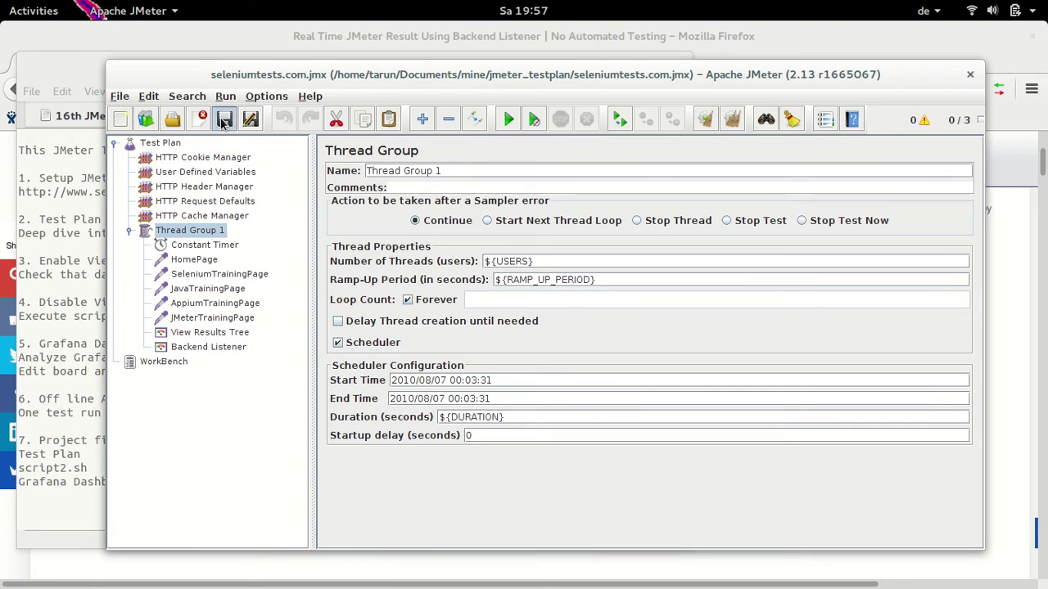
- Examine the Constant Timer, the five HTTP page requests, the View Results Tree and the Backend Listener in Thread Group 1
{"action": "left_click", "coordinate": [206, 248]}
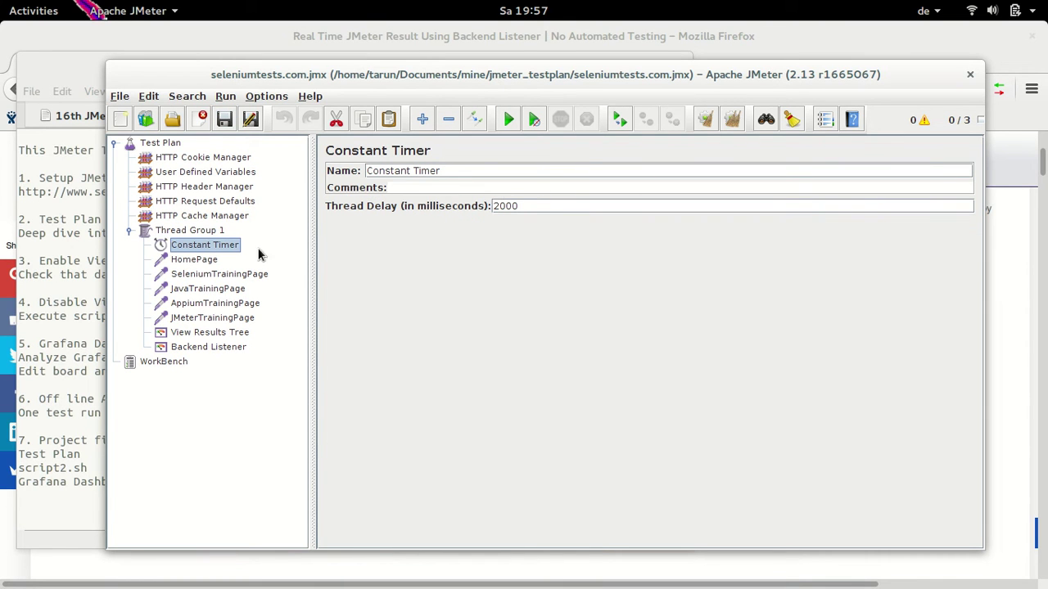
{"action": "left_click", "coordinate": [210, 263]}
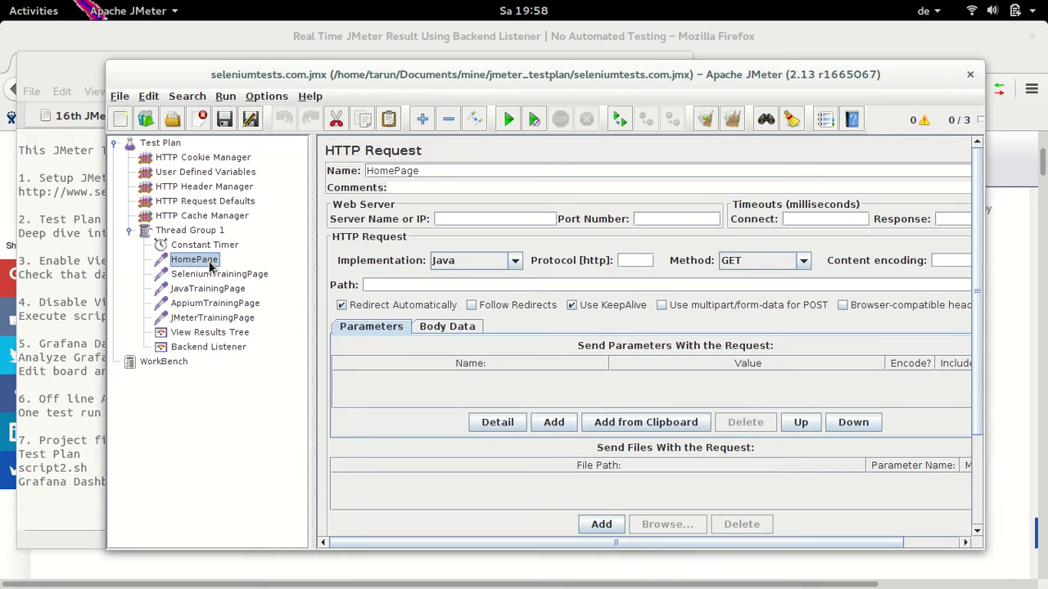
{"action": "left_click", "coordinate": [228, 277]}
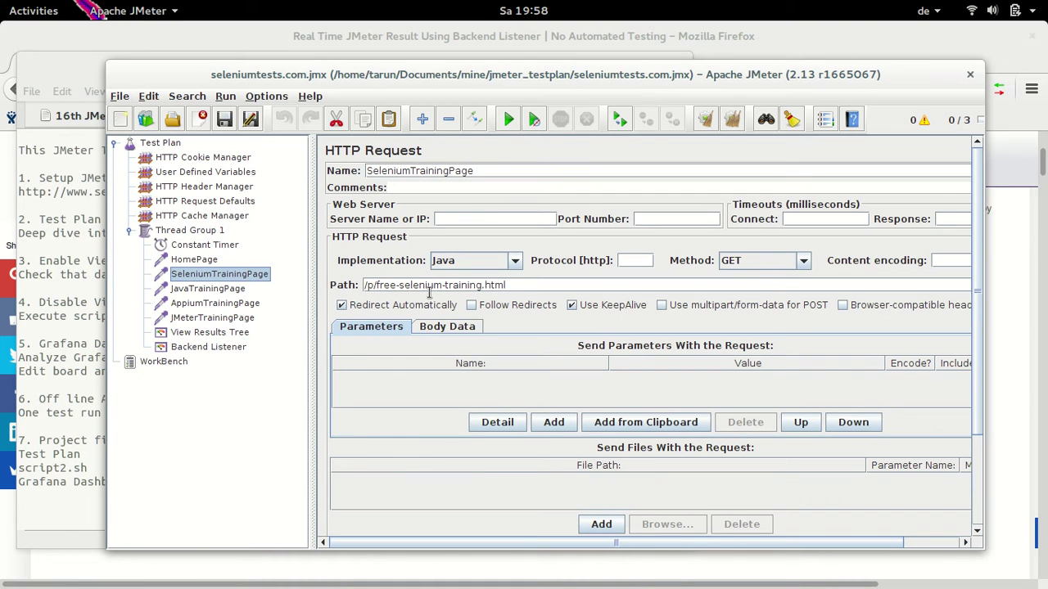
{"action": "left_click", "coordinate": [235, 292]}
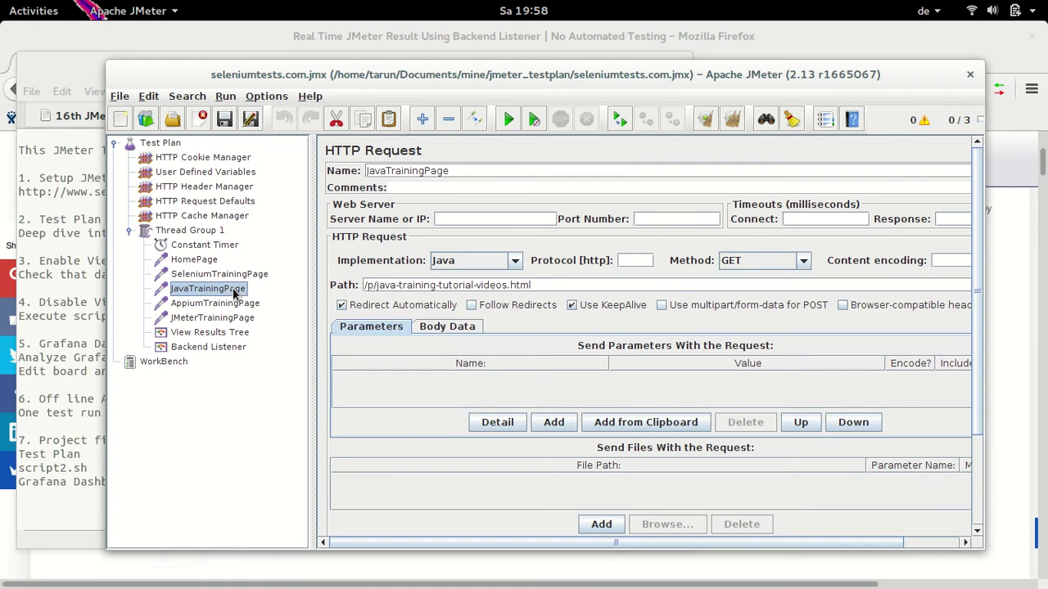
{"action": "left_click", "coordinate": [235, 306]}
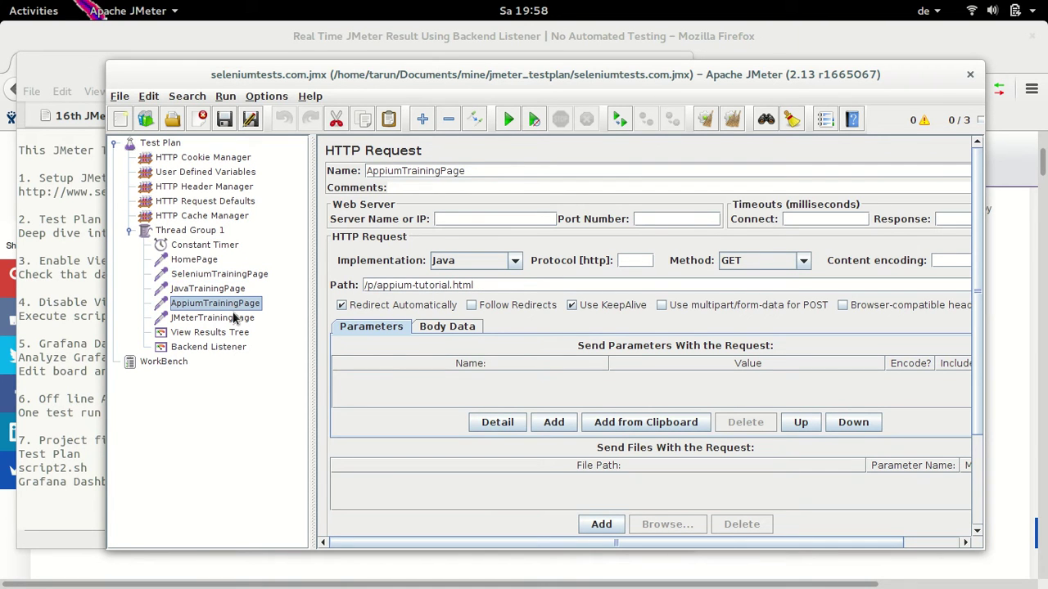
{"action": "left_click", "coordinate": [235, 319]}
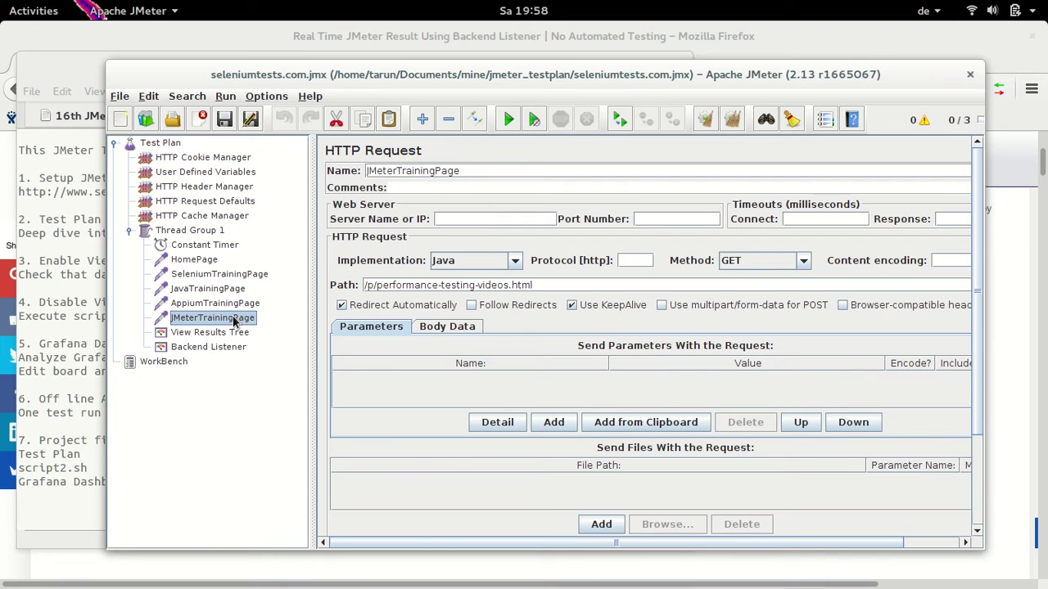
{"action": "left_click", "coordinate": [220, 337]}
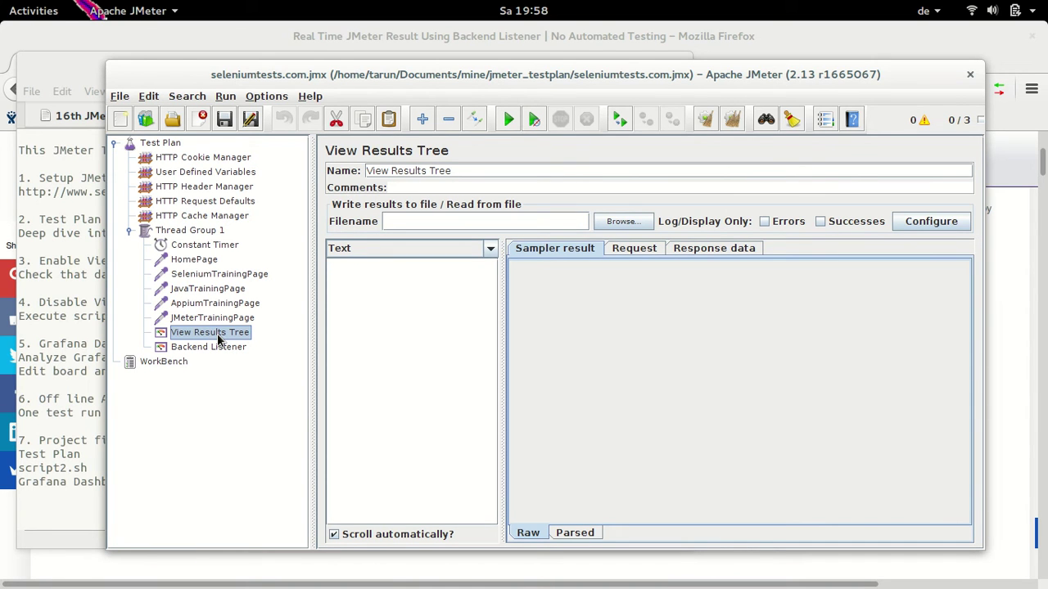
{"action": "left_click", "coordinate": [214, 347]}
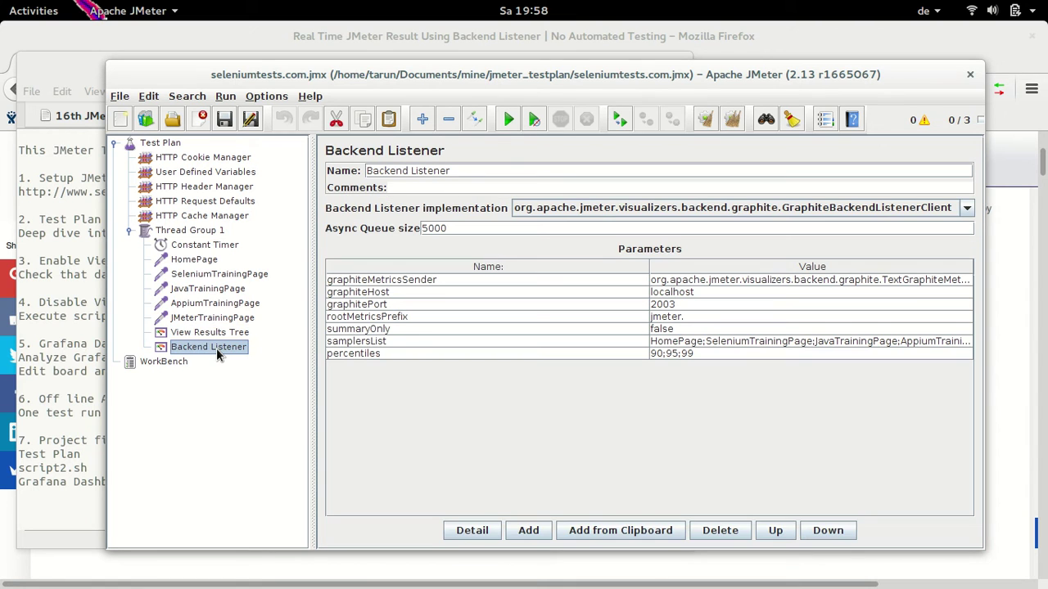
- Look up Backend Listener among the listeners available for Thread Group 1 without adding one
{"action": "left_click", "coordinate": [204, 233]}
{"action": "right_click", "coordinate": [204, 232]}
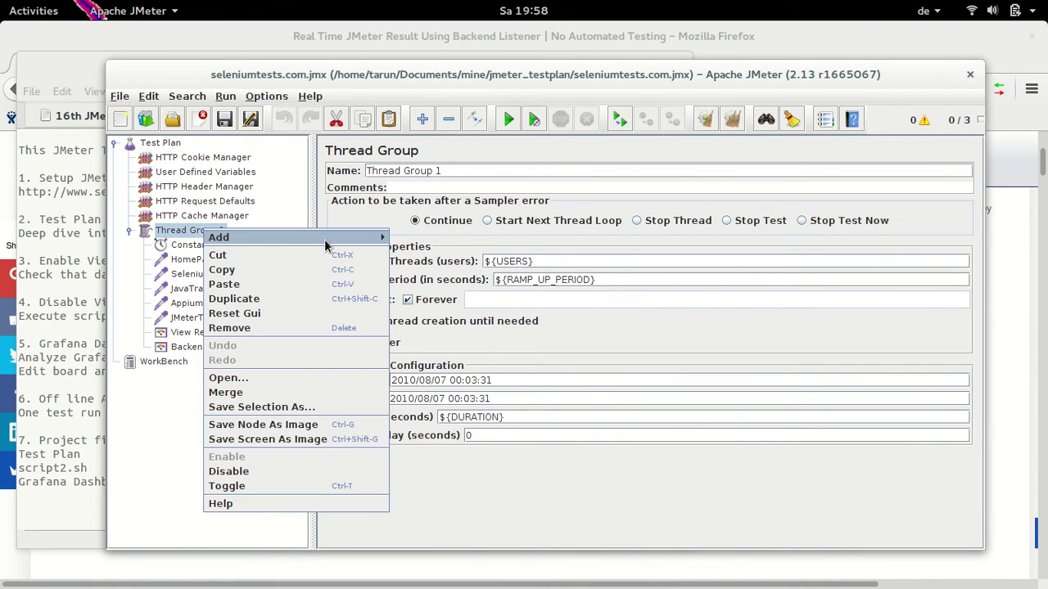
{"action": "mouse_move", "coordinate": [324, 239]}
{"action": "mouse_move", "coordinate": [448, 344]}
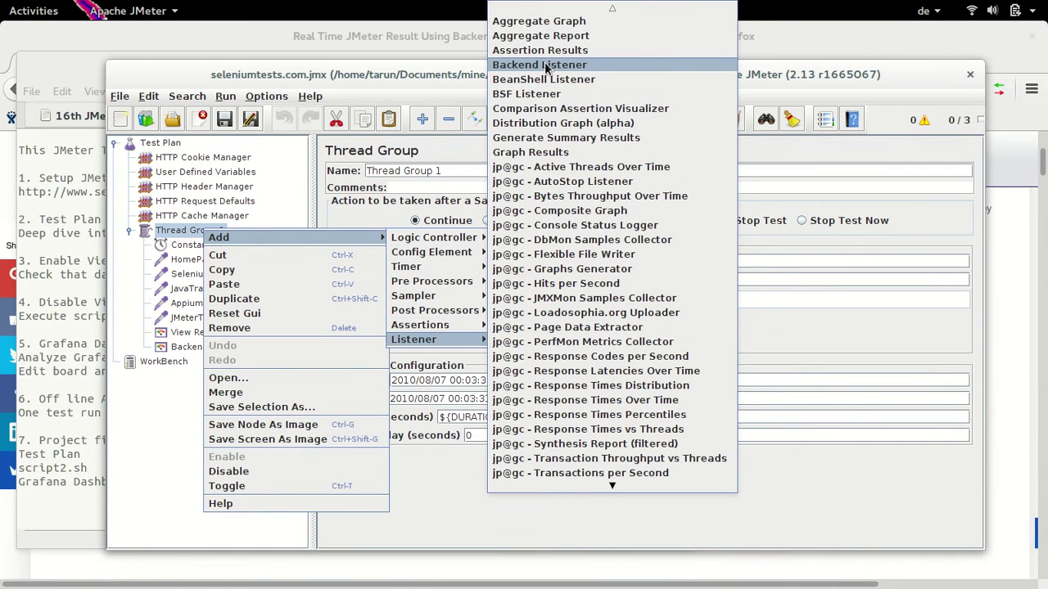
{"action": "key", "text": "Escape"}
{"action": "key", "text": "Escape"}
{"action": "key", "text": "Escape"}
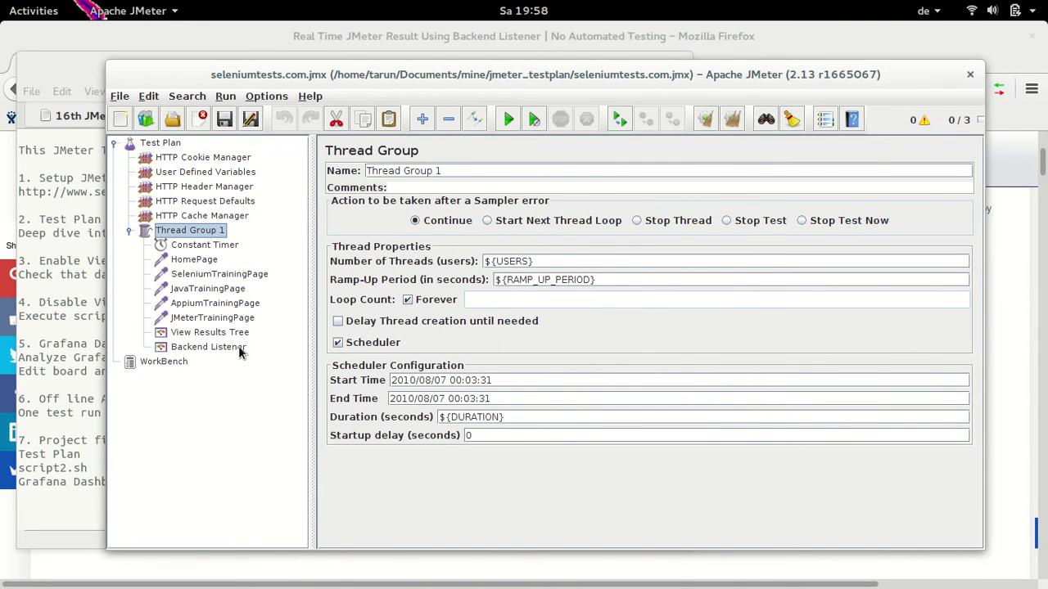
- Examine the Backend Listener's implementation, queue size and Graphite parameters, and locate agenda item 3 in the gedit notes
{"action": "left_click", "coordinate": [209, 347]}
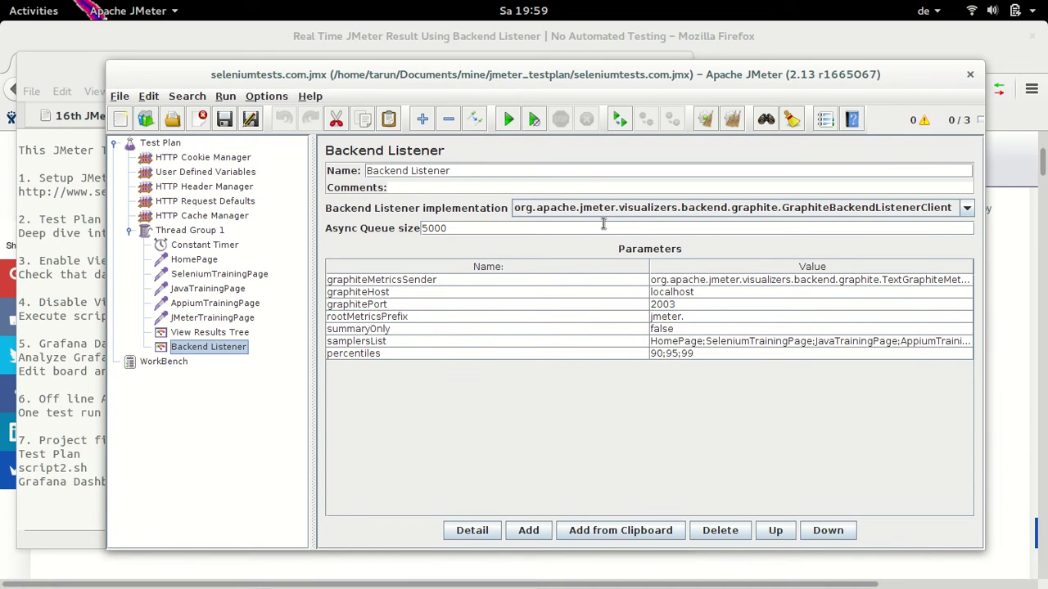
{"action": "left_click", "coordinate": [566, 224]}
{"action": "key", "text": "alt+Tab"}
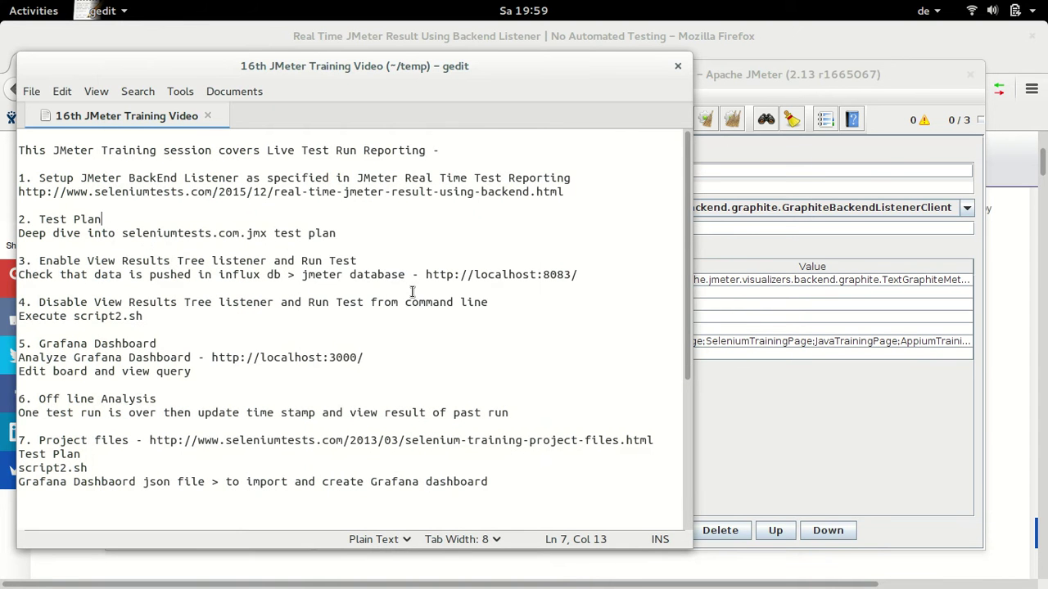
{"action": "left_click", "coordinate": [398, 273]}
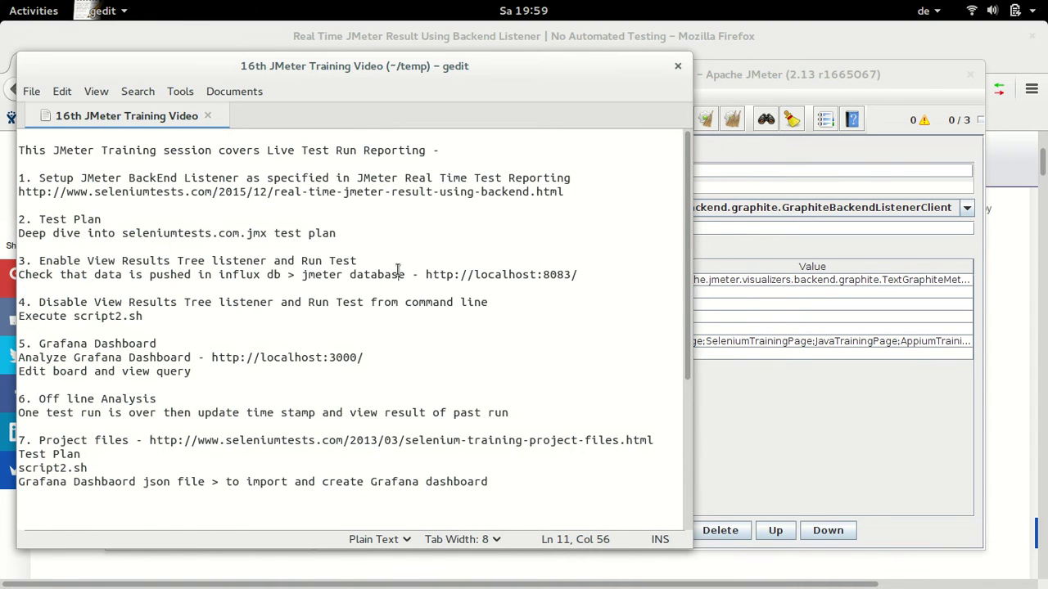
{"action": "left_click", "coordinate": [381, 262]}
- Switch to the Terminator terminal and start InfluxDB by running ./influxd -config /etc/opt/influxdb/influxdb.conf from /opt/influxdb
{"action": "key", "text": "alt+Tab"}
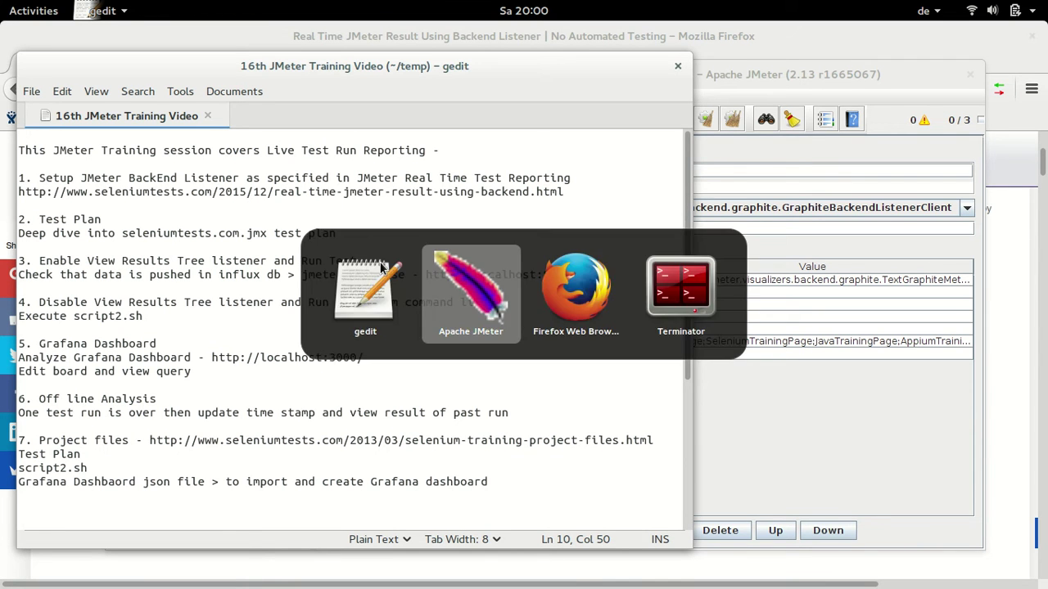
{"action": "key", "text": "alt+Tab"}
{"action": "key", "text": "alt+Tab"}
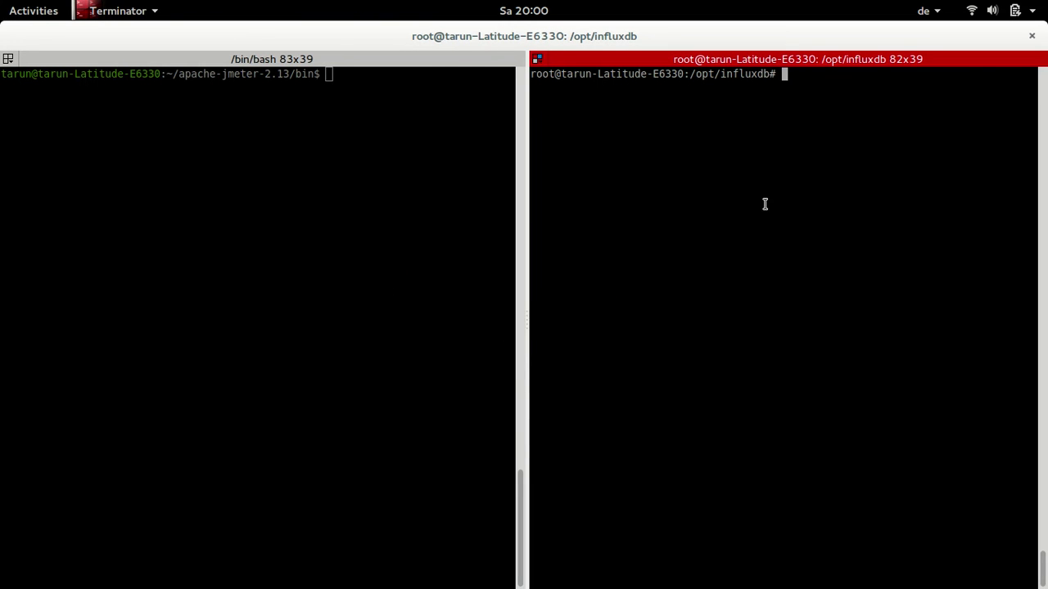
{"action": "key", "text": "Up"}
{"action": "key", "text": "Up"}
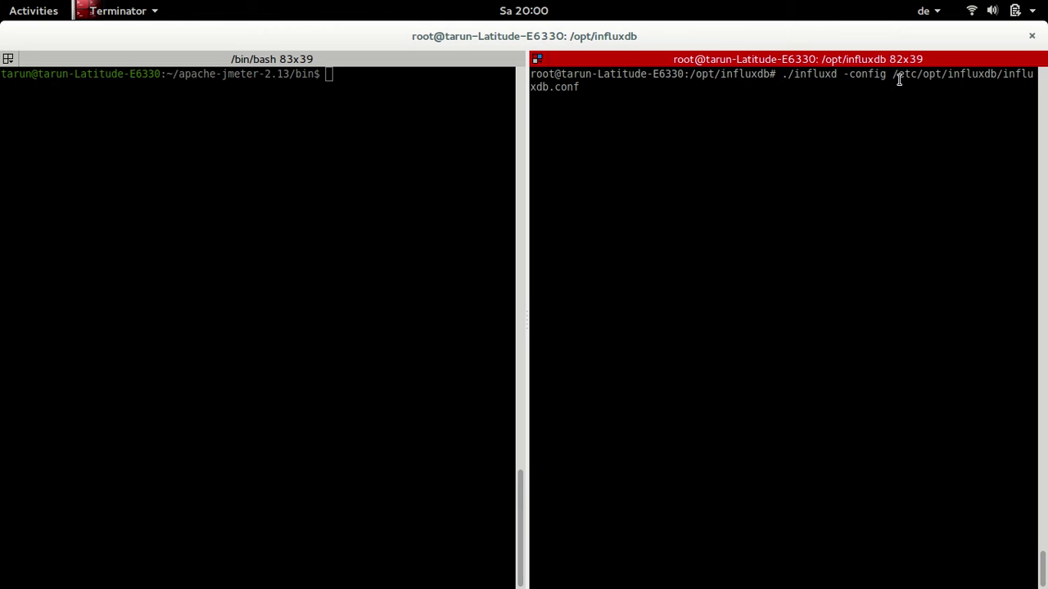
{"action": "key", "text": "Return"}
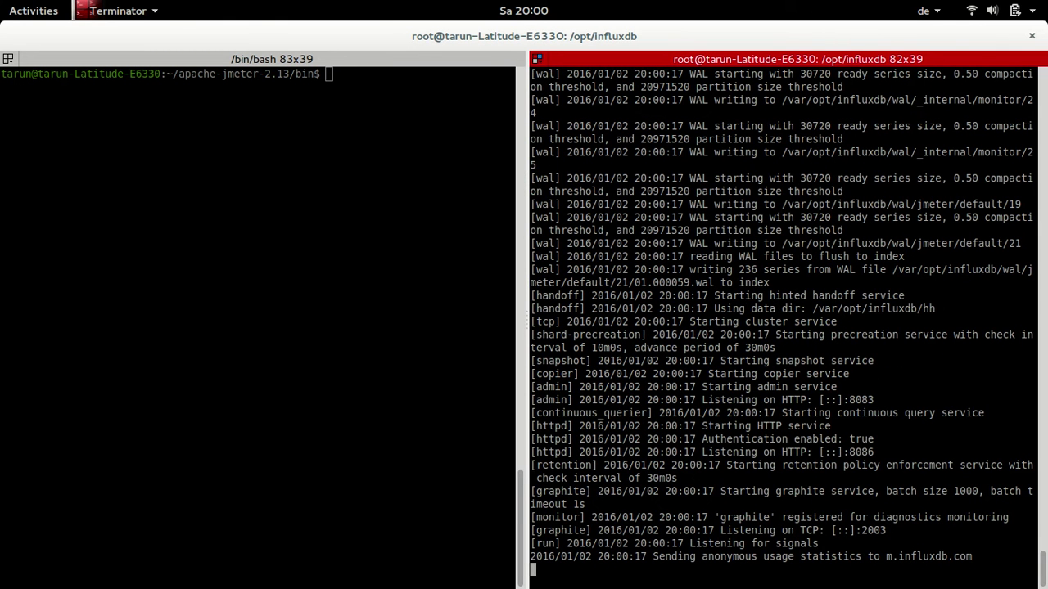
- Check the gedit agenda, switch to Firefox, reload the seleniumtests.com dashboard in Grafana and look over its panels
{"action": "key", "text": "alt+Tab"}
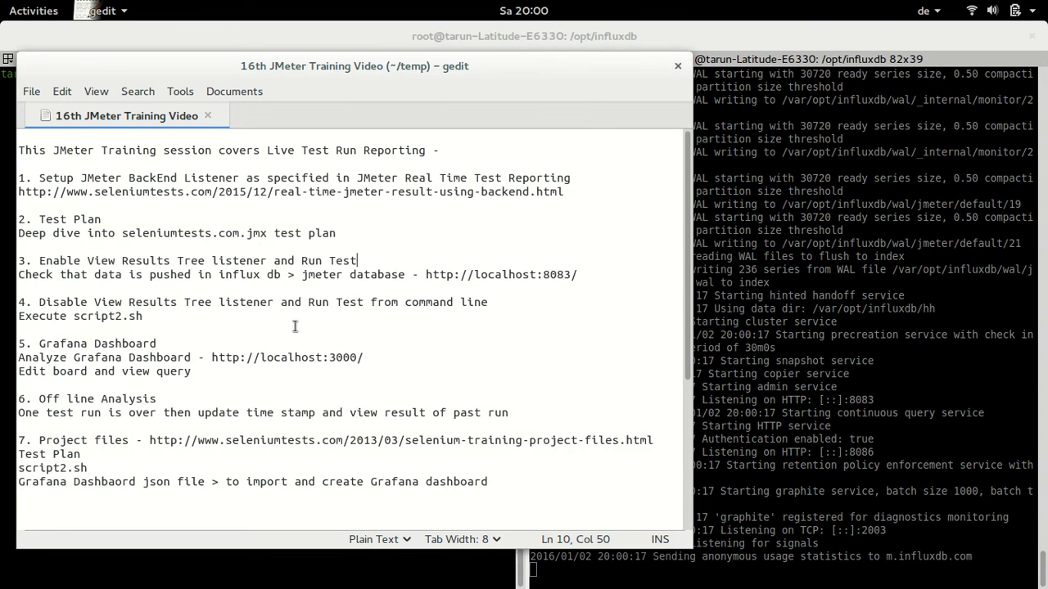
{"action": "key", "text": "alt+Tab"}
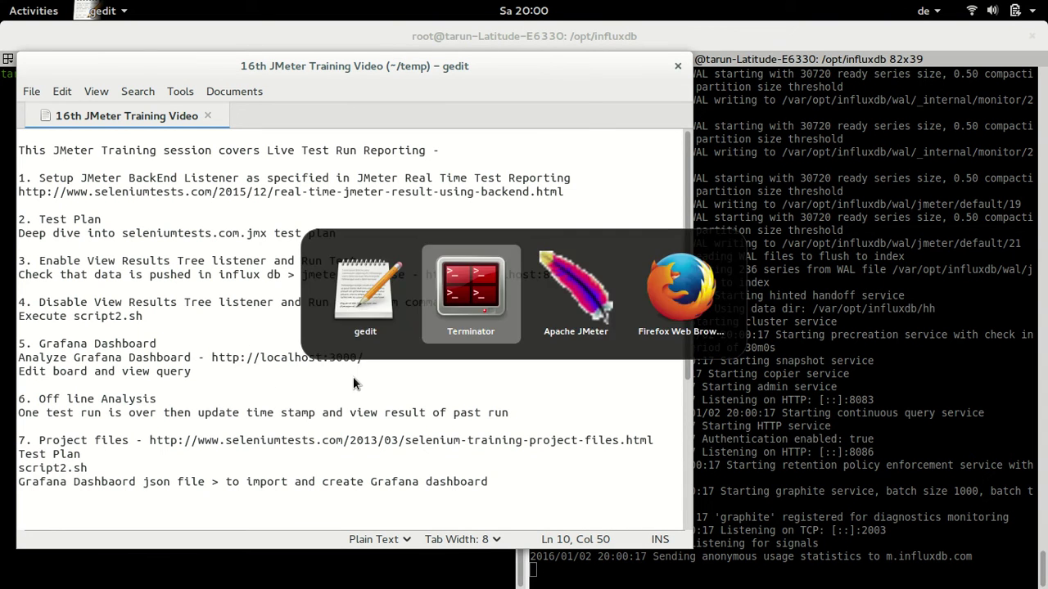
{"action": "key", "text": "alt+Tab"}
{"action": "key", "text": "alt+Tab"}
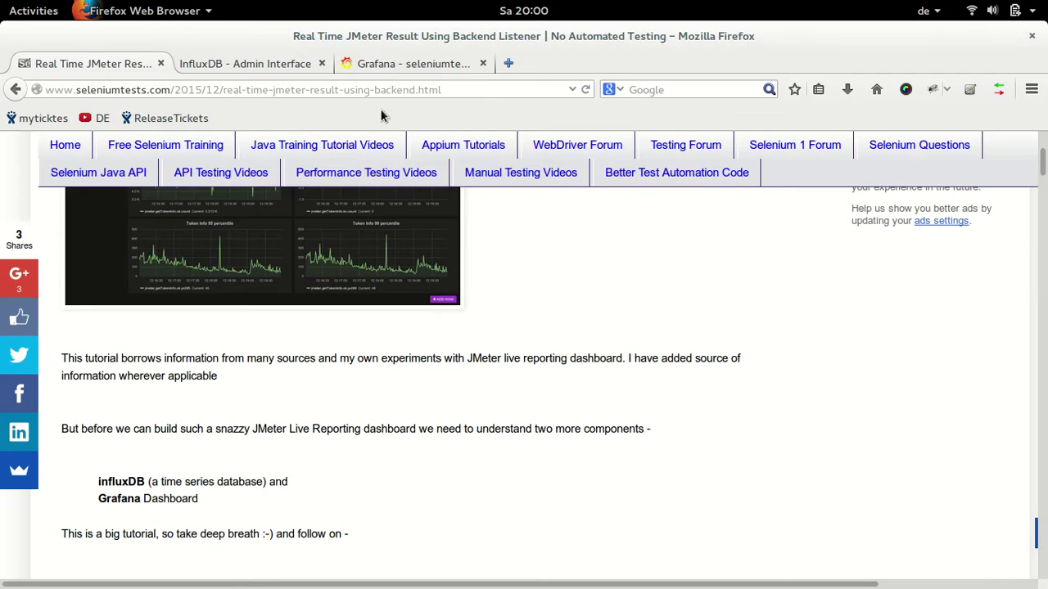
{"action": "left_click", "coordinate": [390, 64]}
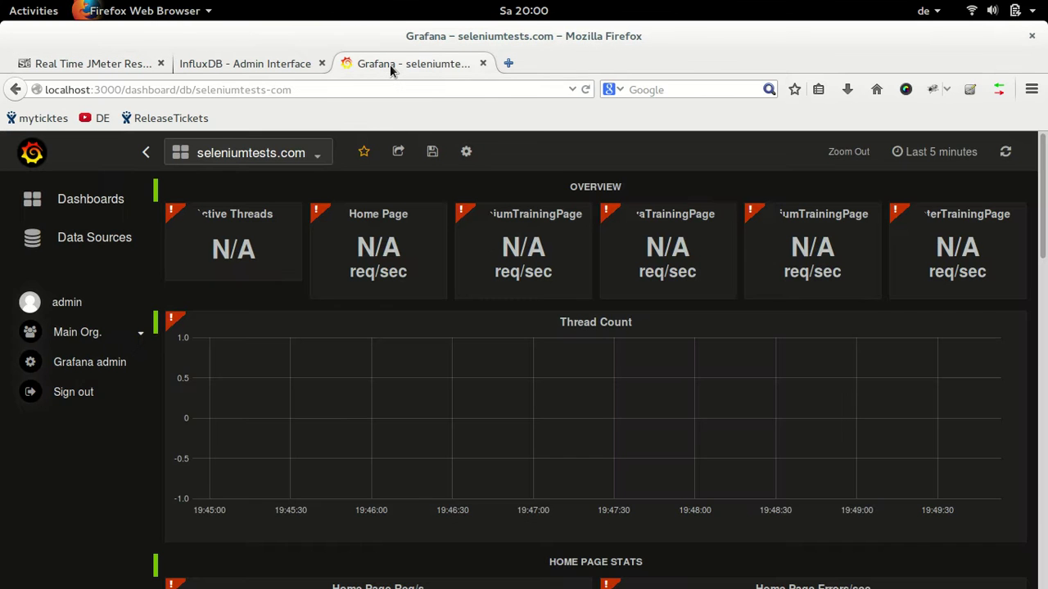
{"action": "left_click", "coordinate": [459, 89]}
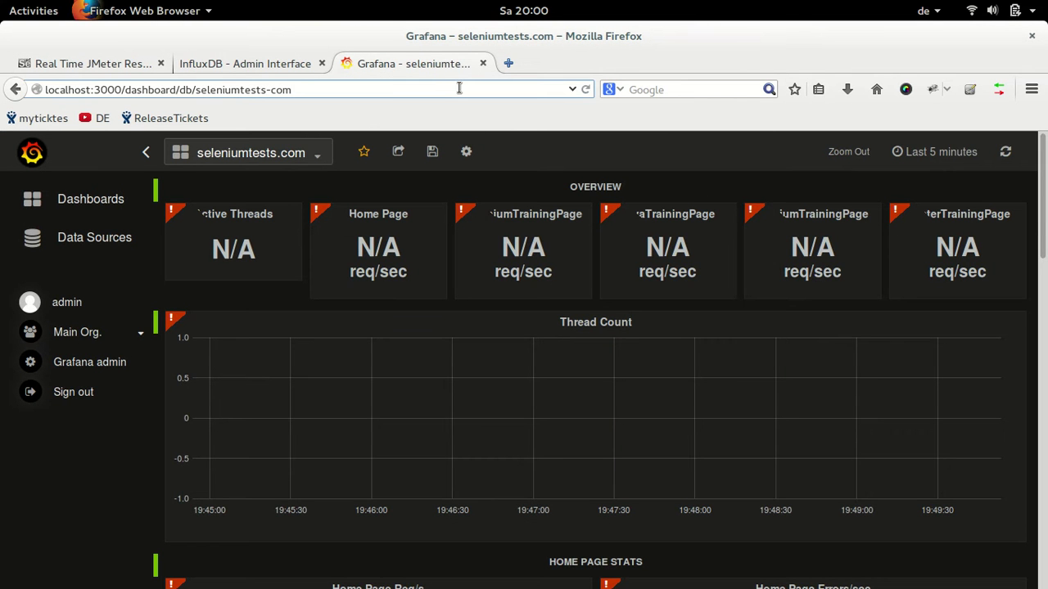
{"action": "key", "text": "Return"}
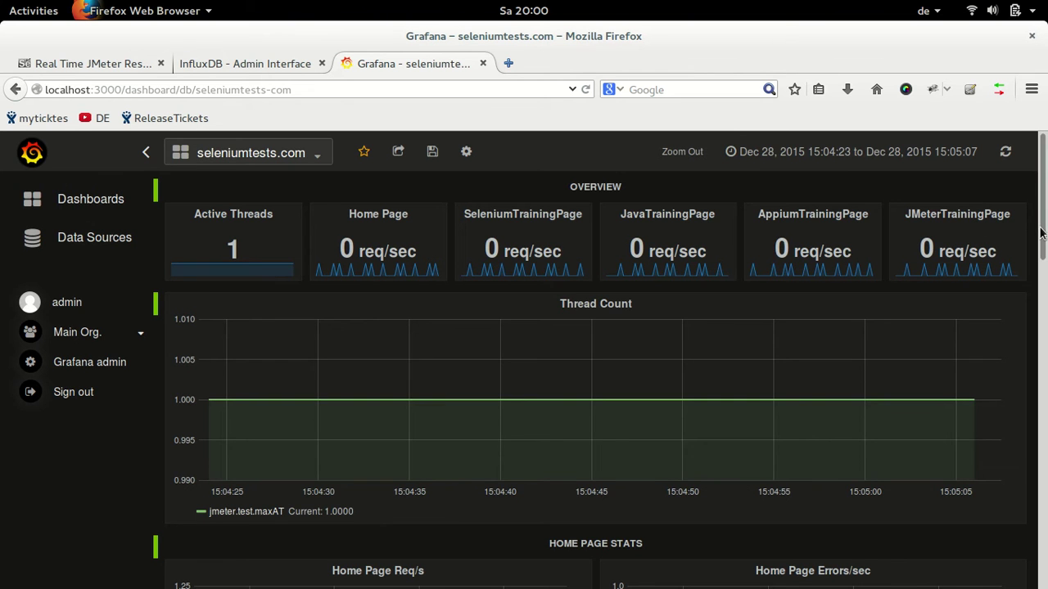
{"action": "scroll", "coordinate": [1040, 233], "scroll_direction": "down", "scroll_amount": 5}
{"action": "scroll", "coordinate": [1040, 233], "scroll_direction": "up", "scroll_amount": 5}
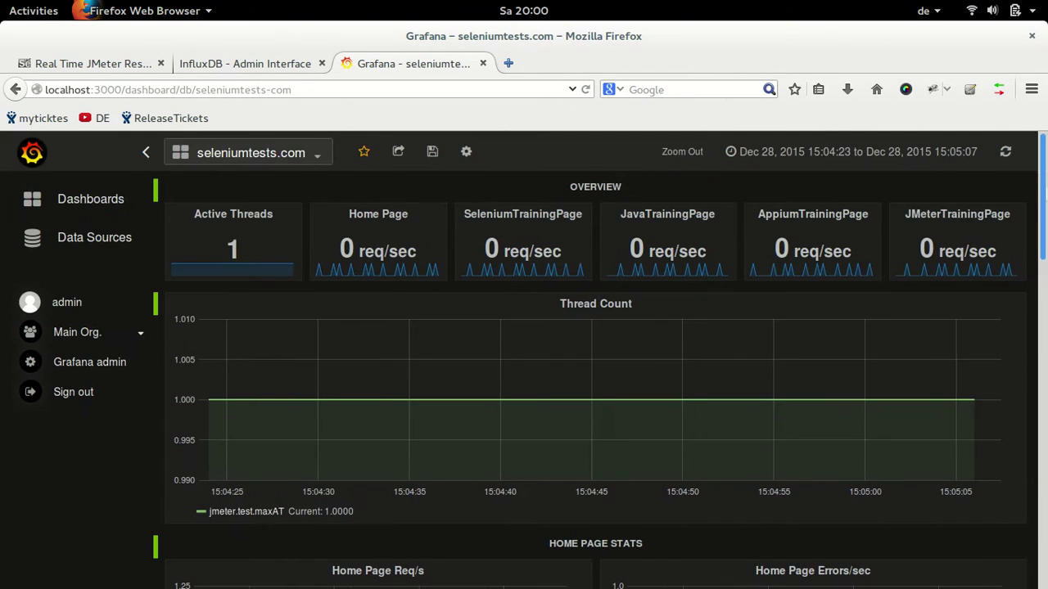
- Set the Grafana dashboard's time range to Last 5 minutes with a refresh every 5s
{"action": "left_click", "coordinate": [950, 168]}
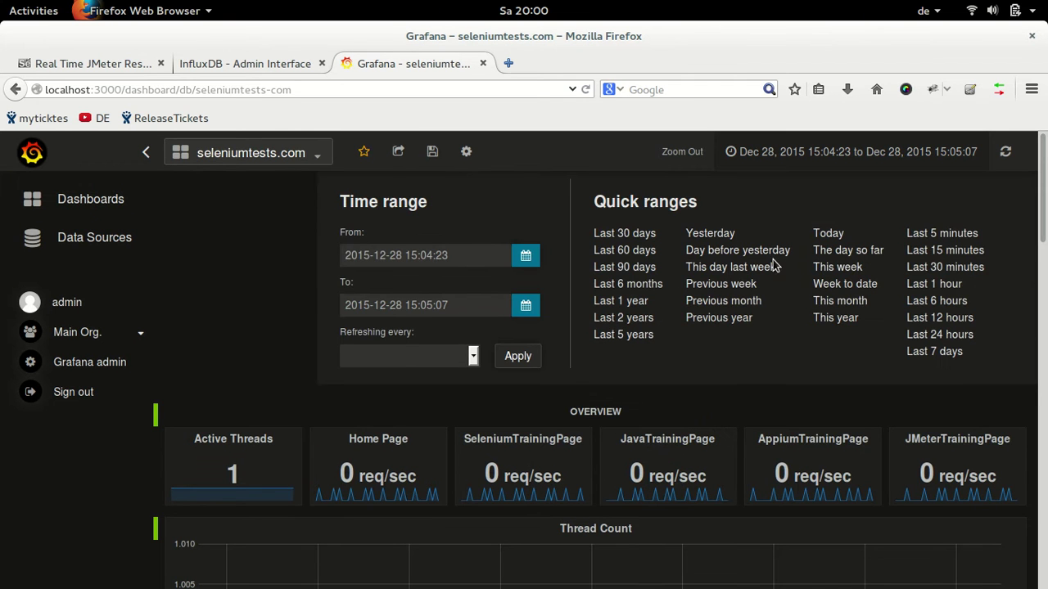
{"action": "left_click", "coordinate": [962, 235]}
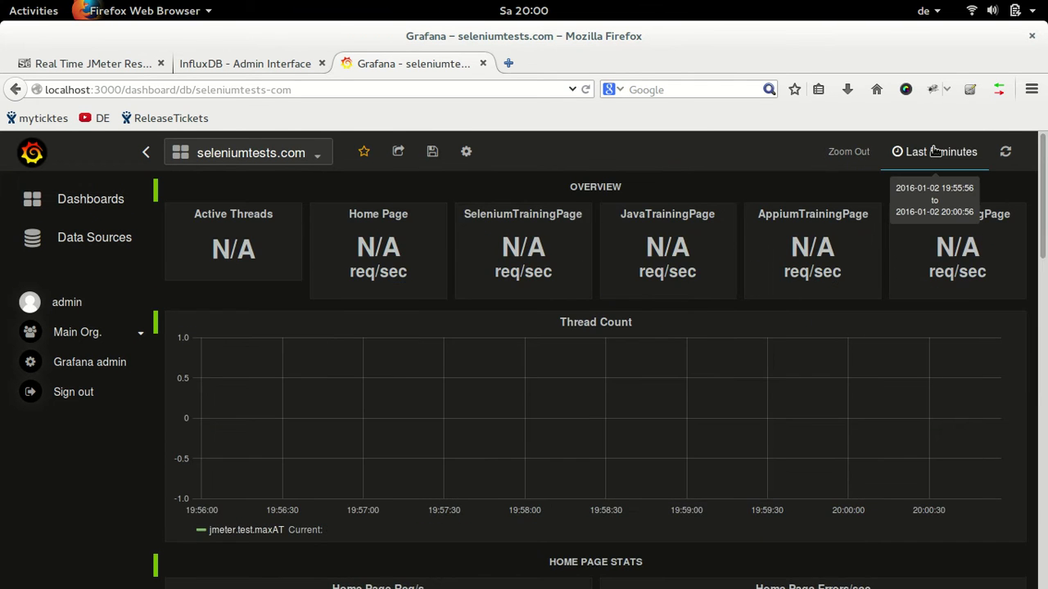
{"action": "left_click", "coordinate": [936, 152]}
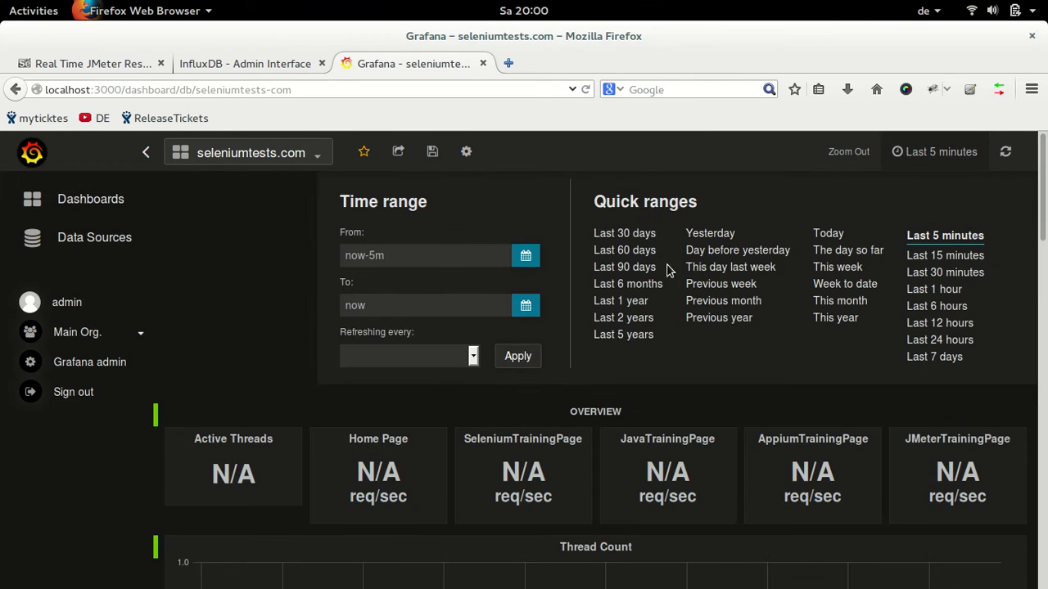
{"action": "left_click", "coordinate": [471, 358]}
{"action": "left_click", "coordinate": [409, 401]}
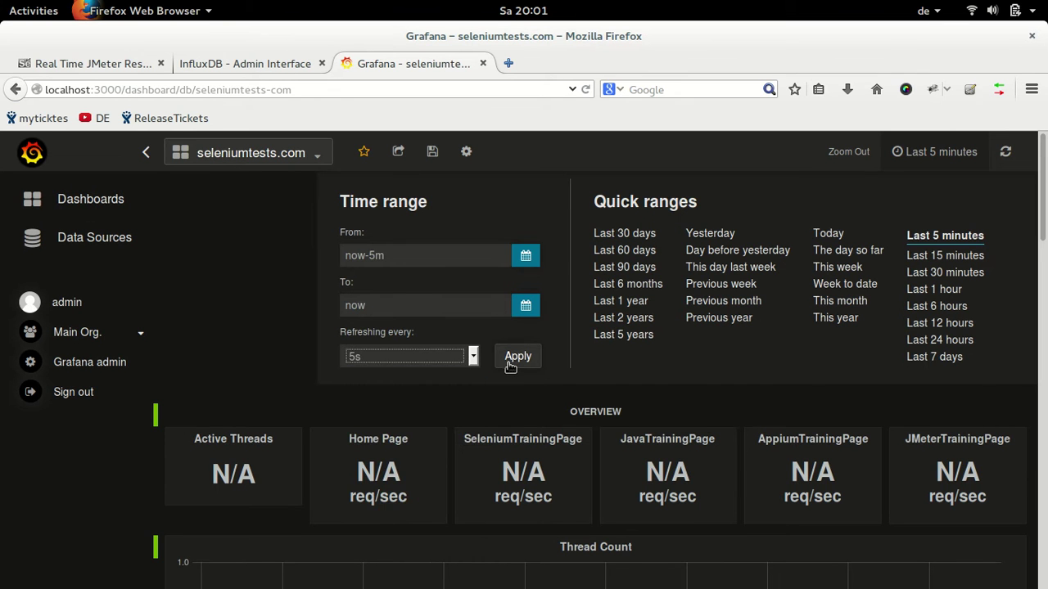
{"action": "left_click", "coordinate": [509, 361]}
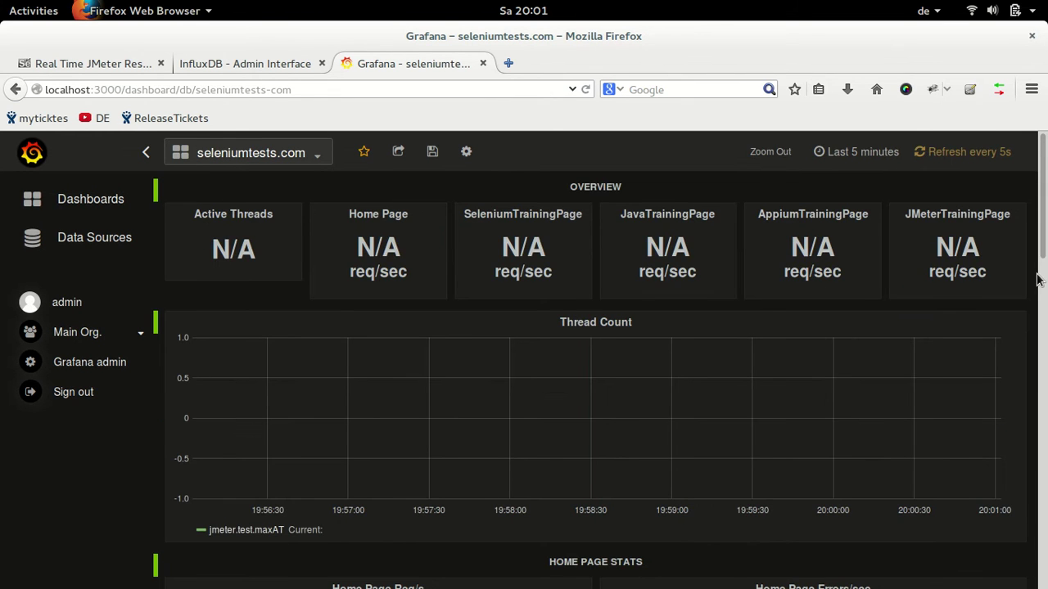
{"action": "scroll", "coordinate": [1045, 232], "scroll_direction": "down", "scroll_amount": 3}
{"action": "scroll", "coordinate": [1045, 232], "scroll_direction": "up", "scroll_amount": 3}
- Switch to Apache JMeter, show the View Results Tree and start the seleniumtests.com.jmx test run
{"action": "key", "text": "alt+Tab"}
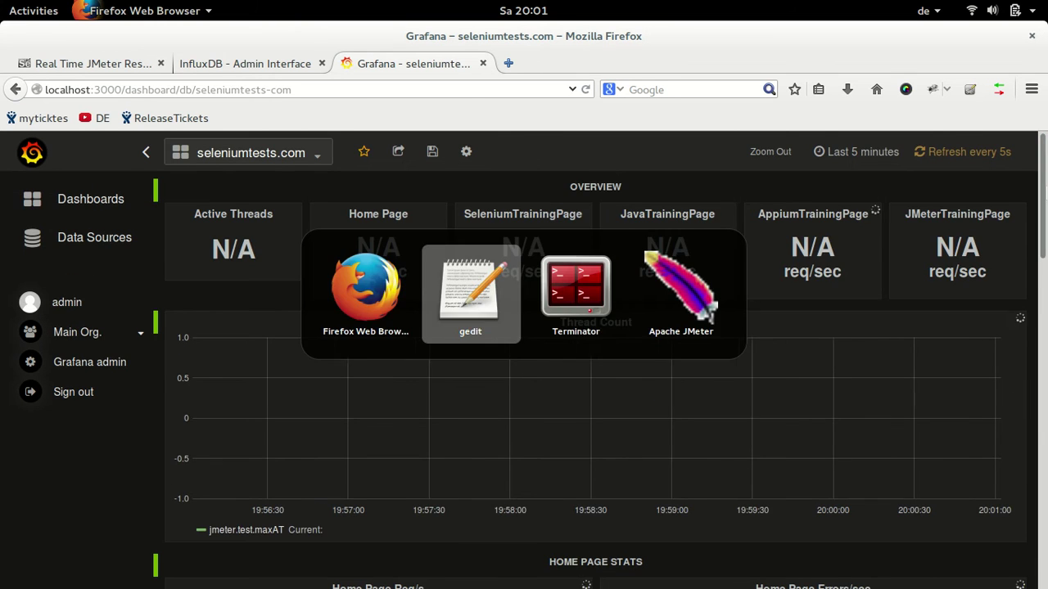
{"action": "key", "text": "alt+Tab"}
{"action": "key", "text": "alt+Tab"}
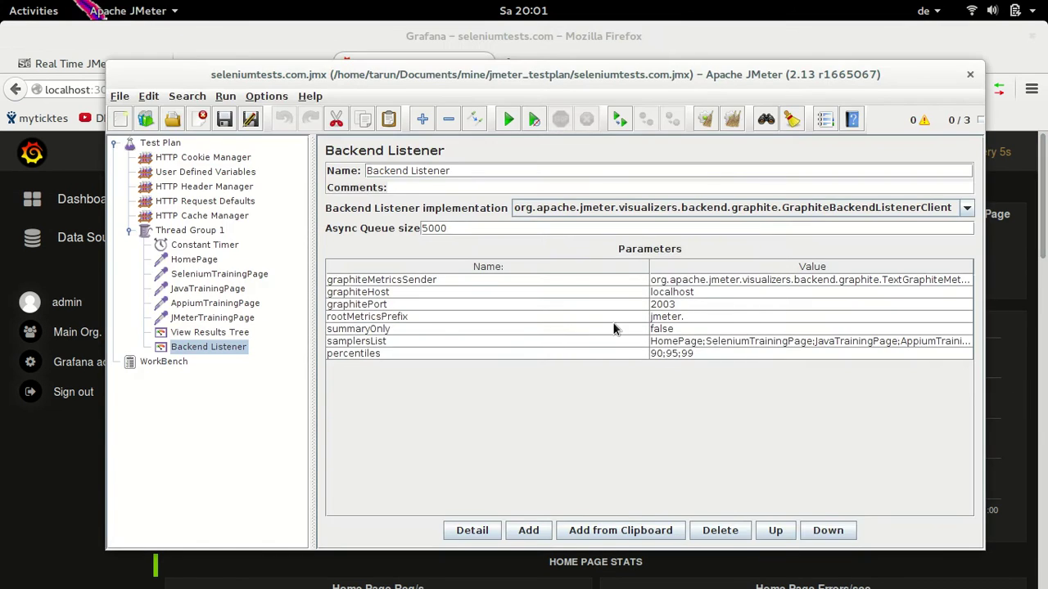
{"action": "left_click", "coordinate": [245, 334]}
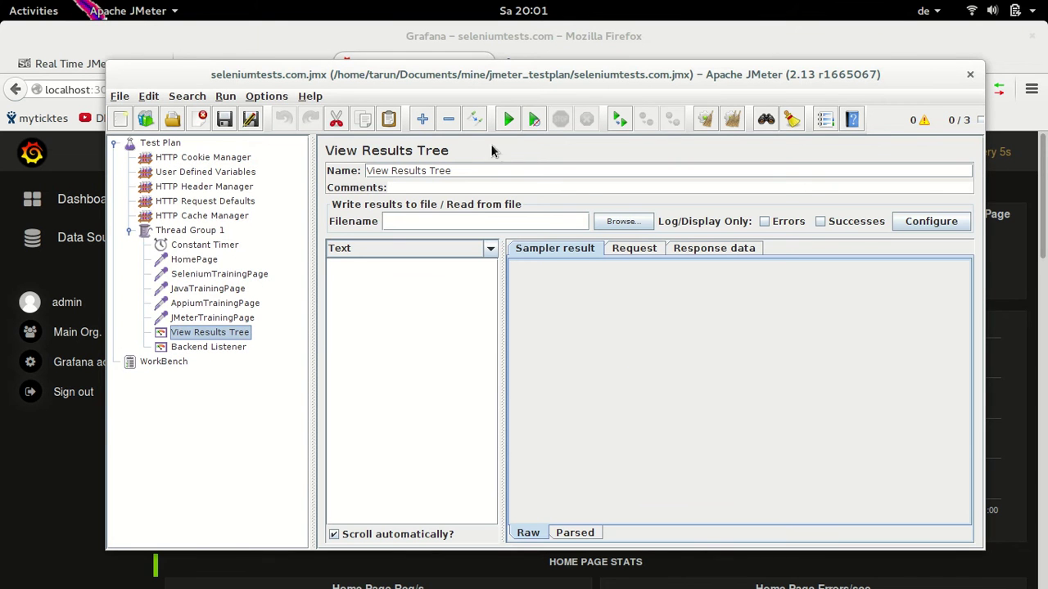
{"action": "left_click", "coordinate": [508, 119]}
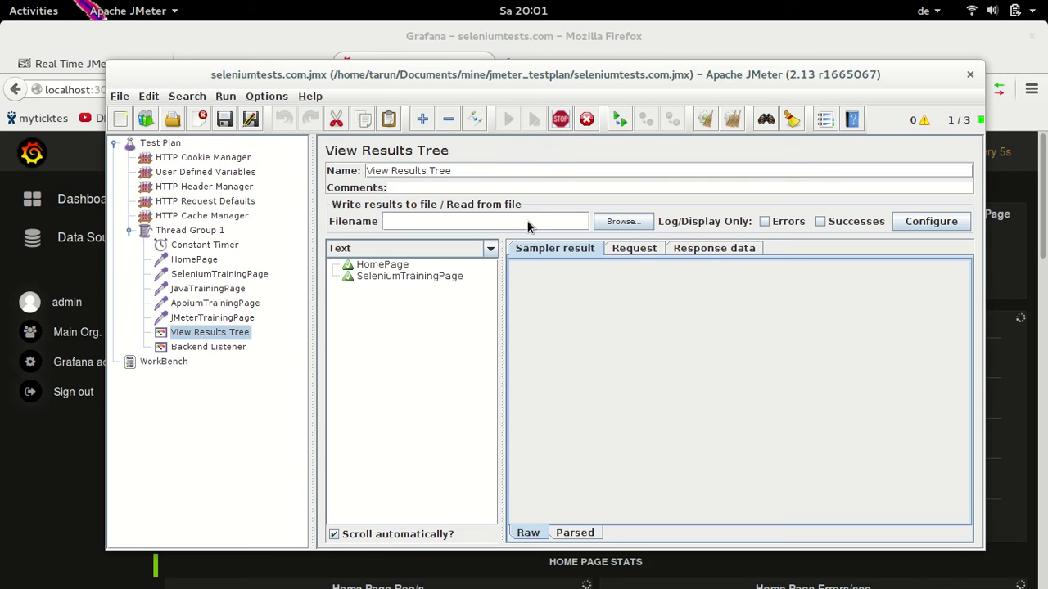
- Switch to Firefox, check Grafana's live data, and save the connection settings in the InfluxDB Admin Interface at localhost:8083
{"action": "key", "text": "alt+Tab"}
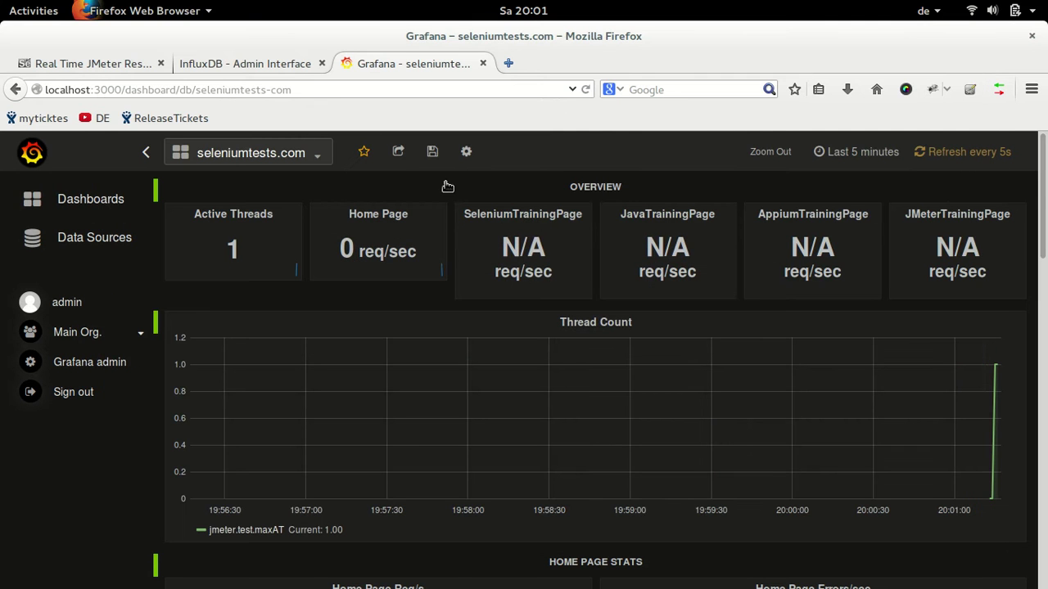
{"action": "left_click", "coordinate": [267, 68]}
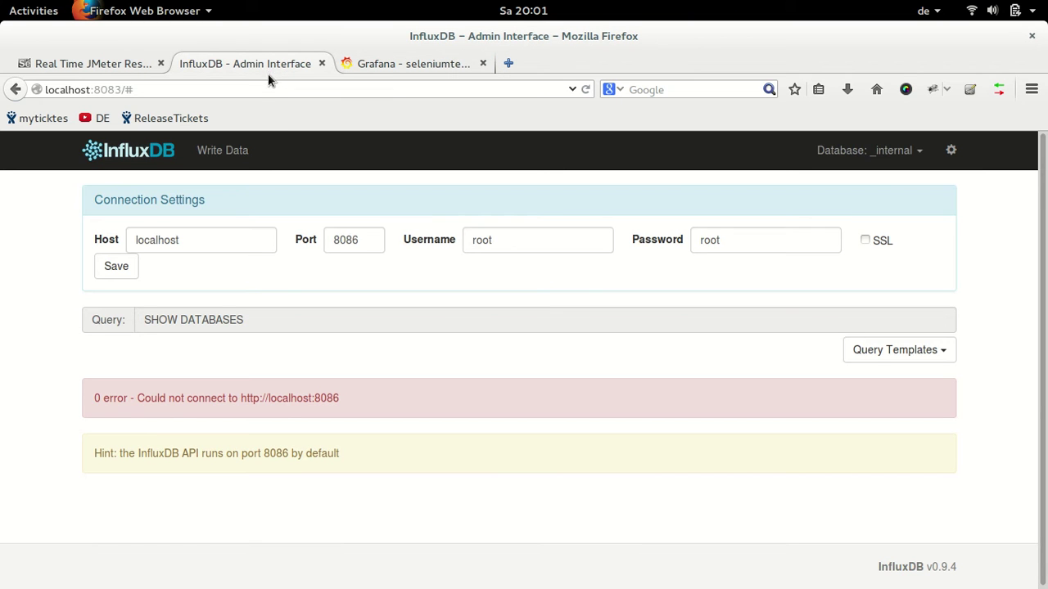
{"action": "left_click", "coordinate": [257, 90]}
{"action": "key", "text": "alt+Tab"}
{"action": "left_click", "coordinate": [258, 90]}
{"action": "triple_click", "coordinate": [258, 90]}
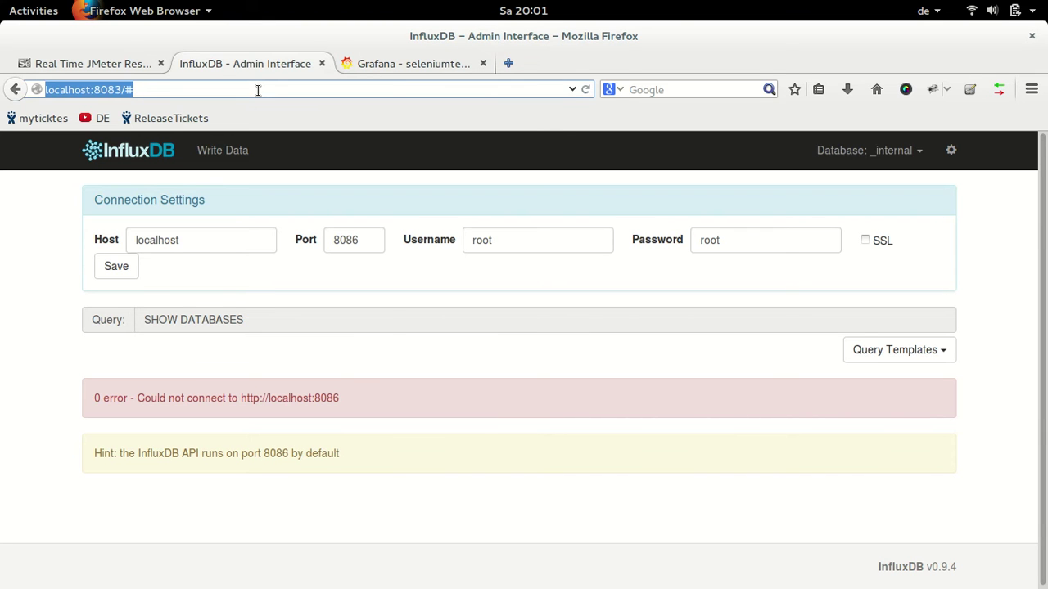
{"action": "key", "text": "alt+Tab"}
{"action": "left_click", "coordinate": [776, 238]}
{"action": "double_click", "coordinate": [776, 239]}
{"action": "key", "text": "Return"}
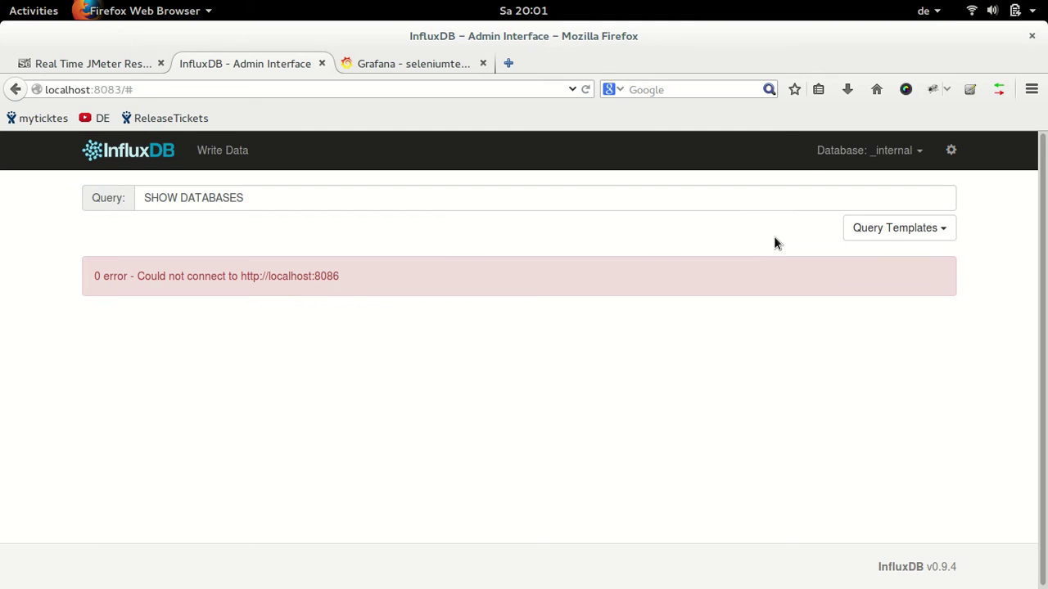
- Select jmeter as the active database in the InfluxDB Admin Interface
{"action": "left_click", "coordinate": [914, 154]}
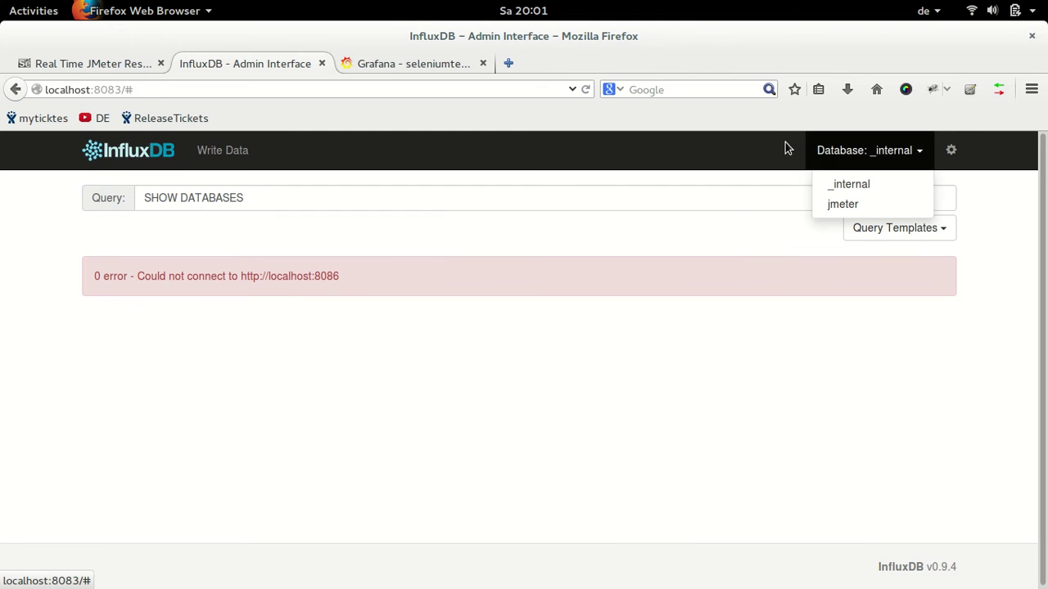
{"action": "left_click", "coordinate": [757, 149]}
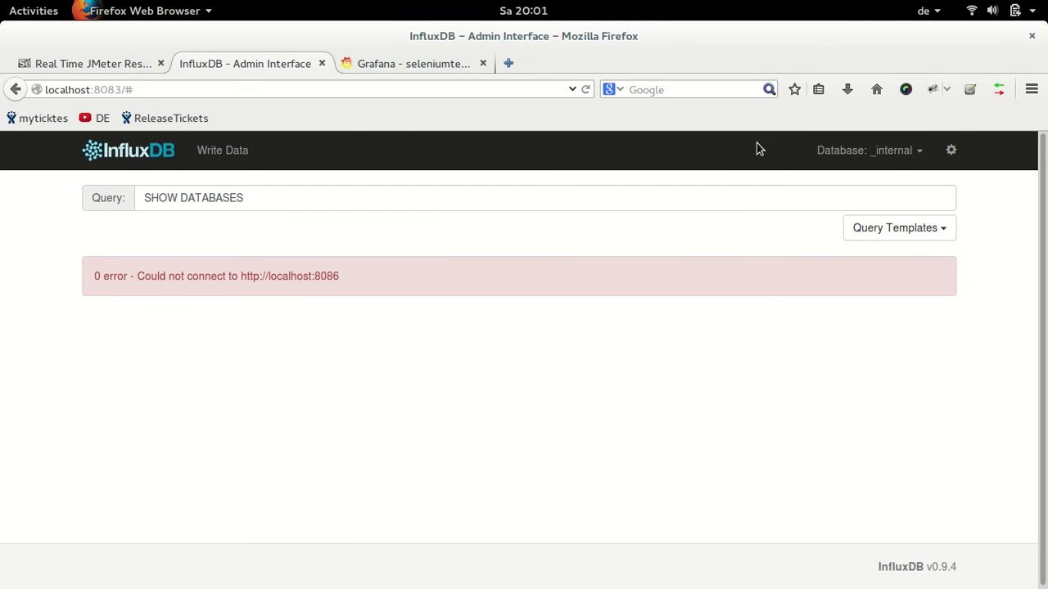
{"action": "left_click", "coordinate": [869, 152]}
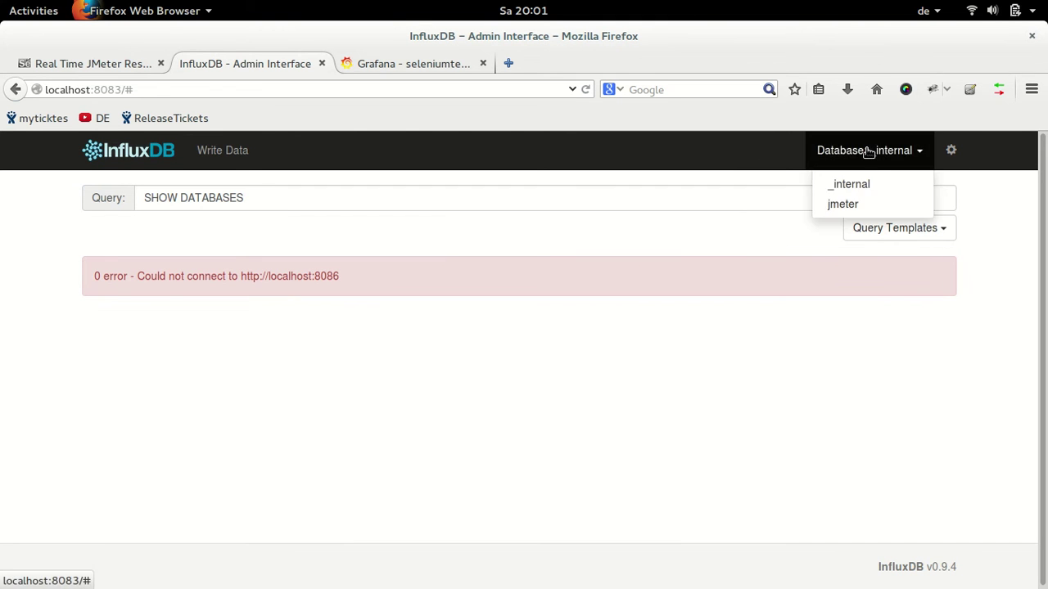
{"action": "left_click", "coordinate": [846, 205]}
- Run the SHOW MEASUREMENTS template query on the jmeter database
{"action": "left_click", "coordinate": [869, 195]}
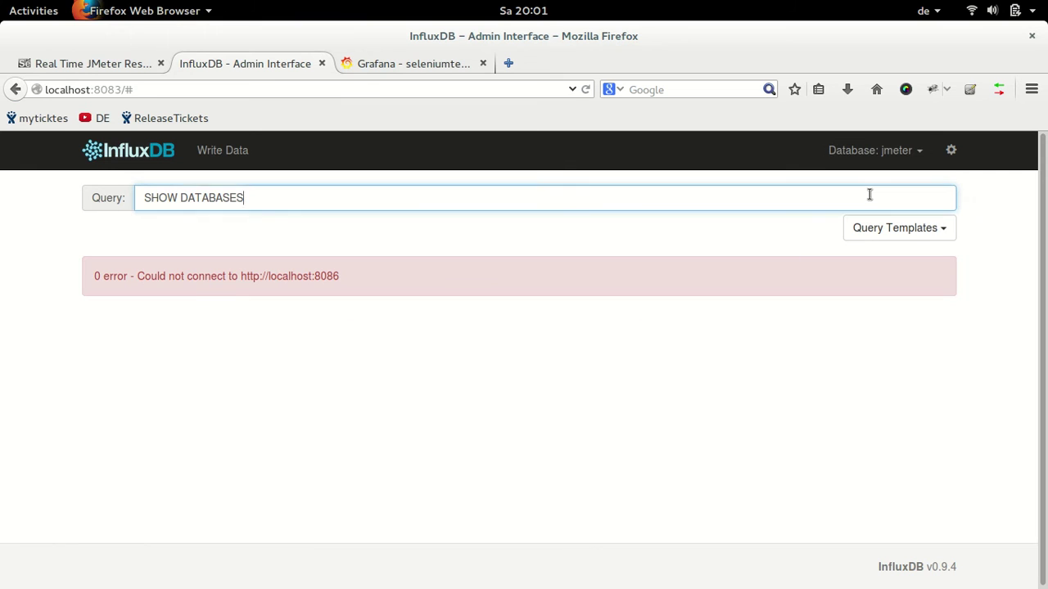
{"action": "key", "text": "ctrl+shift+Left"}
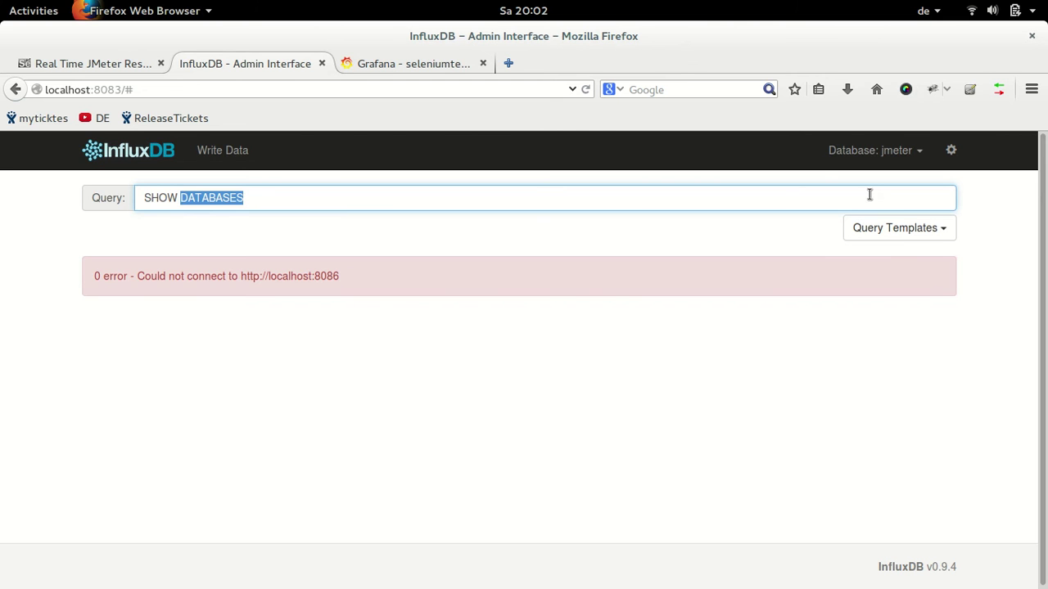
{"action": "left_click", "coordinate": [912, 228]}
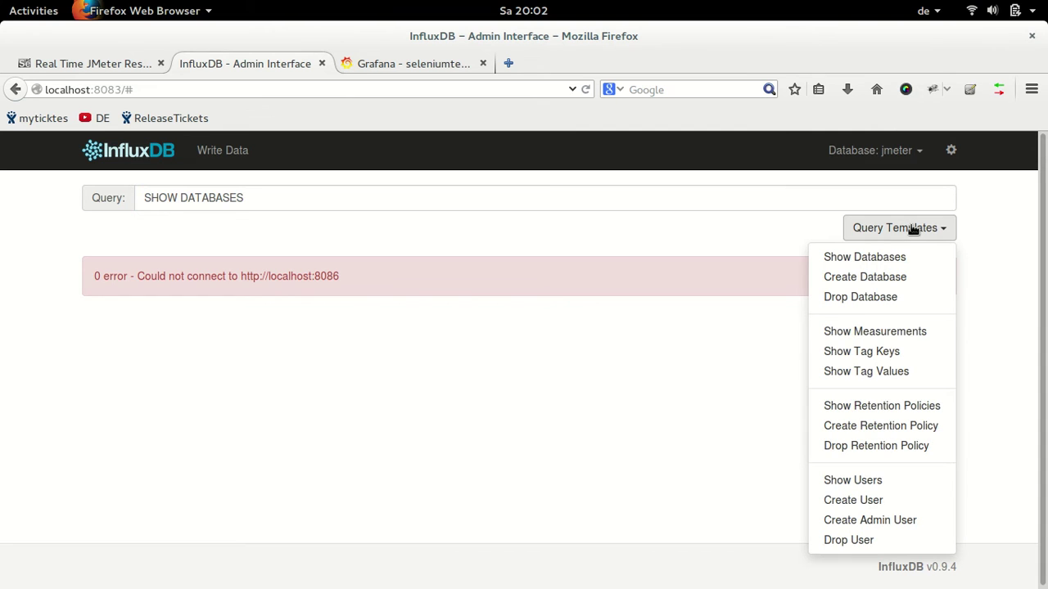
{"action": "left_click", "coordinate": [883, 336]}
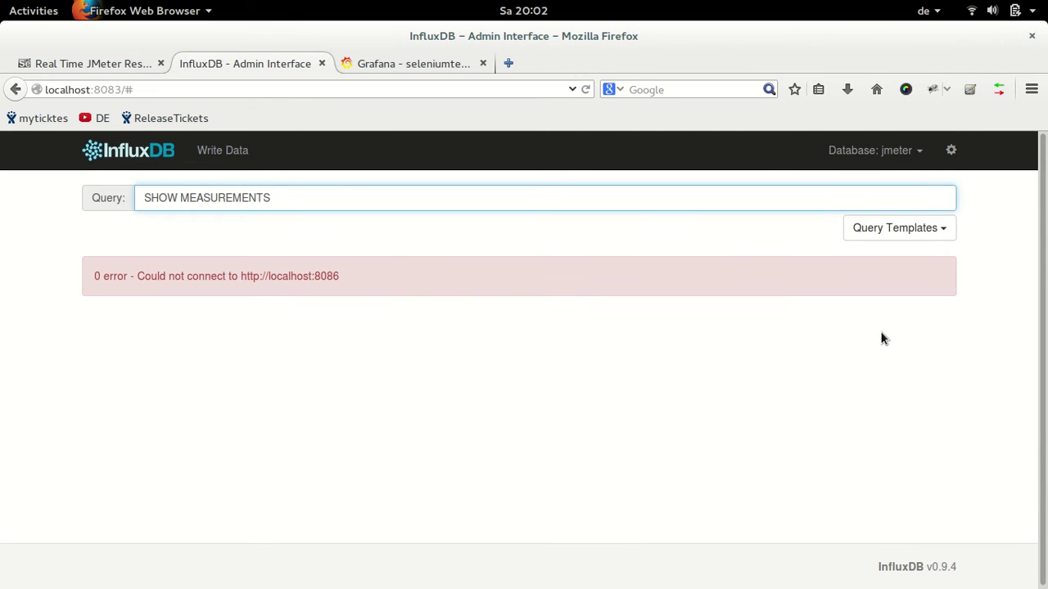
{"action": "key", "text": "Return"}
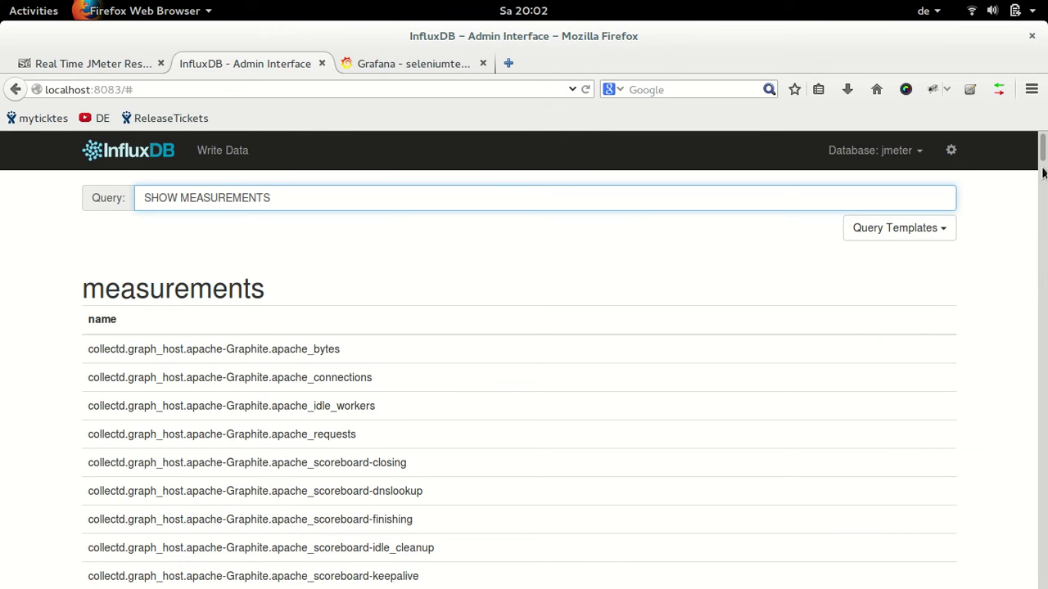
- Switch to JMeter and inspect a SeleniumTrainingPage sampler result and the Backend Listener's parameters
{"action": "key", "text": "alt+Tab"}
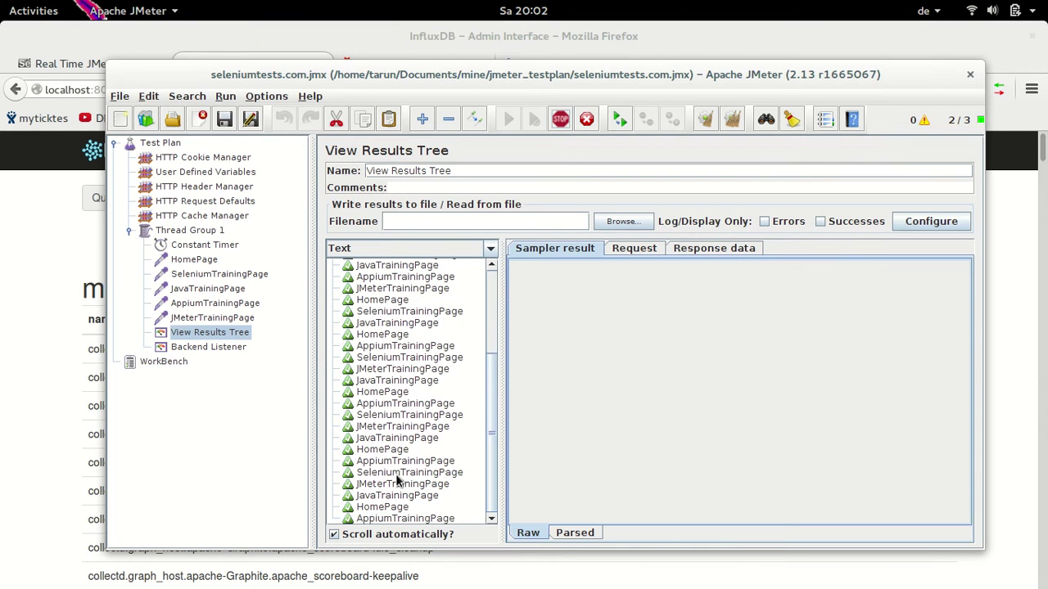
{"action": "left_click", "coordinate": [397, 473]}
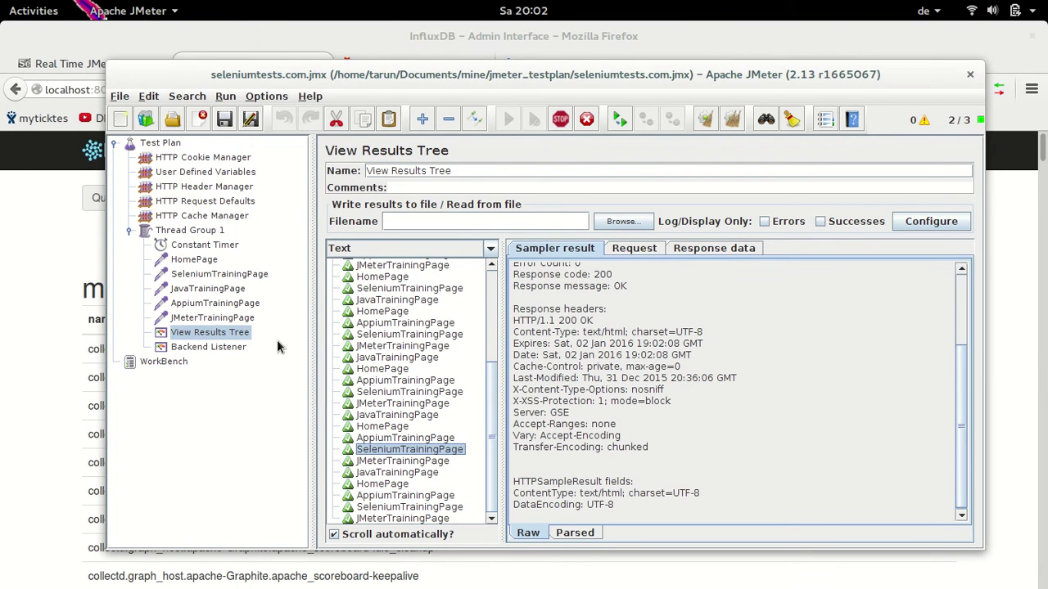
{"action": "left_click", "coordinate": [233, 347]}
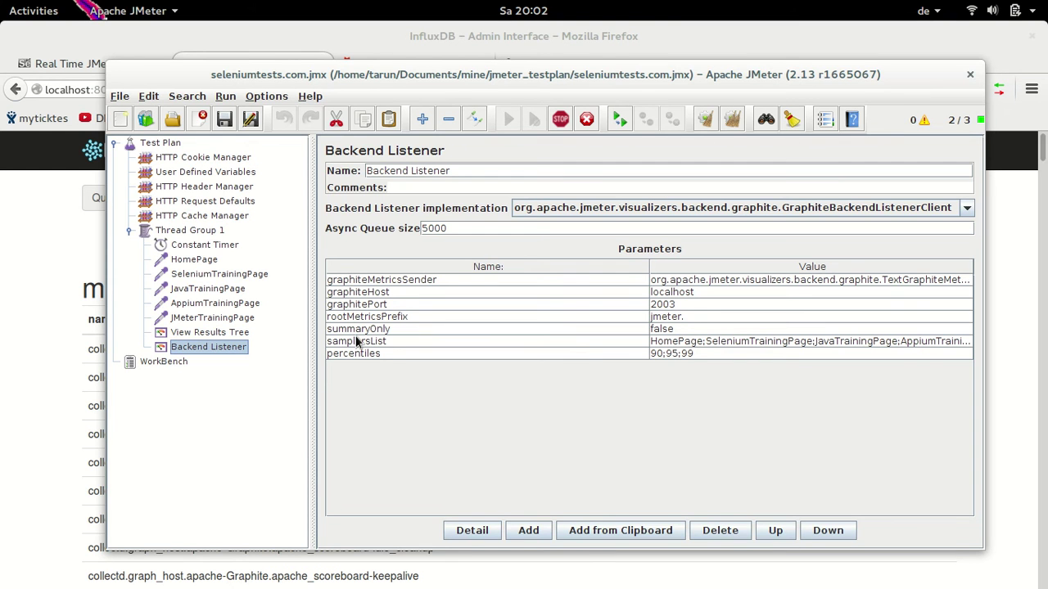
- Return to the InfluxDB measurements list in Firefox and find the HomePage entries by searching the page for "HomePa"
{"action": "key", "text": "alt+Tab"}
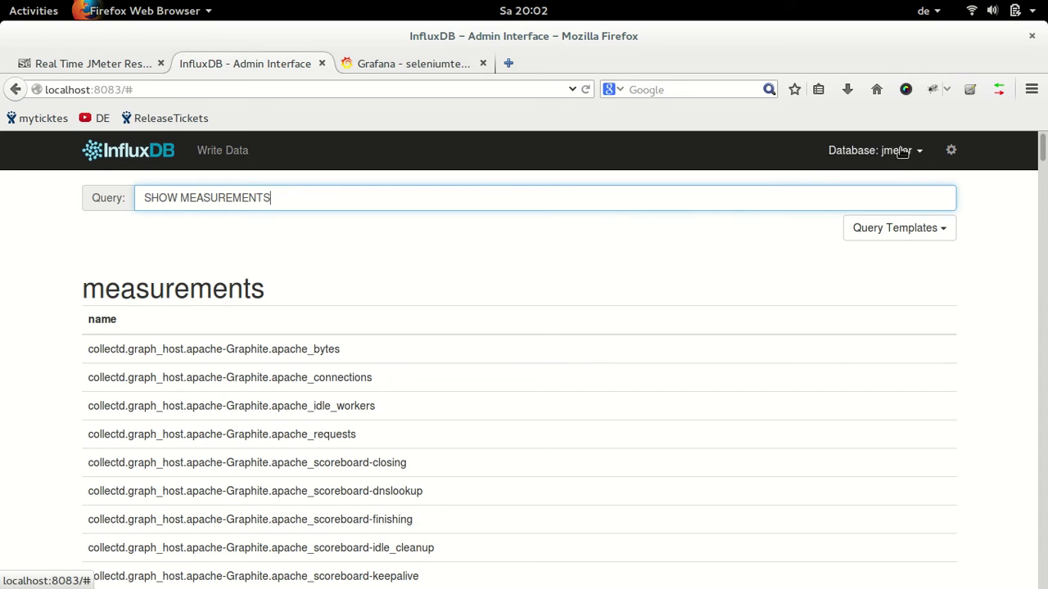
{"action": "left_click", "coordinate": [995, 264]}
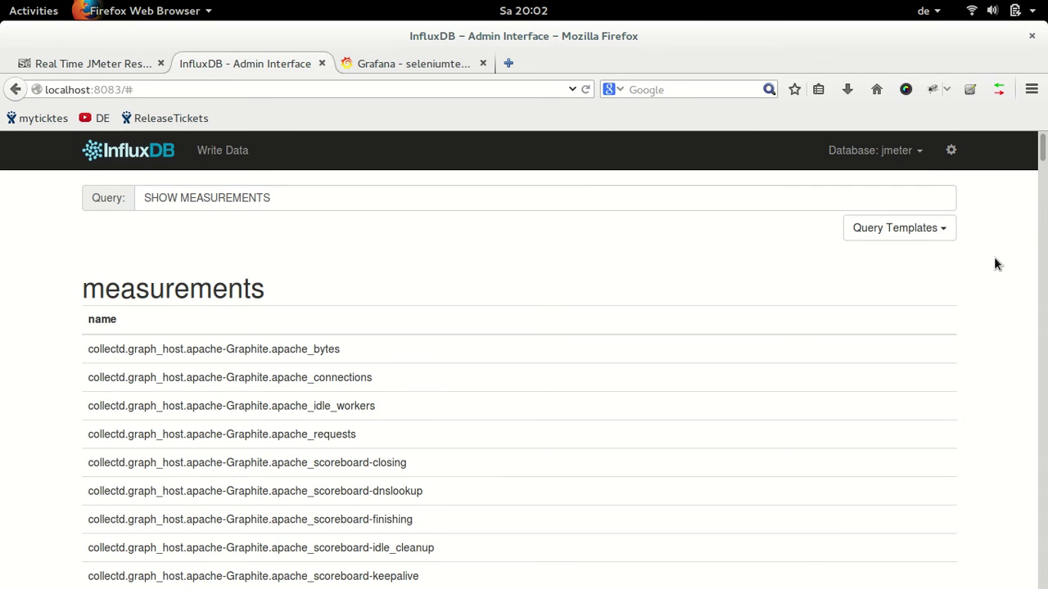
{"action": "key", "text": "ctrl+f"}
{"action": "type", "text": "HomePa"}
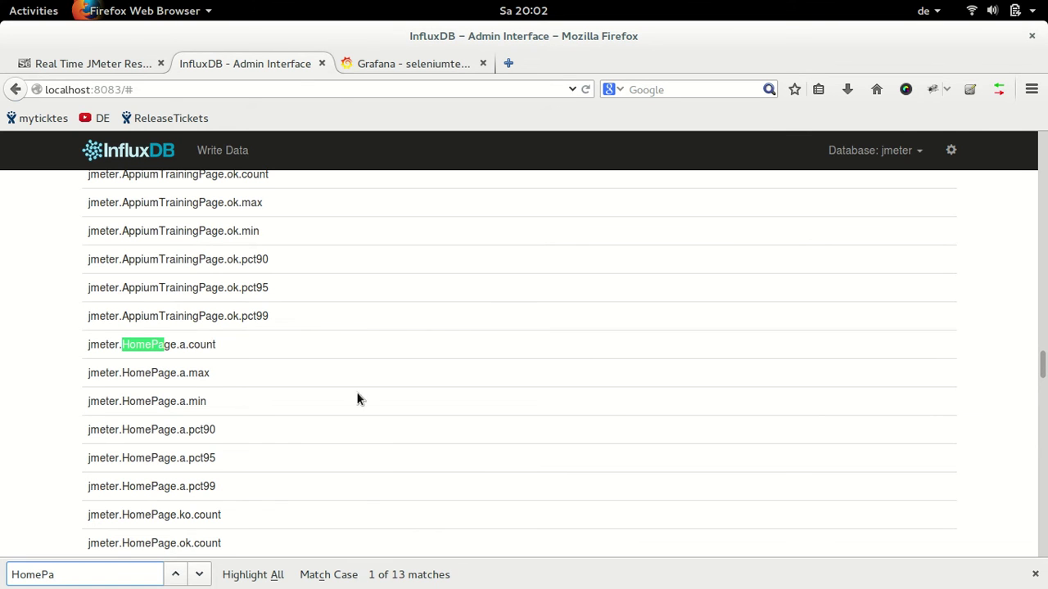
{"action": "left_click", "coordinate": [44, 365]}
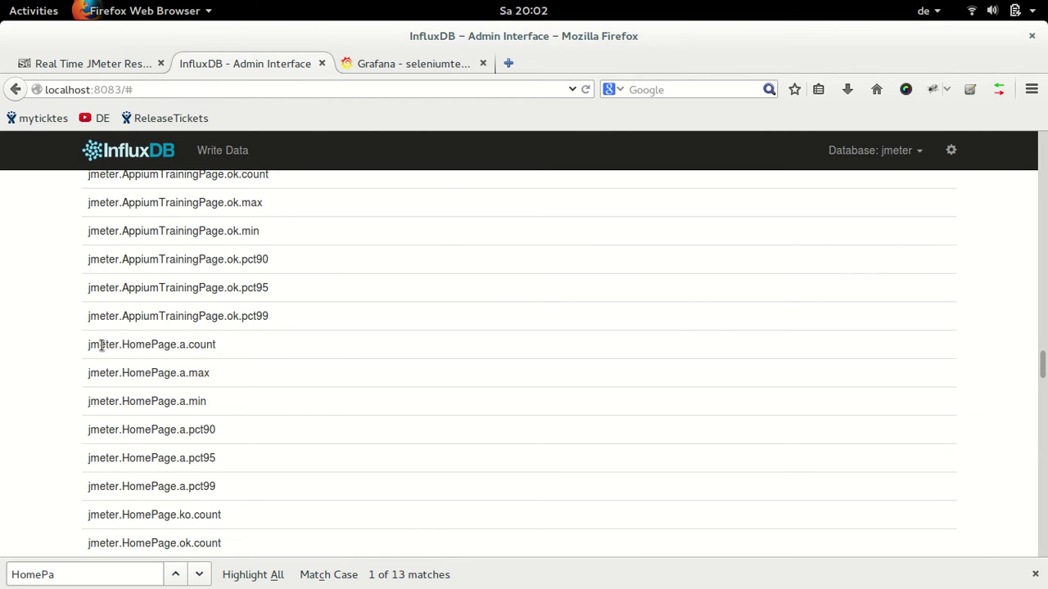
- Compare the Backend Listener parameters in JMeter with the jmeter-prefixed HomePage, JMeterTrainingPage and JavaTrainingPage measurements listed in InfluxDB
{"action": "key", "text": "alt+Tab"}
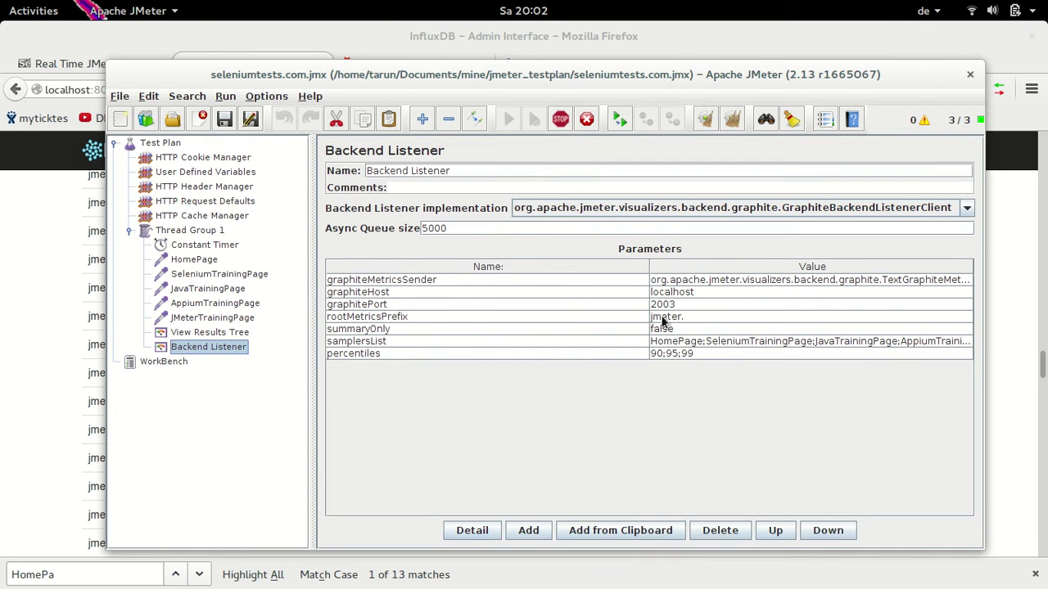
{"action": "key", "text": "alt+Tab"}
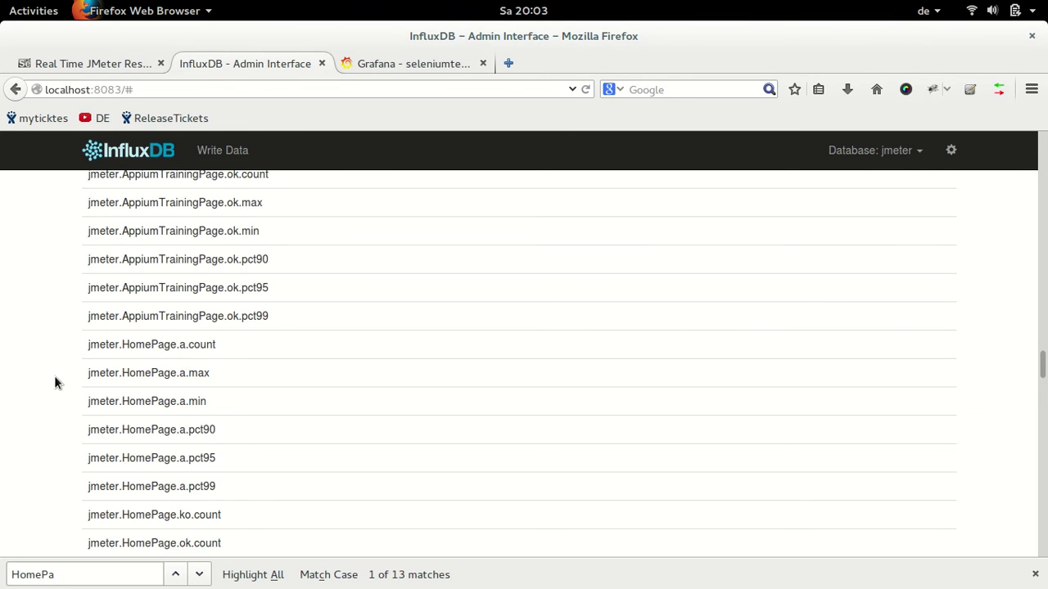
{"action": "scroll", "coordinate": [55, 378], "scroll_direction": "down", "scroll_amount": 1}
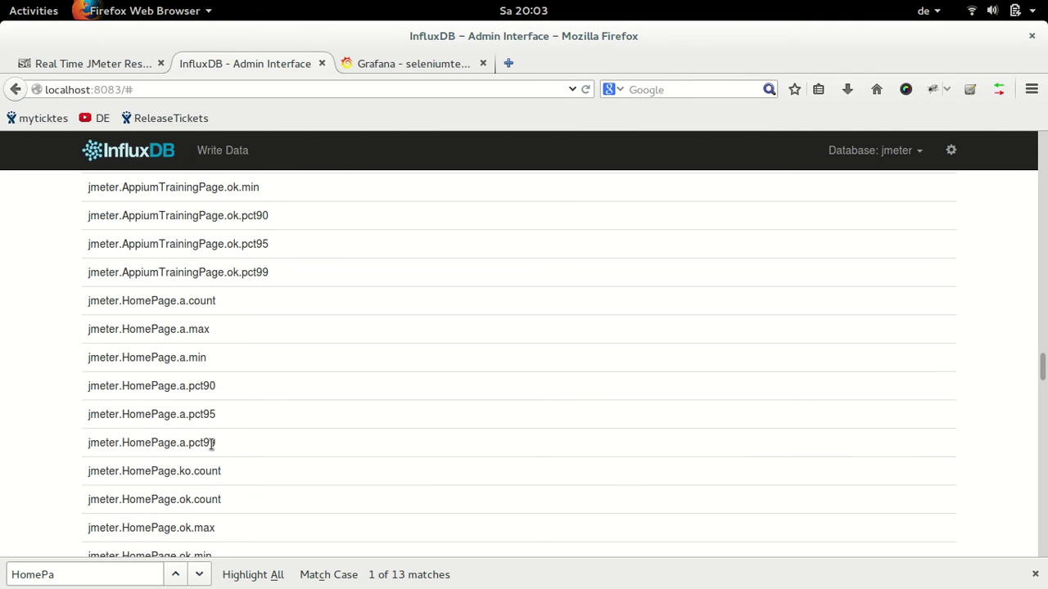
{"action": "scroll", "coordinate": [46, 470], "scroll_direction": "down", "scroll_amount": 3}
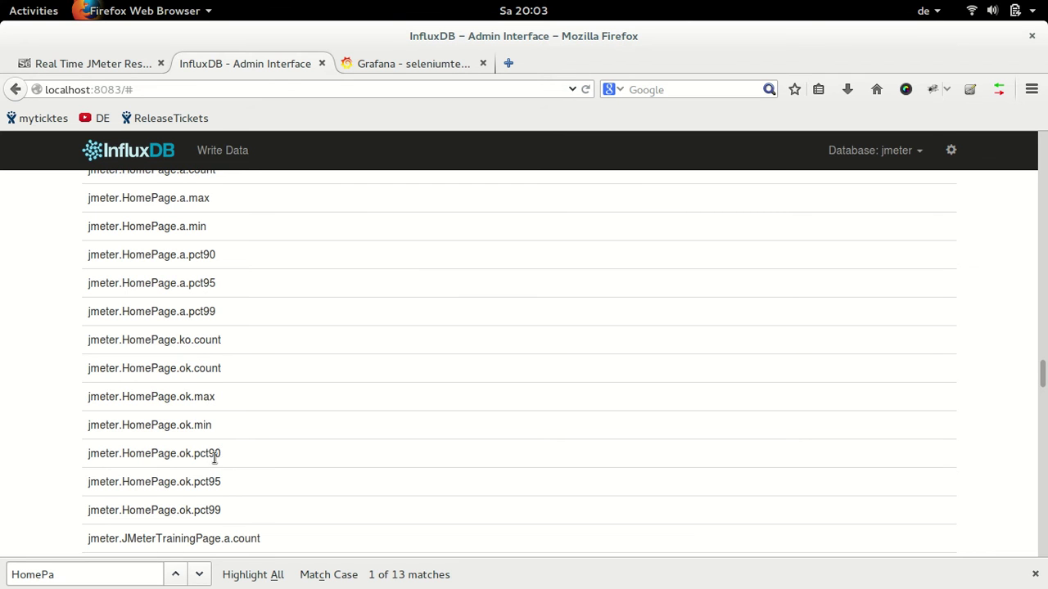
{"action": "scroll", "coordinate": [221, 461], "scroll_direction": "down", "scroll_amount": 1}
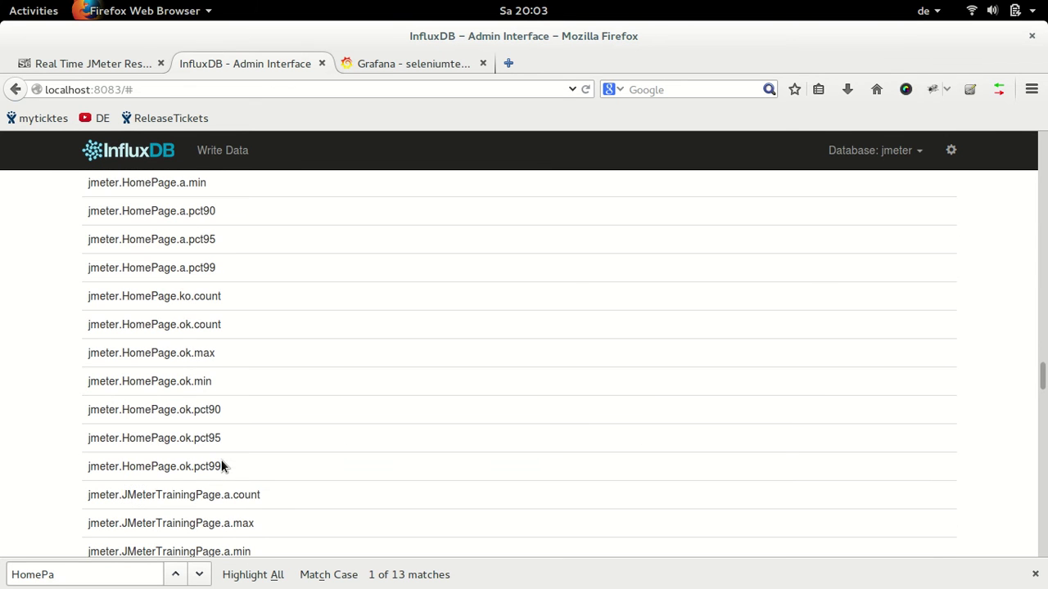
{"action": "scroll", "coordinate": [221, 466], "scroll_direction": "down", "scroll_amount": 3}
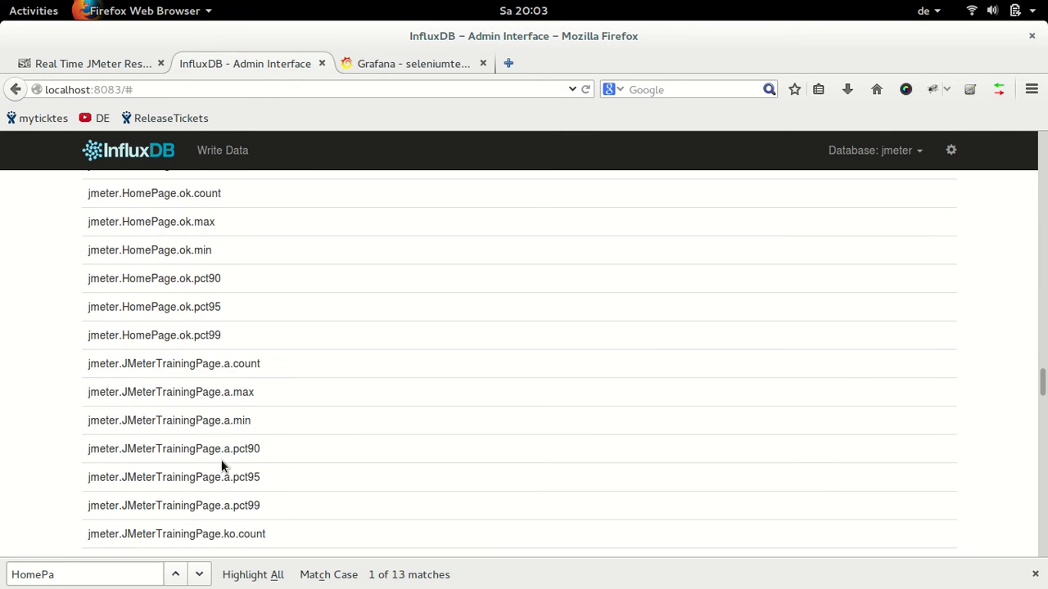
{"action": "scroll", "coordinate": [188, 439], "scroll_direction": "down", "scroll_amount": 4}
{"action": "scroll", "coordinate": [187, 438], "scroll_direction": "down", "scroll_amount": 7}
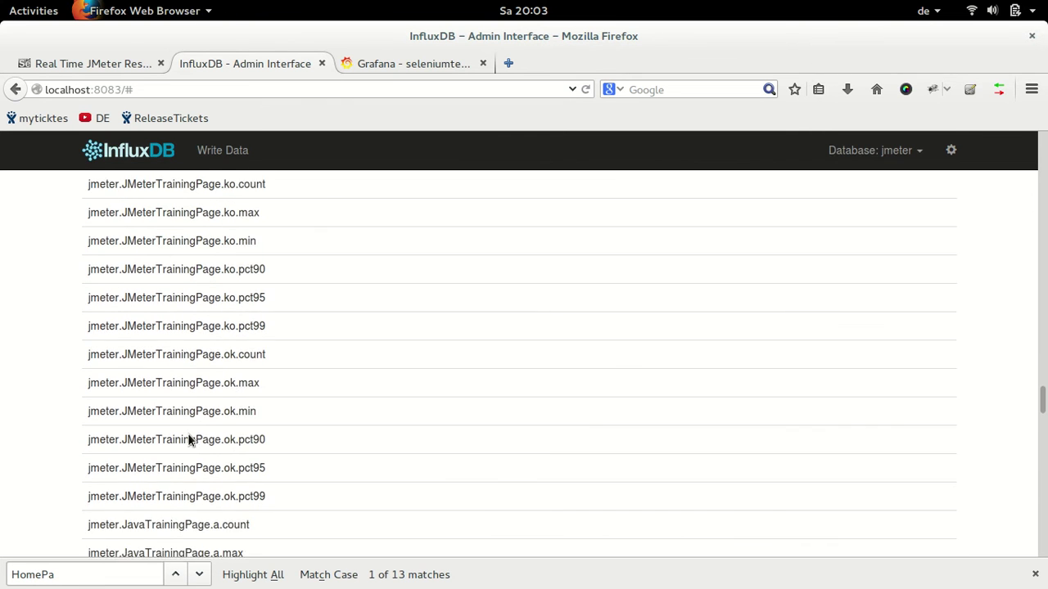
{"action": "scroll", "coordinate": [188, 438], "scroll_direction": "down", "scroll_amount": 7}
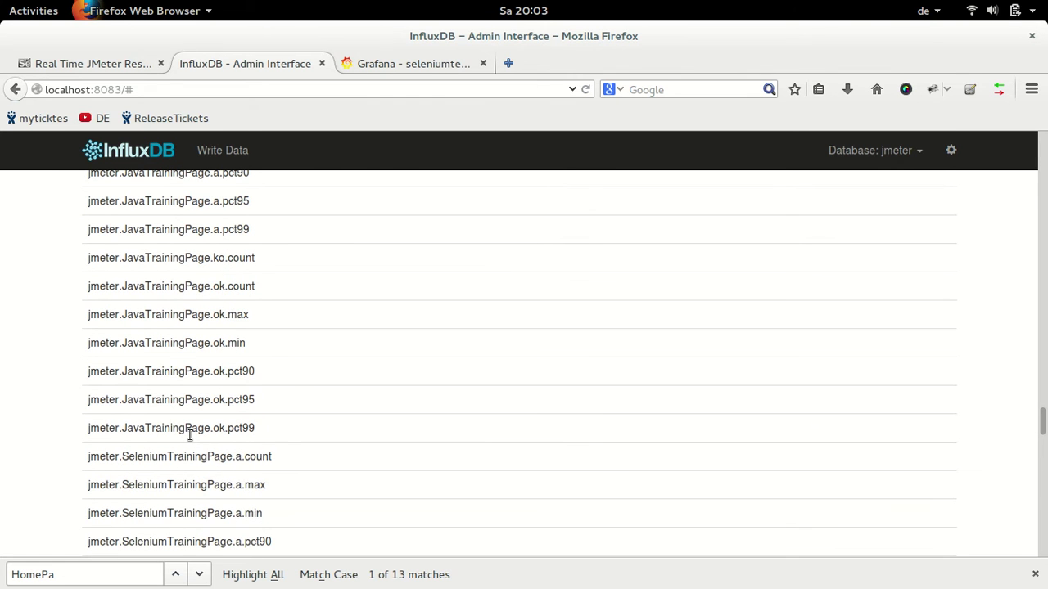
- Copy the measurement name jmeter.JavaTrainingPage.ok.max from the measurements list
{"action": "scroll", "coordinate": [189, 436], "scroll_direction": "up", "scroll_amount": 2}
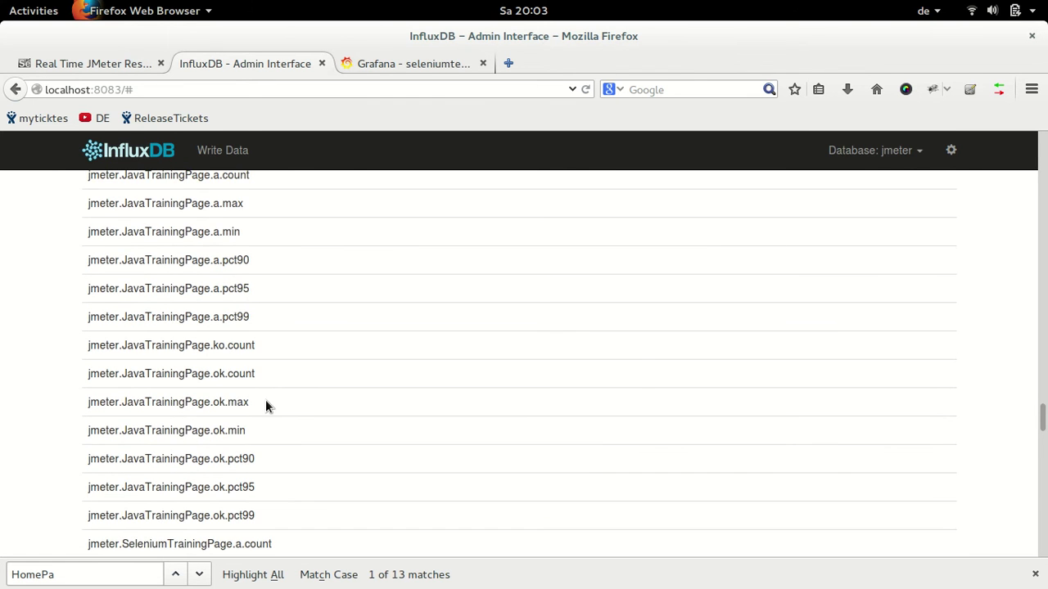
{"action": "left_click_drag", "start_coordinate": [248, 402], "coordinate": [134, 402]}
{"action": "triple_click", "coordinate": [134, 402]}
{"action": "left_click", "coordinate": [133, 399]}
{"action": "triple_click", "coordinate": [134, 400]}
{"action": "key", "text": "ctrl+c"}
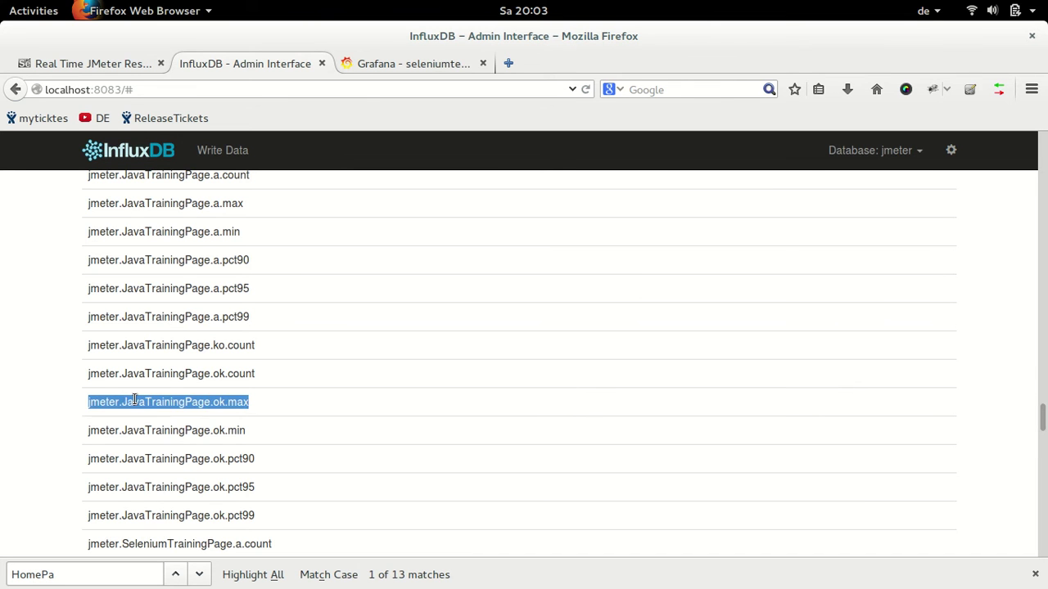
- Replace the query with select * from "jmeter.JavaTrainingPage.ok.max", using the copied measurement name, and run it
{"action": "left_click", "coordinate": [19, 409]}
{"action": "key", "text": "ctrl+a"}
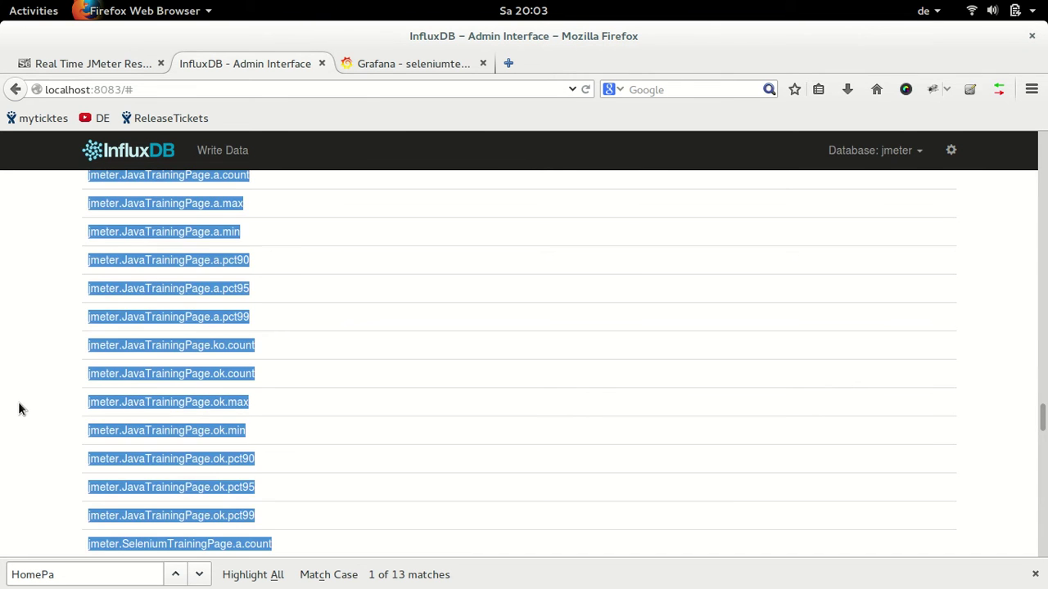
{"action": "scroll", "coordinate": [21, 409], "scroll_direction": "up", "scroll_amount": 10}
{"action": "scroll", "coordinate": [22, 409], "scroll_direction": "up", "scroll_amount": 10}
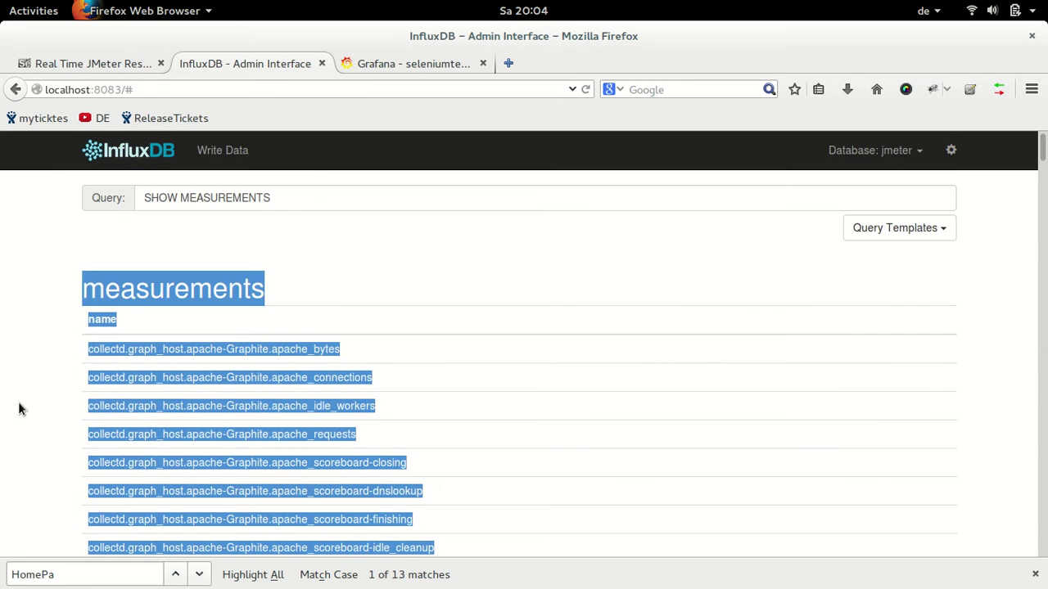
{"action": "left_click", "coordinate": [321, 204]}
{"action": "triple_click", "coordinate": [322, 205]}
{"action": "type", "text": "select "}
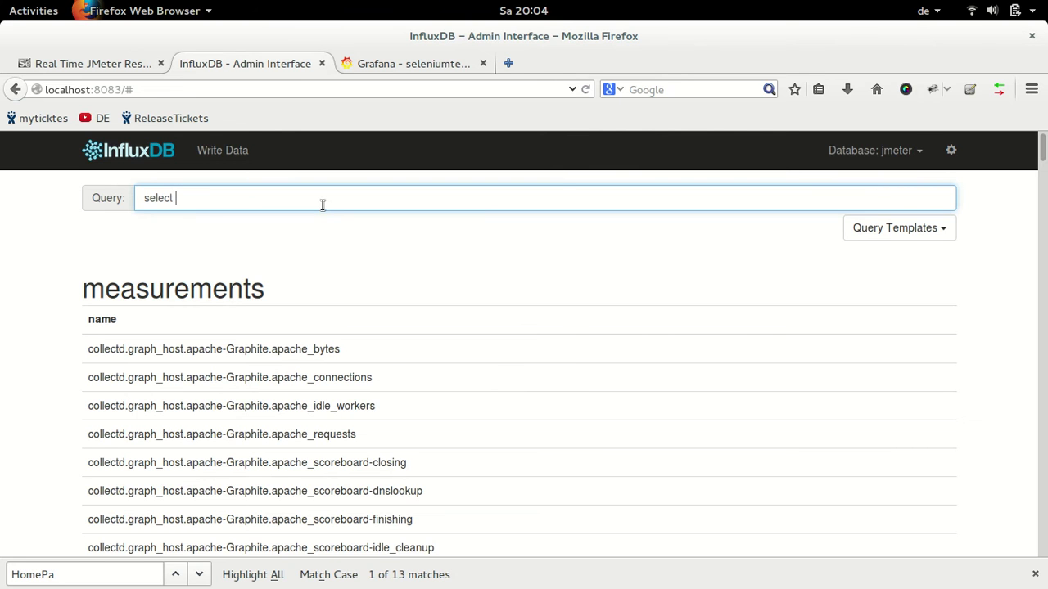
{"action": "type", "text": "* from \""}
{"action": "key", "text": "ctrl+v"}
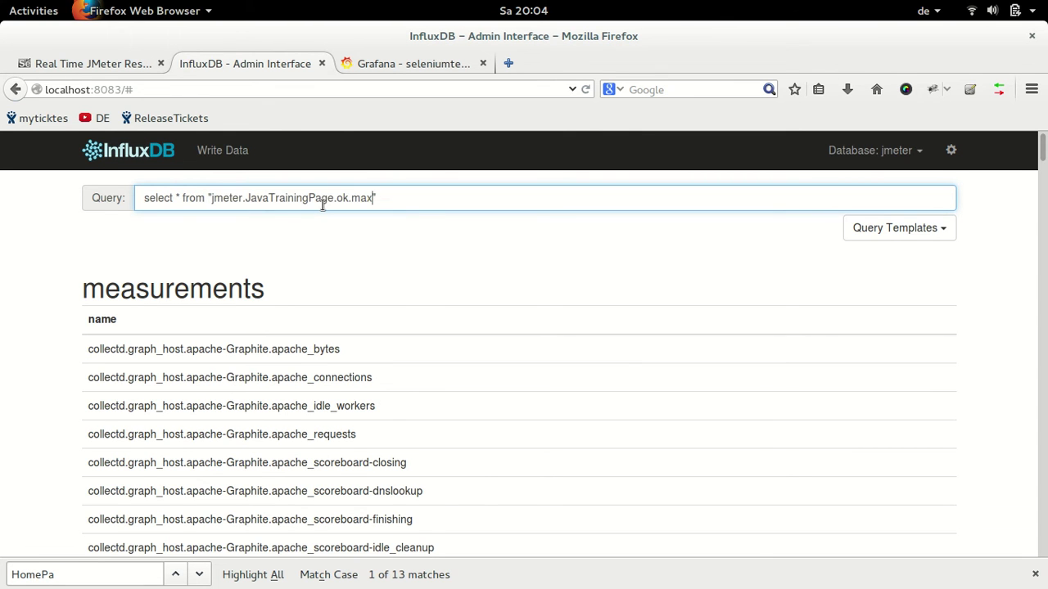
{"action": "key", "text": "Return"}
- Examine the jmeter.JavaTrainingPage.ok.max results from the oldest to the latest timestamps
{"action": "left_click_drag", "start_coordinate": [1045, 152], "coordinate": [1045, 393]}
{"action": "scroll", "coordinate": [1039, 534], "scroll_direction": "down", "scroll_amount": 6}
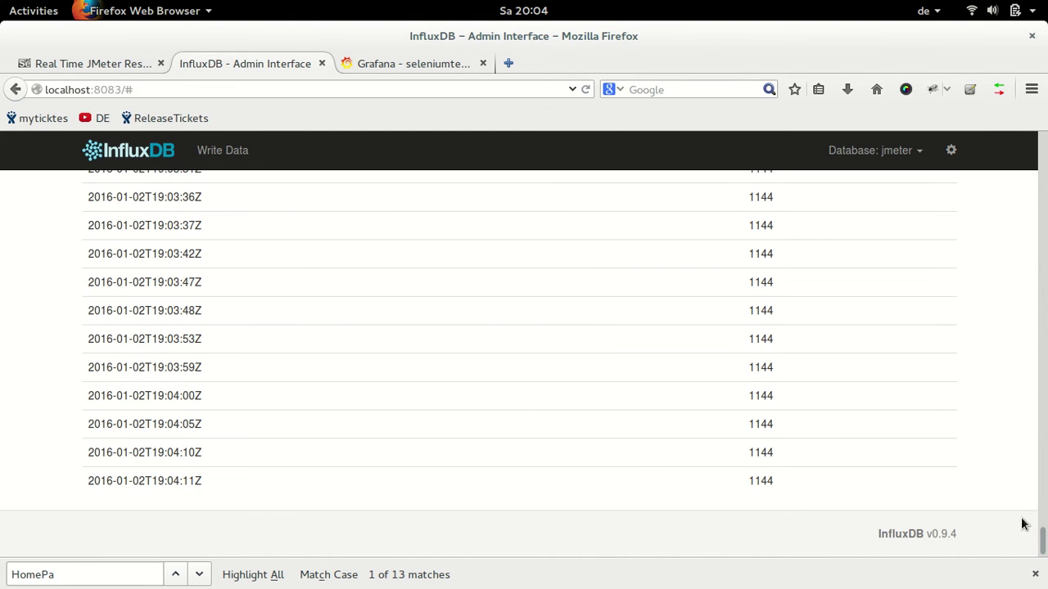
{"action": "left_click_drag", "start_coordinate": [1043, 544], "coordinate": [1044, 144]}
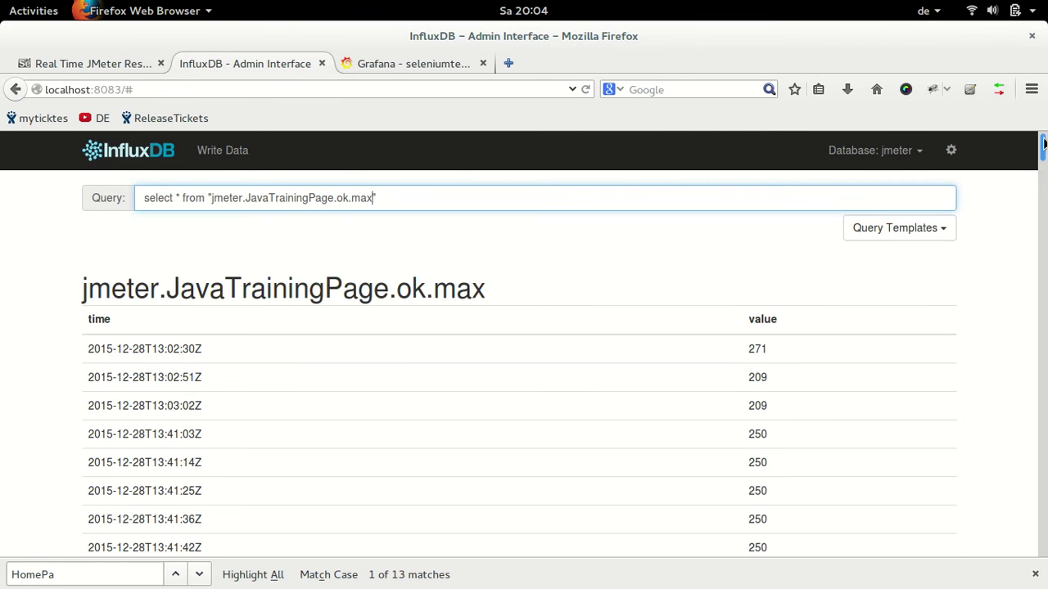
{"action": "left_click_drag", "start_coordinate": [1043, 144], "coordinate": [1043, 564]}
{"action": "left_click_drag", "start_coordinate": [1041, 452], "coordinate": [1044, 118]}
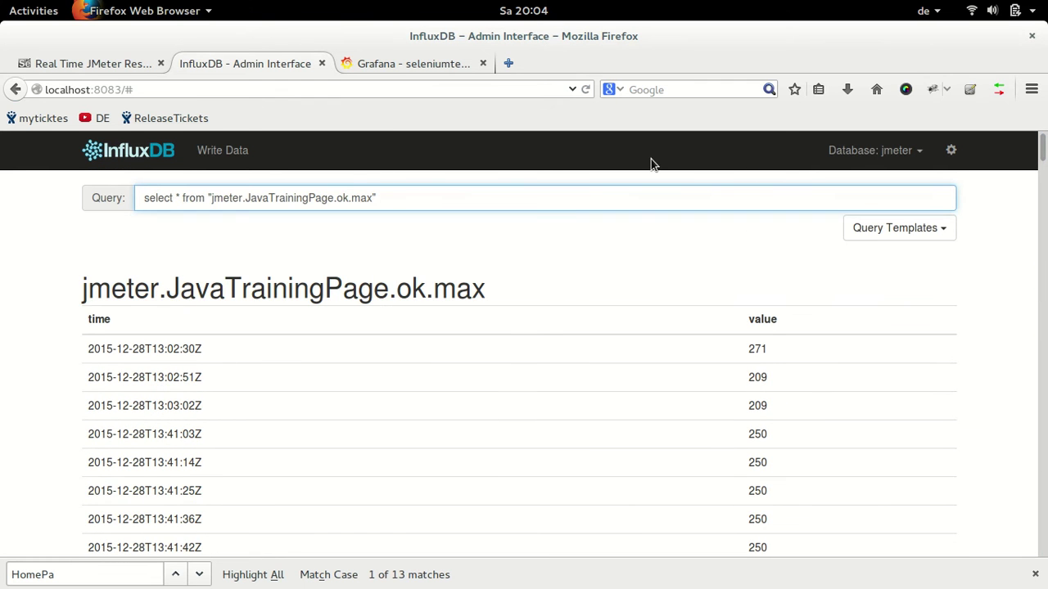
- Run the SHOW MEASUREMENTS template query again to list the jmeter database's measurements
{"action": "left_click", "coordinate": [890, 228]}
{"action": "left_click", "coordinate": [891, 339]}
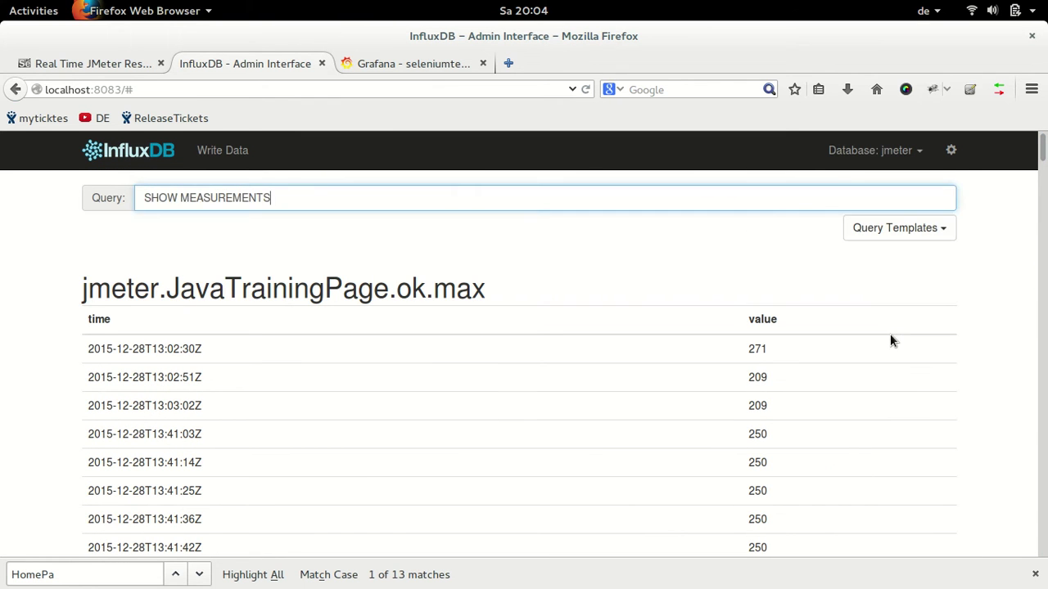
{"action": "key", "text": "Return"}
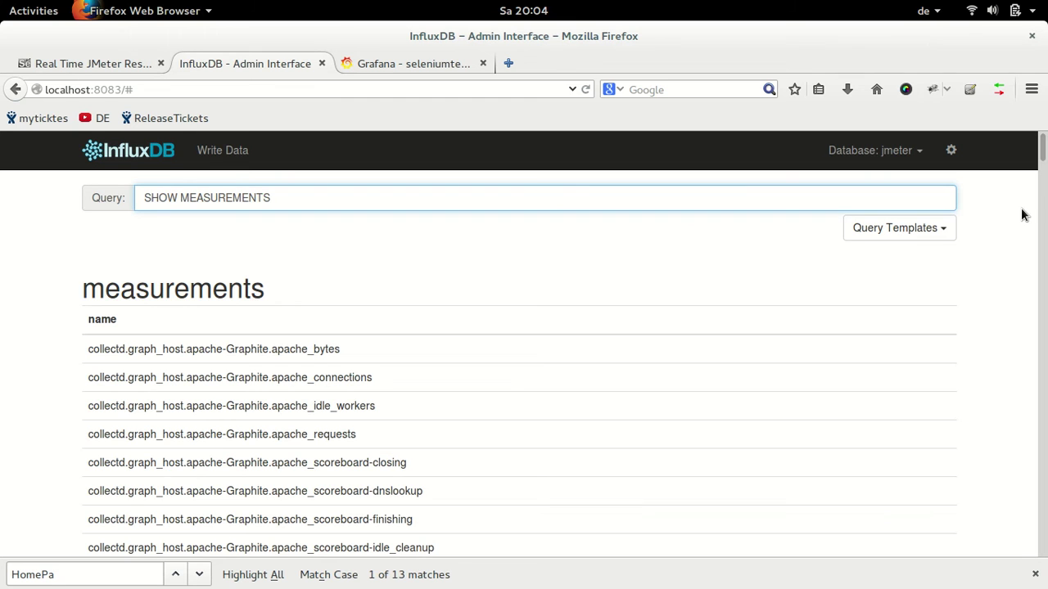
- Search the page for "jmeter" and look through the jmeter.all and jmeter.test measurements
{"action": "key", "text": "ctrl+f"}
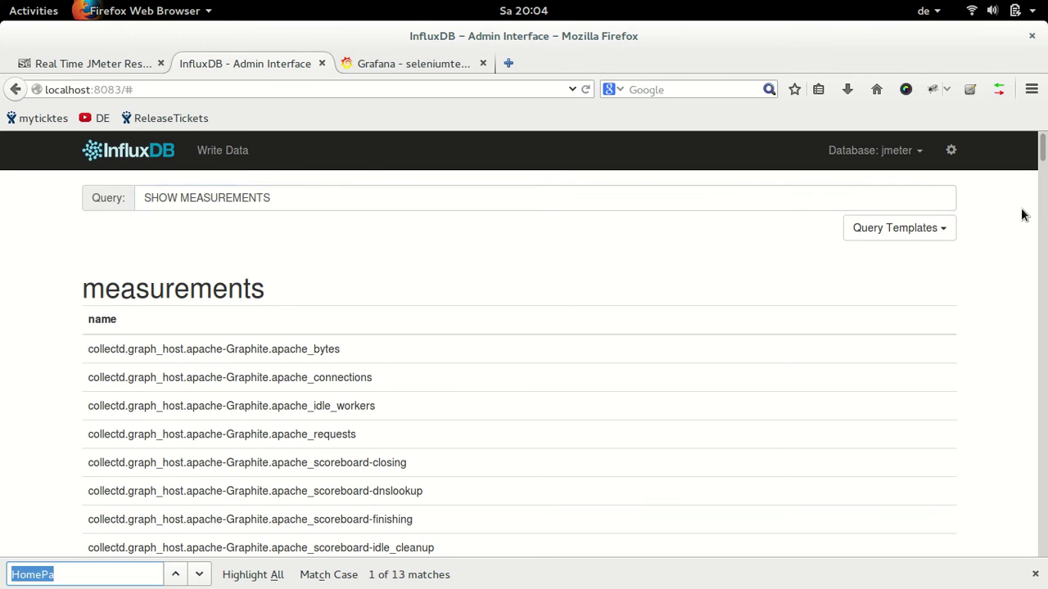
{"action": "type", "text": "jm"}
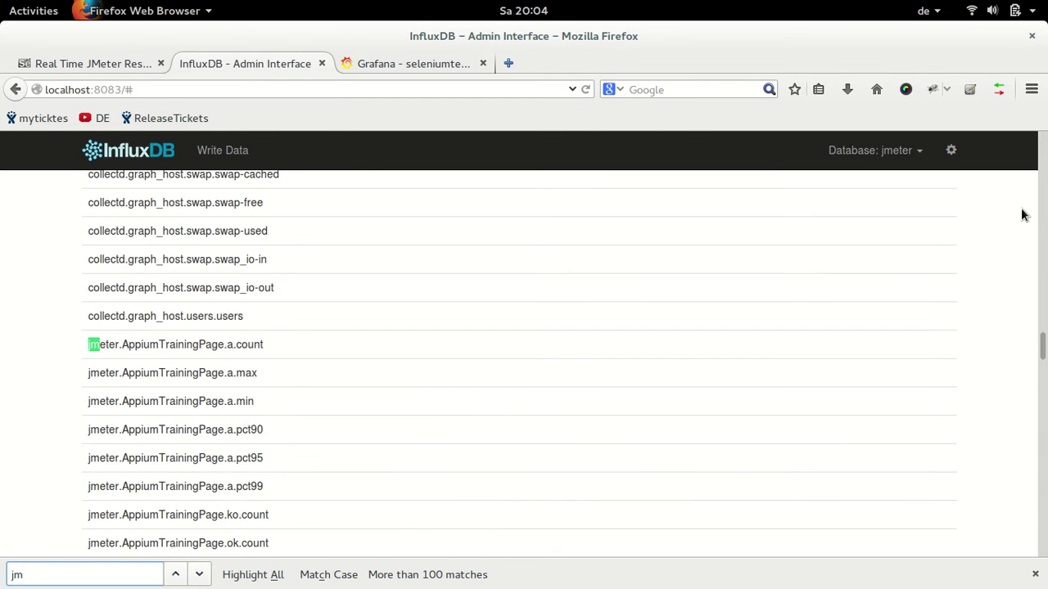
{"action": "type", "text": "eter"}
{"action": "scroll", "coordinate": [1022, 344], "scroll_direction": "down", "scroll_amount": 3}
{"action": "scroll", "coordinate": [1022, 344], "scroll_direction": "down", "scroll_amount": 20}
{"action": "scroll", "coordinate": [1022, 344], "scroll_direction": "down", "scroll_amount": 18}
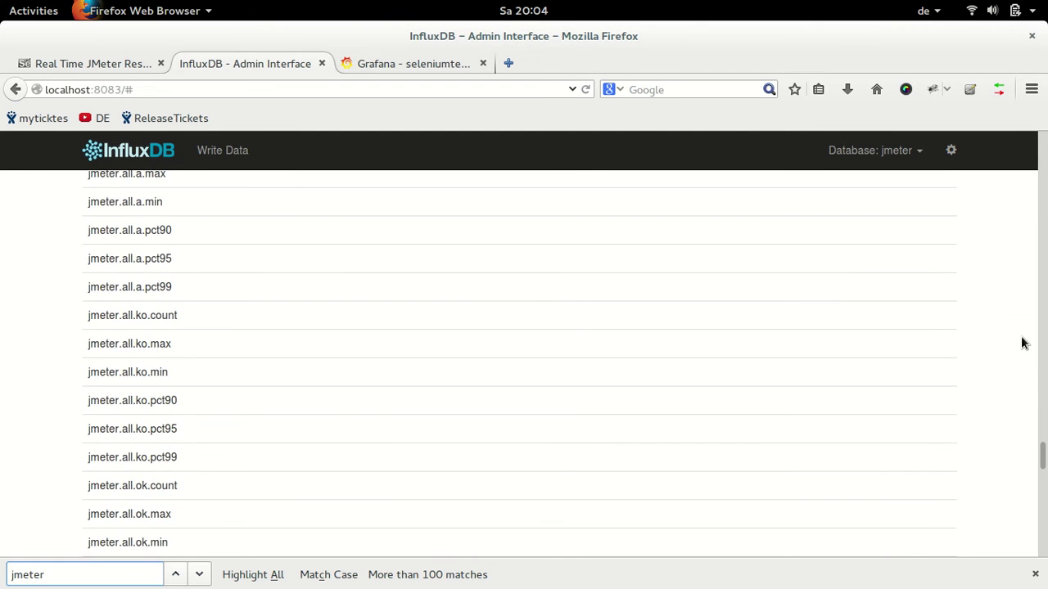
{"action": "scroll", "coordinate": [1022, 343], "scroll_direction": "up", "scroll_amount": 3}
{"action": "scroll", "coordinate": [1021, 344], "scroll_direction": "down", "scroll_amount": 10}
{"action": "scroll", "coordinate": [1021, 344], "scroll_direction": "down", "scroll_amount": 10}
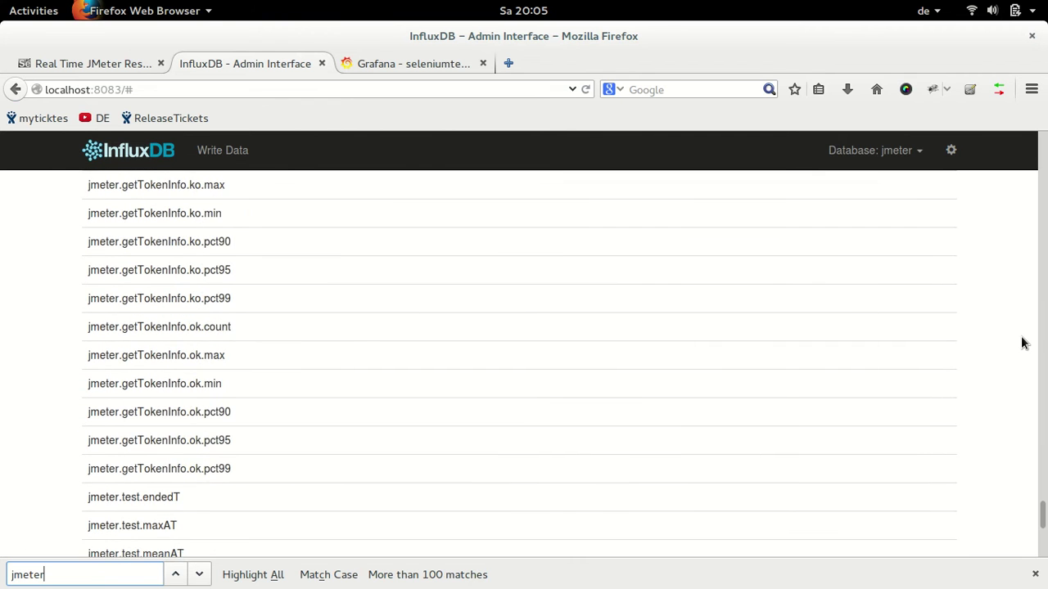
{"action": "scroll", "coordinate": [1022, 344], "scroll_direction": "down", "scroll_amount": 5}
{"action": "scroll", "coordinate": [464, 310], "scroll_direction": "up", "scroll_amount": 1}
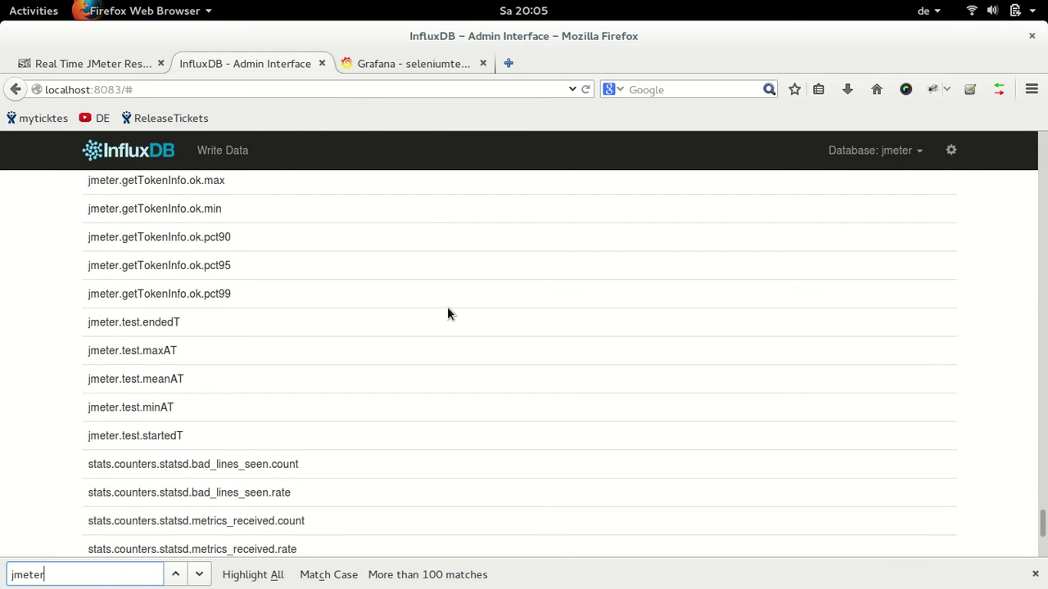
{"action": "scroll", "coordinate": [448, 314], "scroll_direction": "down", "scroll_amount": 3}
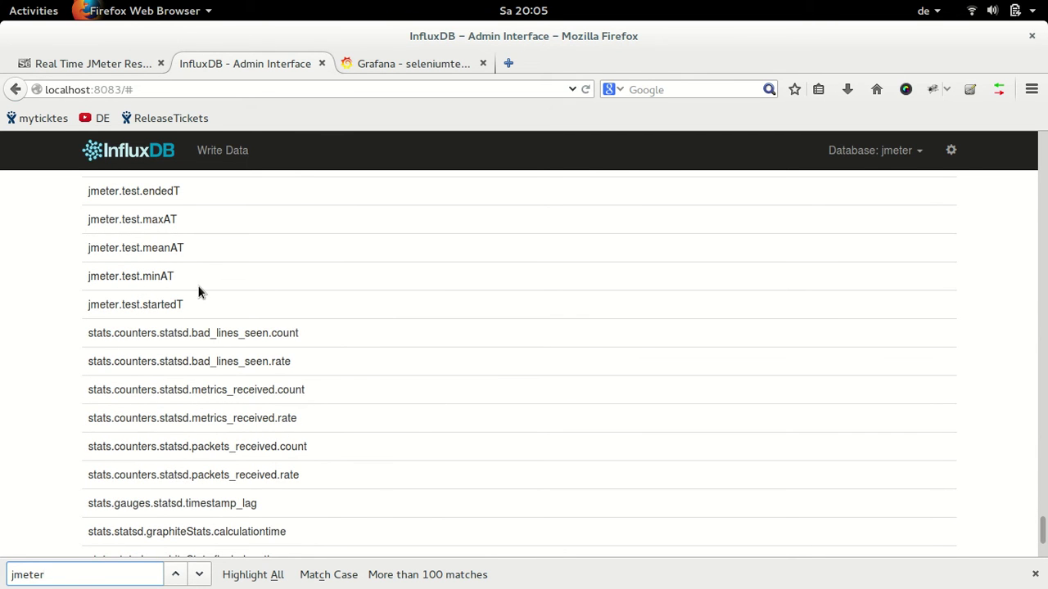
- Copy the measurement name jmeter.test.maxAT from the measurements list
{"action": "left_click_drag", "start_coordinate": [184, 220], "coordinate": [86, 213]}
{"action": "key", "text": "ctrl+c"}
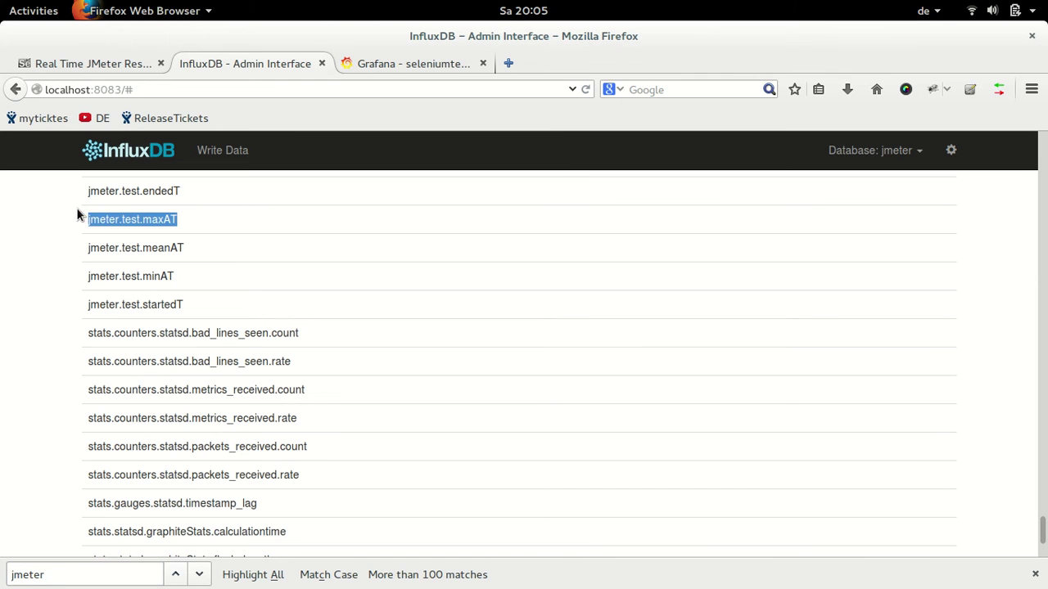
{"action": "left_click", "coordinate": [29, 303]}
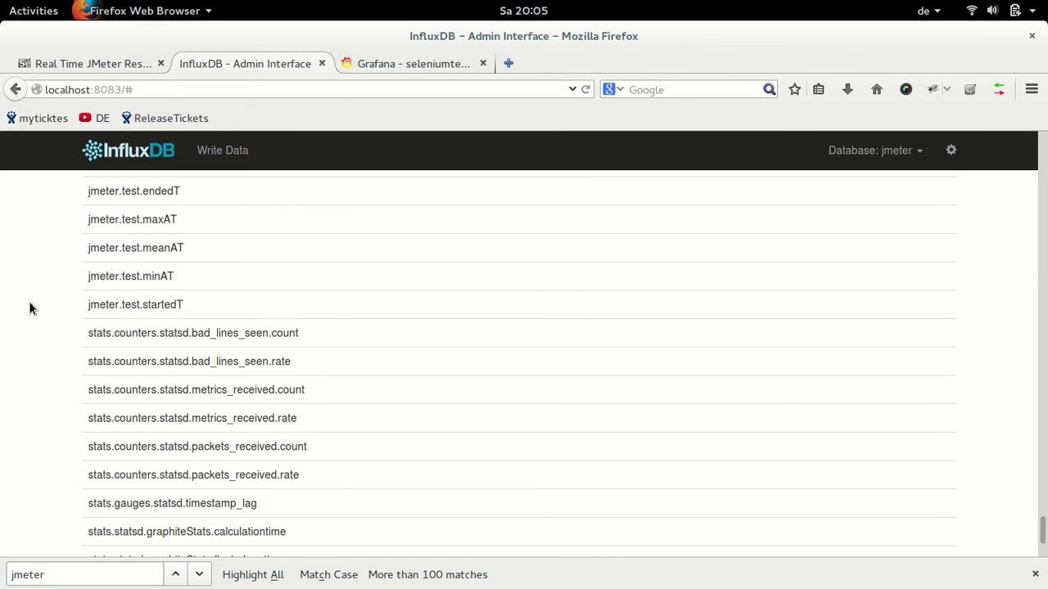
- Replace the query with select * from "jmeter.test.maxAT", using the copied measurement name, and run it
{"action": "key", "text": "Home"}
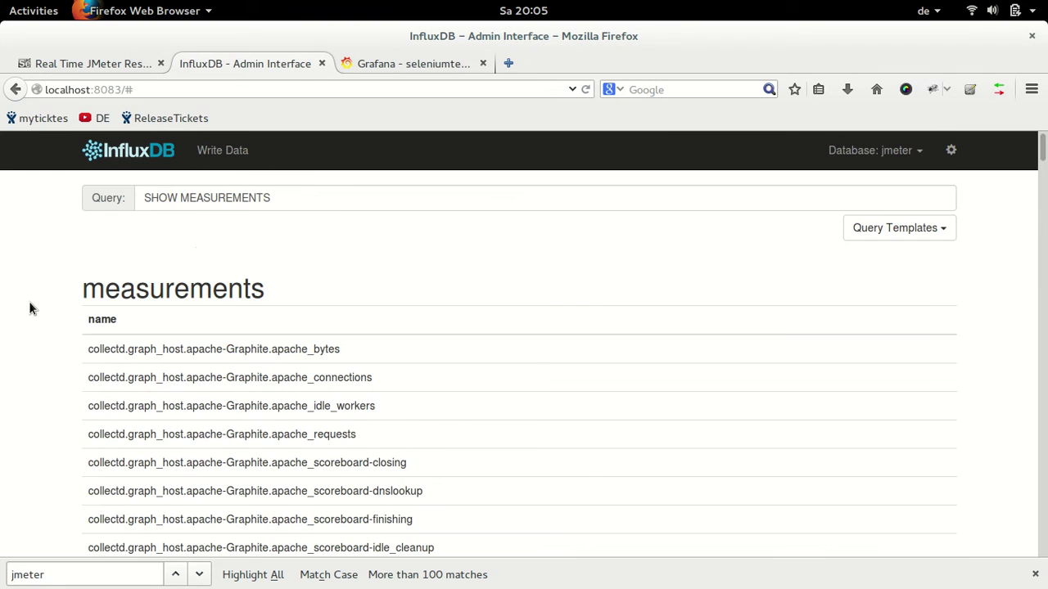
{"action": "left_click", "coordinate": [348, 199]}
{"action": "key", "text": "ctrl+a"}
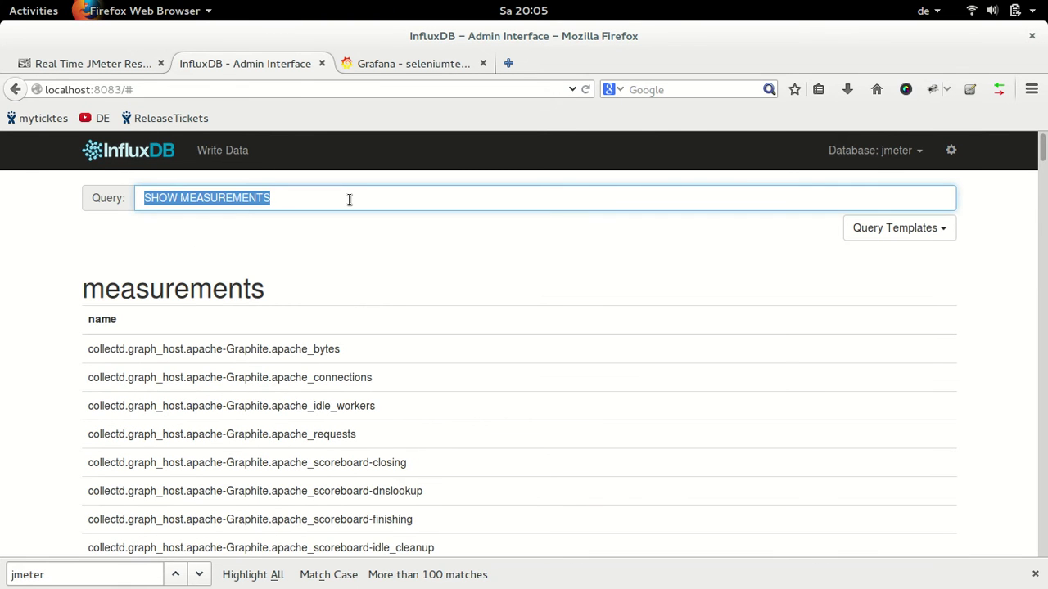
{"action": "type", "text": "select"}
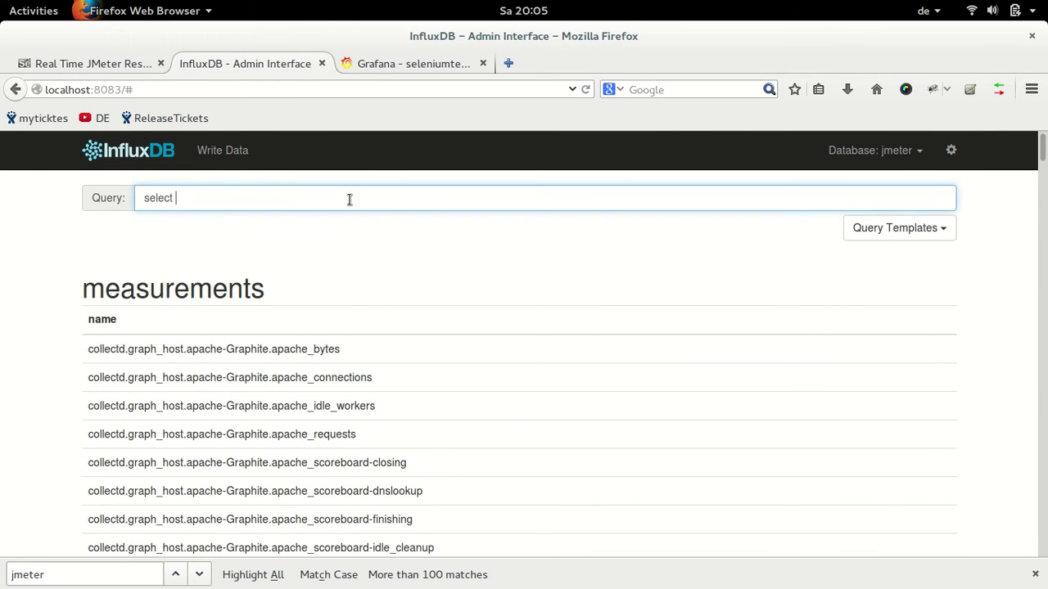
{"action": "type", "text": " * from \"\""}
{"action": "key", "text": "Left"}
{"action": "key", "text": "ctrl+v"}
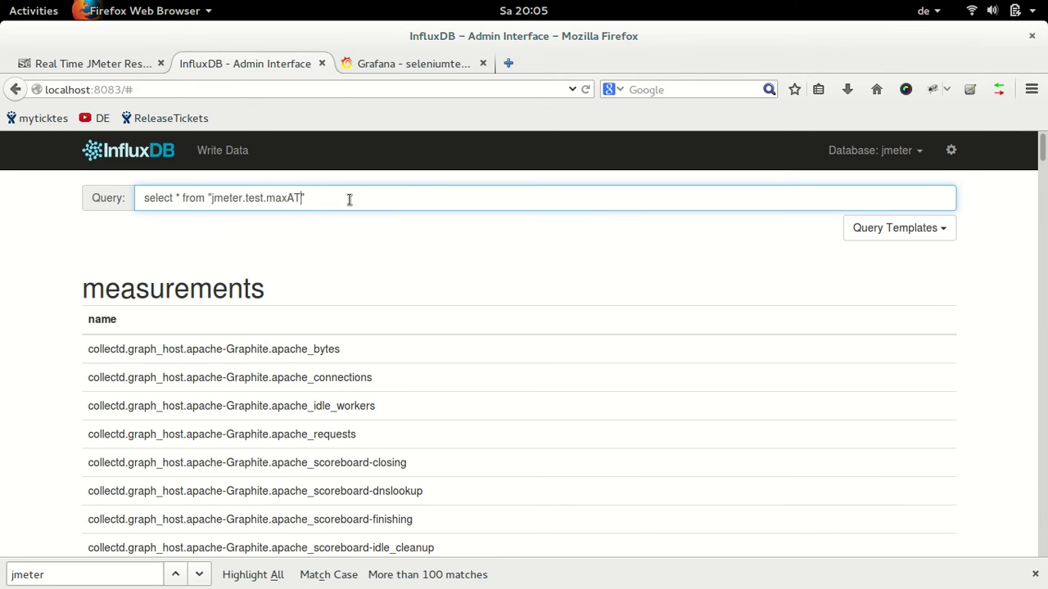
{"action": "key", "text": "Return"}
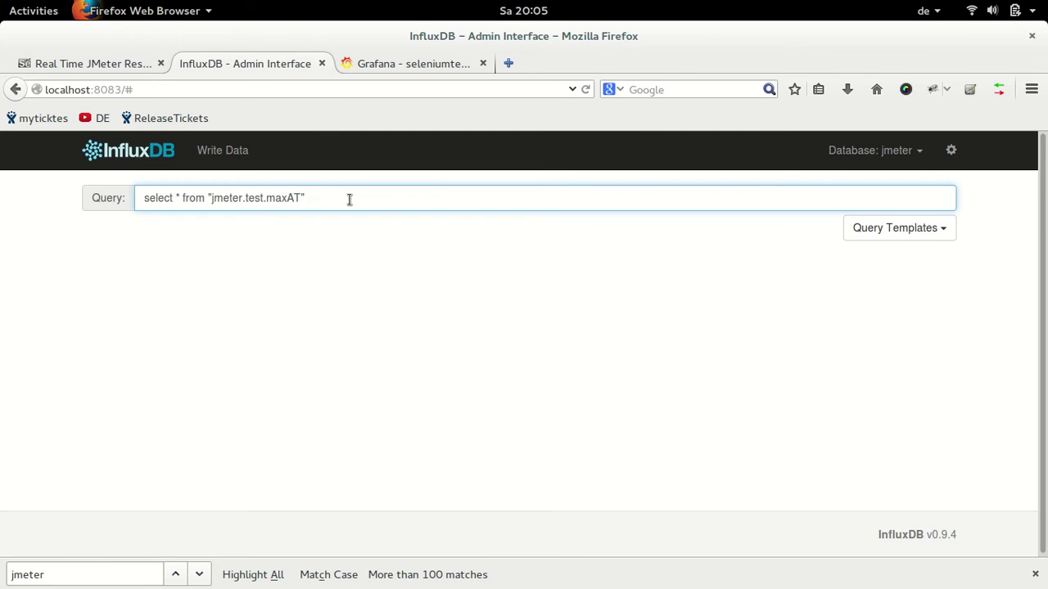
- Examine the latest jmeter.test.maxAT rows with the page search closed, and switch to JMeter to check the active threads
{"action": "left_click_drag", "start_coordinate": [1042, 154], "coordinate": [1041, 560]}
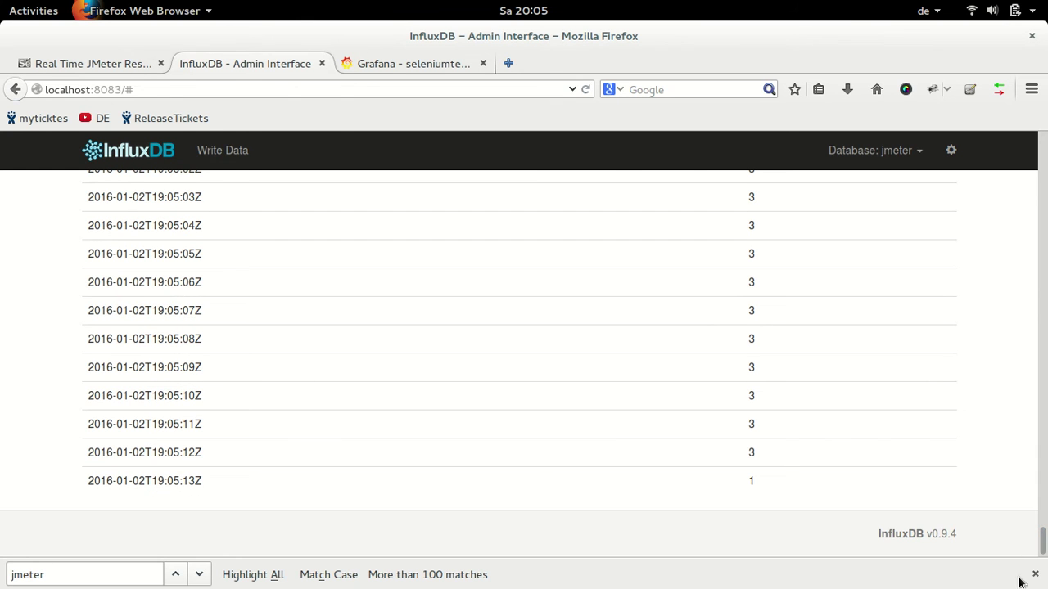
{"action": "left_click", "coordinate": [1035, 576]}
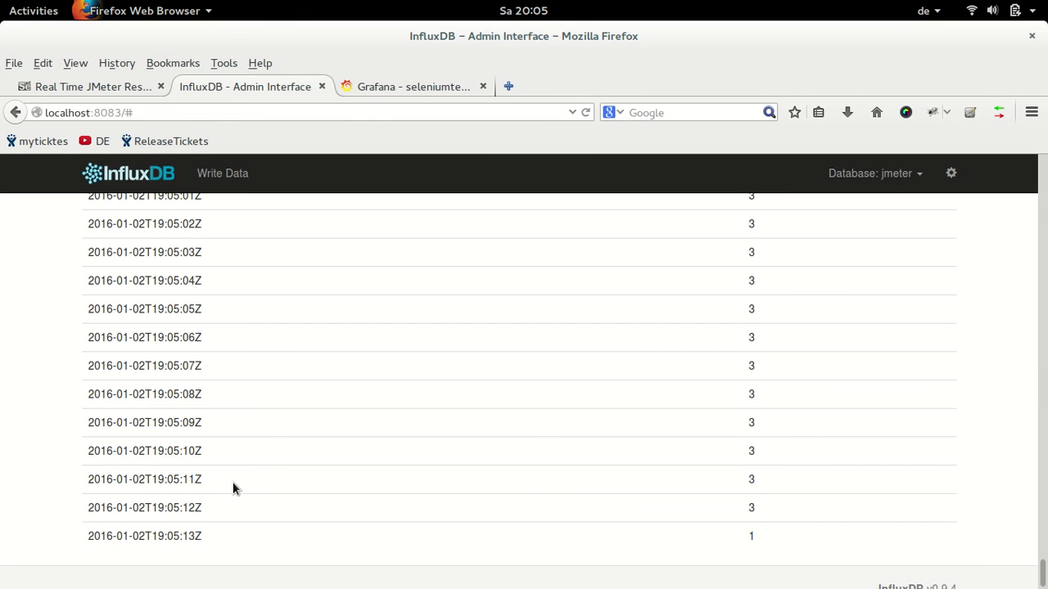
{"action": "key", "text": "alt+Tab"}
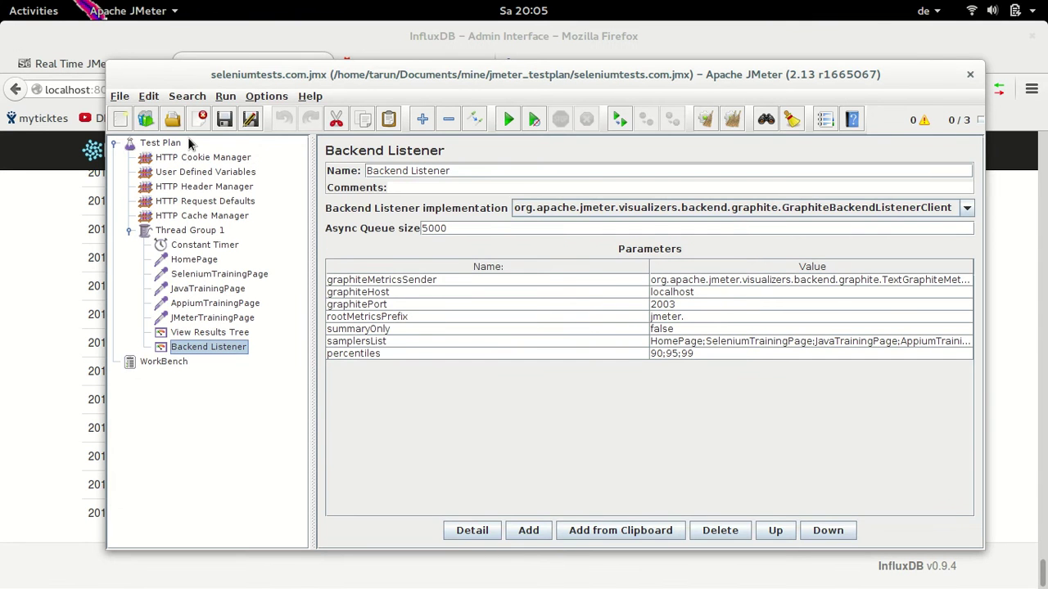
- Review the Test Plan's user defined variables and compare the timestamps of several sampler results in View Results Tree
{"action": "left_click", "coordinate": [171, 142]}
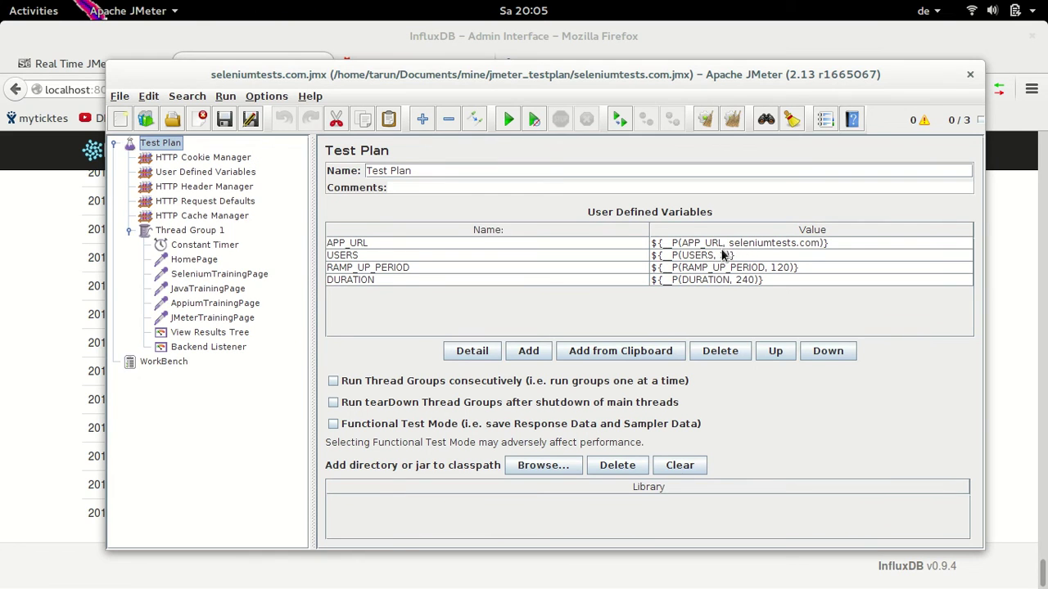
{"action": "left_click", "coordinate": [232, 334]}
{"action": "left_click", "coordinate": [440, 461]}
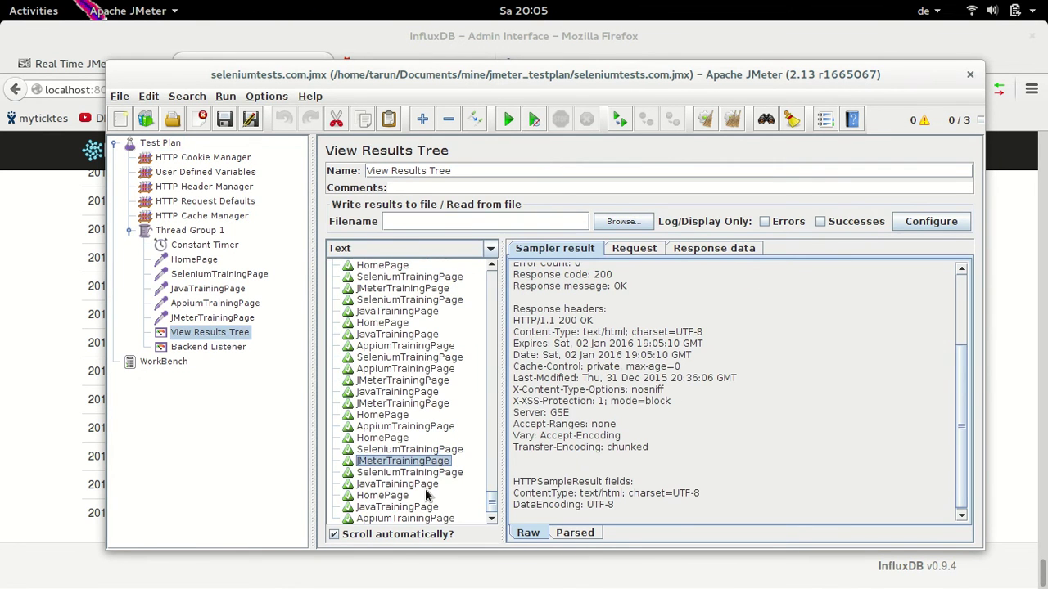
{"action": "left_click", "coordinate": [396, 496]}
{"action": "left_click", "coordinate": [416, 508]}
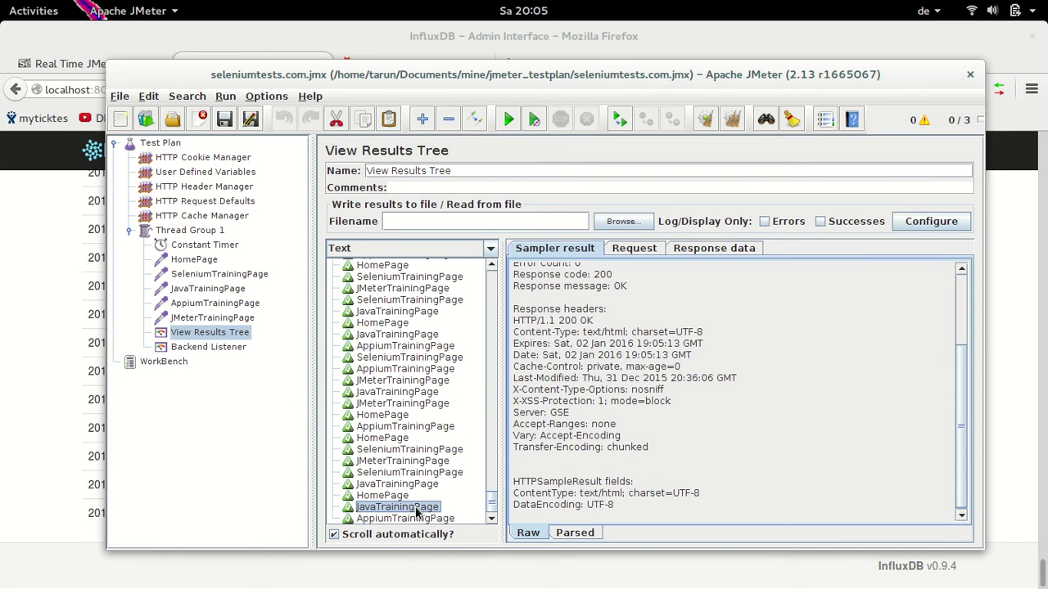
{"action": "left_click", "coordinate": [406, 519]}
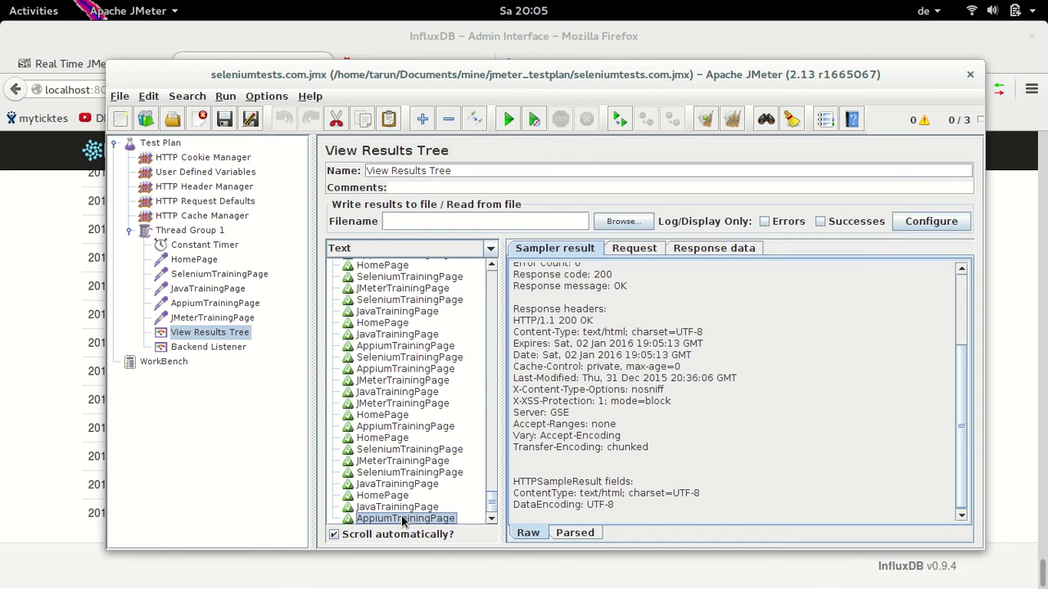
{"action": "left_click", "coordinate": [370, 290]}
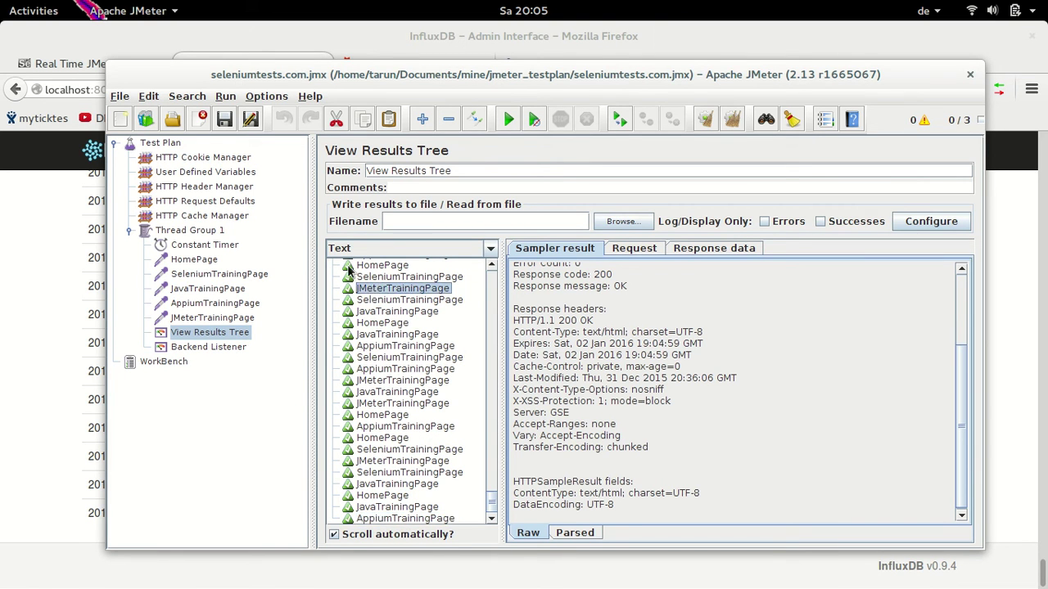
{"action": "left_click", "coordinate": [167, 144]}
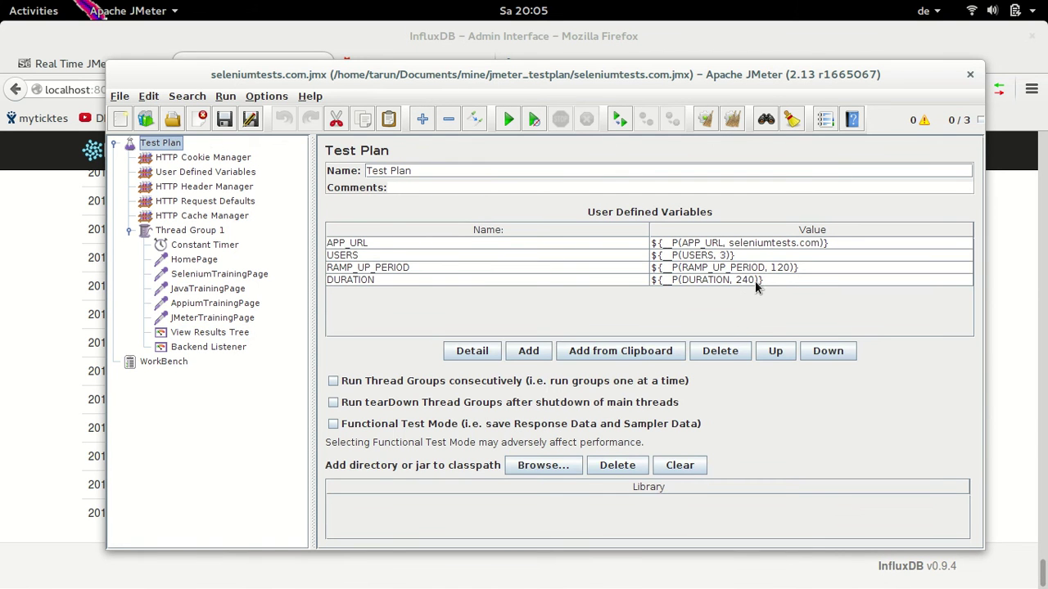
{"action": "left_click", "coordinate": [234, 334]}
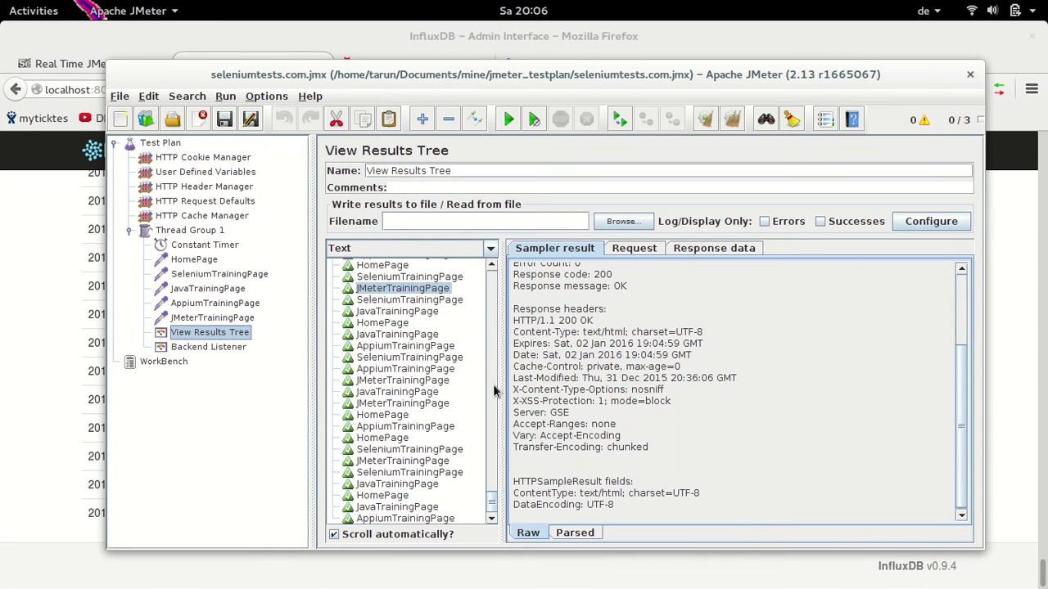
- Switch to the seleniumtests.com dashboard in Grafana and check its time range settings and Thread Count graph
{"action": "key", "text": "alt+Tab"}
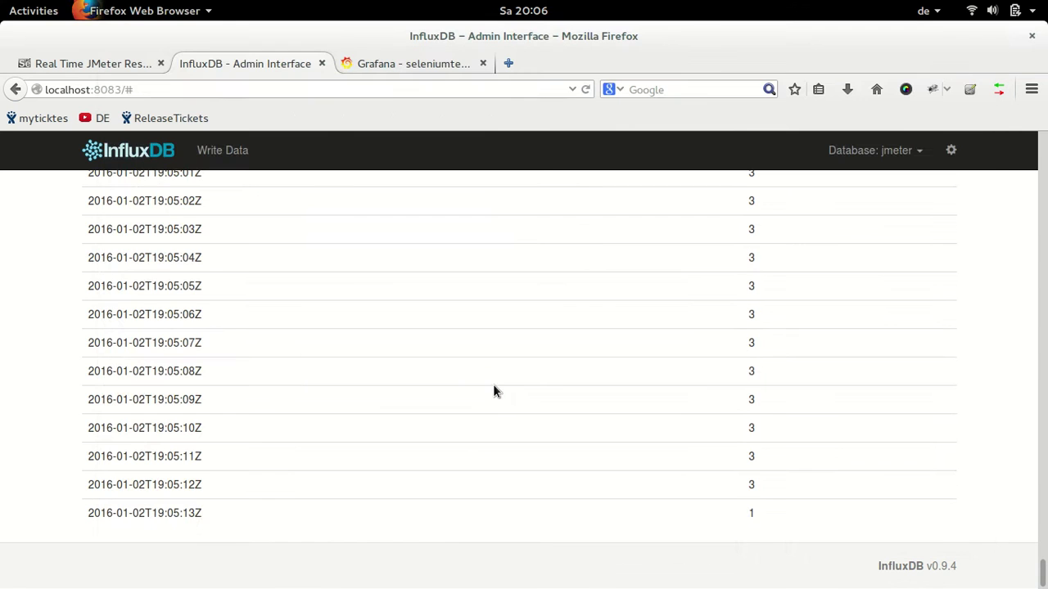
{"action": "left_click", "coordinate": [439, 66]}
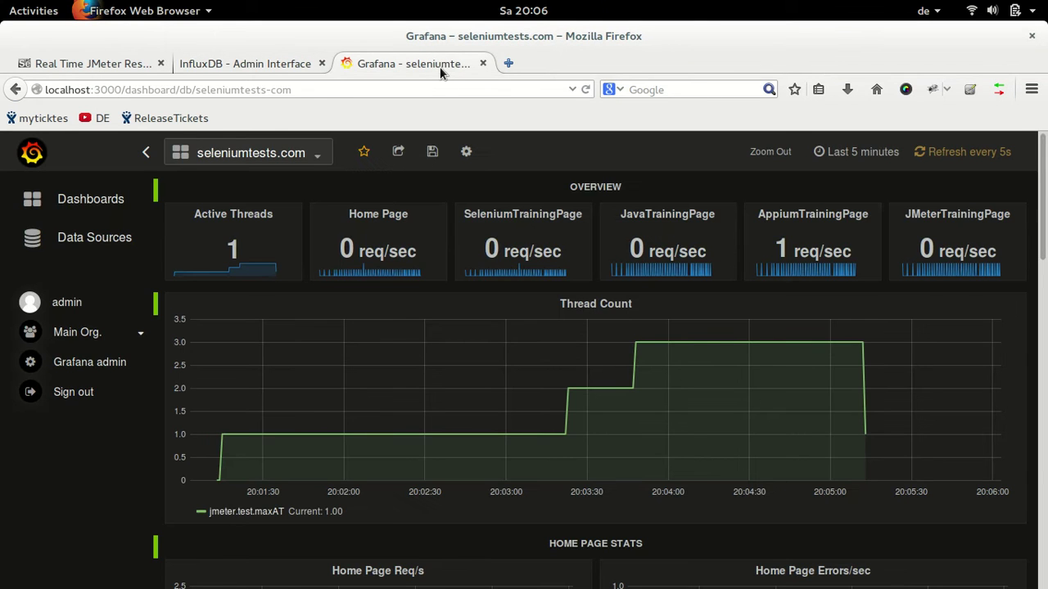
{"action": "left_click", "coordinate": [882, 158]}
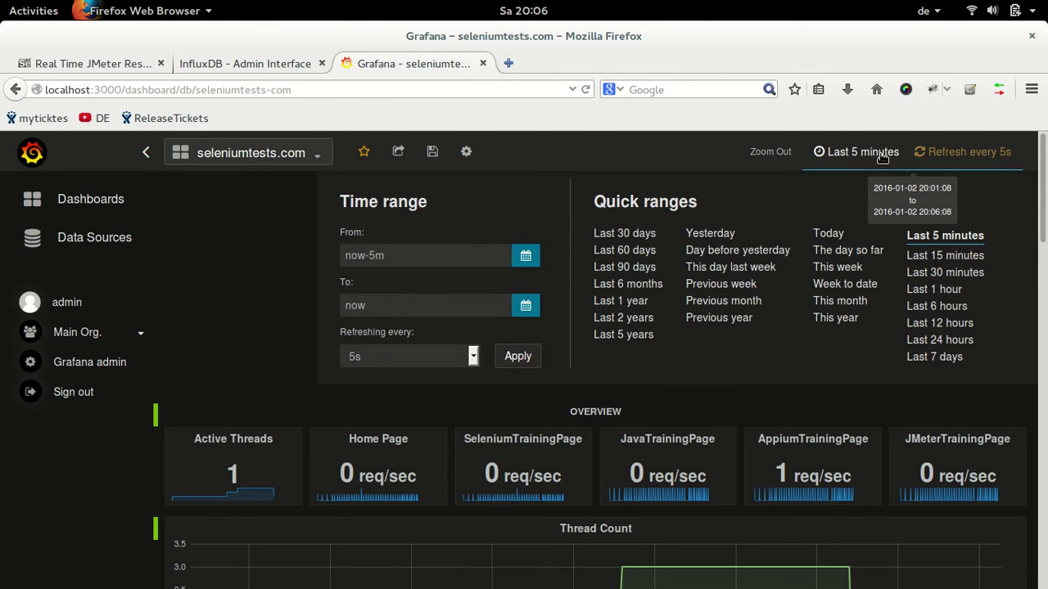
{"action": "left_click", "coordinate": [882, 158]}
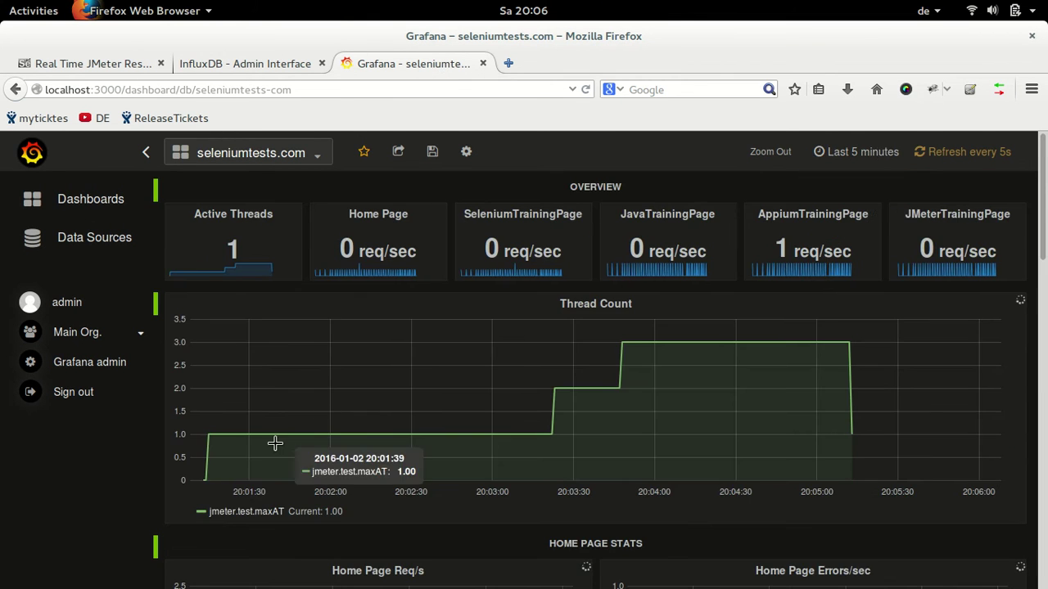
{"action": "mouse_move", "coordinate": [1043, 255]}
{"action": "left_mouse_down"}
{"action": "mouse_move", "coordinate": [1044, 282]}
{"action": "mouse_move", "coordinate": [1044, 246]}
{"action": "left_mouse_up"}
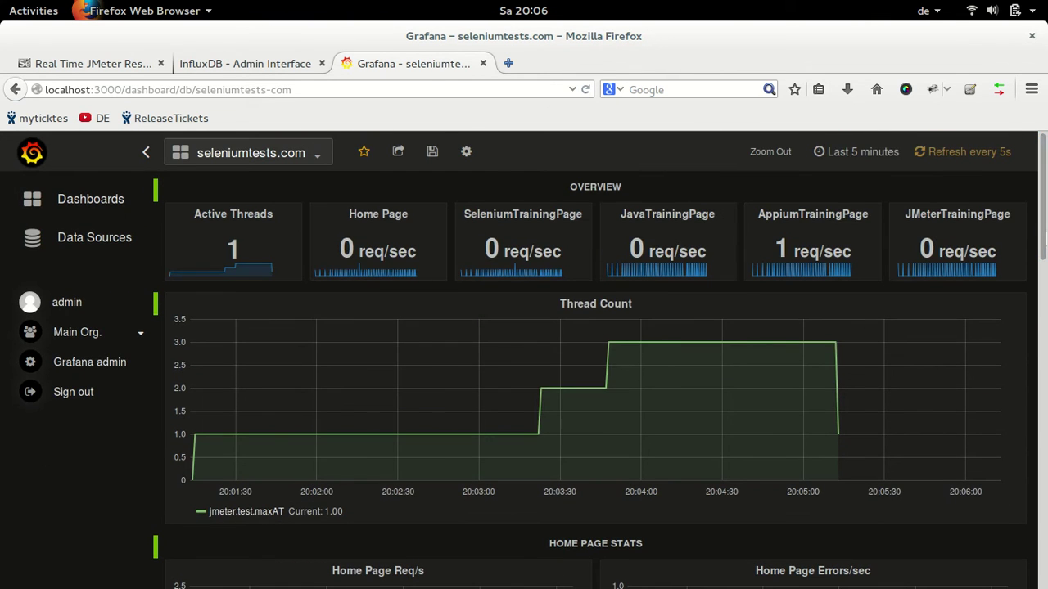
- Switch to JMeter, clear all results and disable the View Results Tree listener, leaving the Backend Listener enabled
{"action": "key", "text": "alt+Tab"}
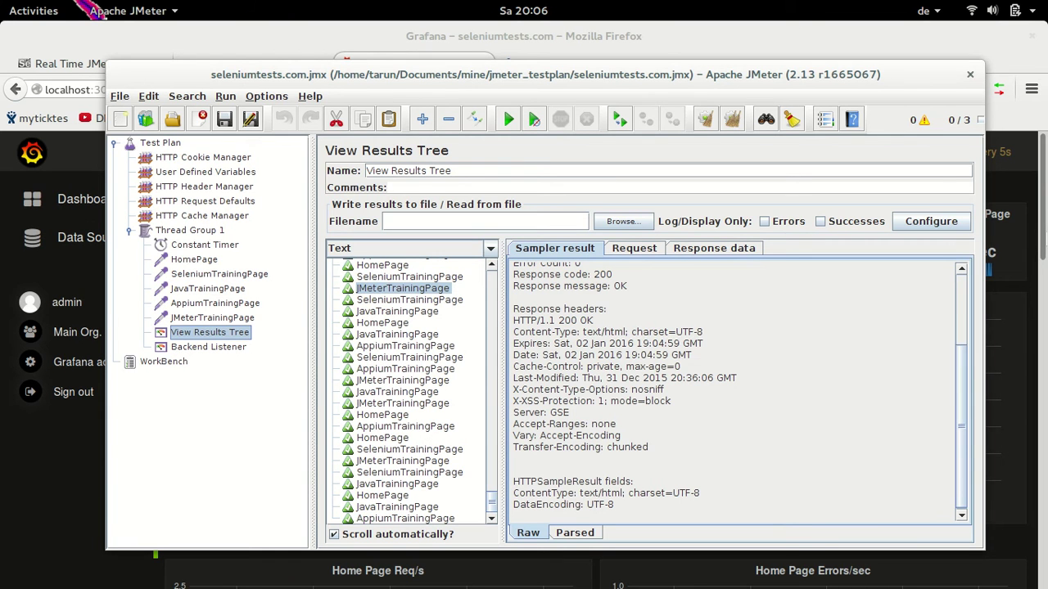
{"action": "key", "text": "ctrl+e"}
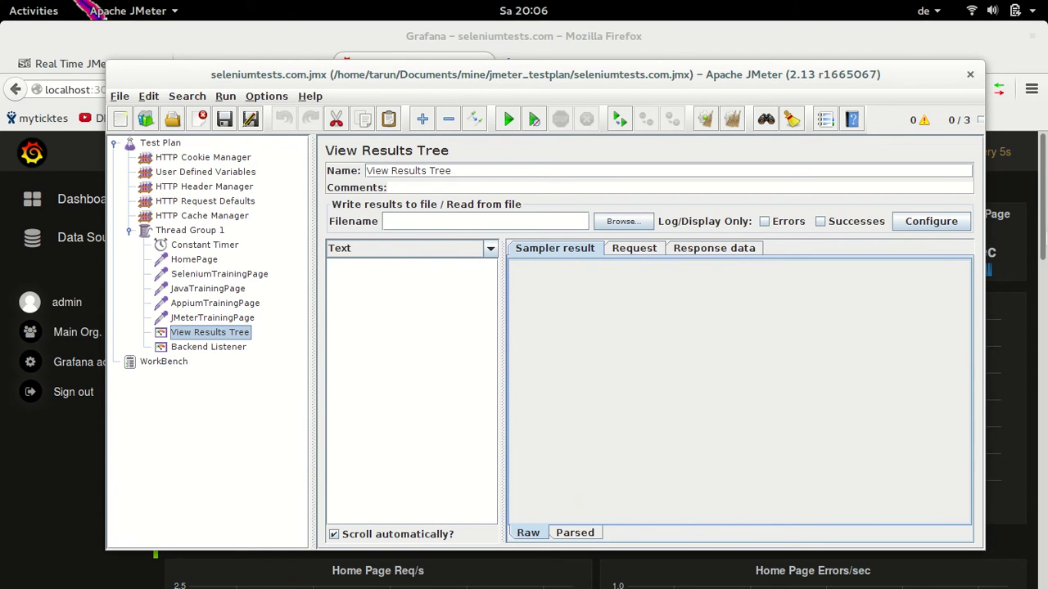
{"action": "right_click", "coordinate": [235, 340]}
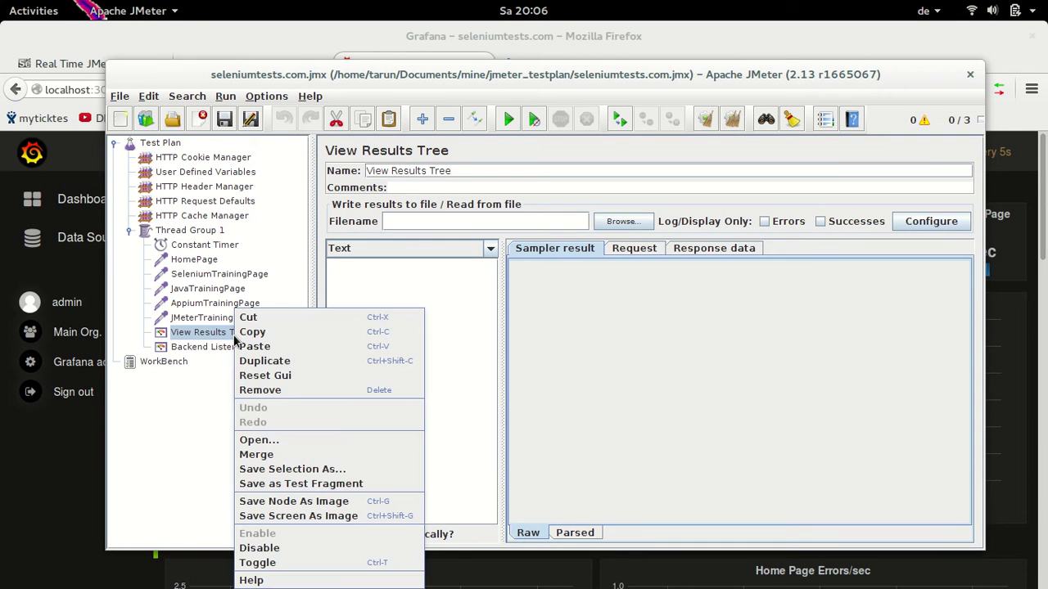
{"action": "left_click", "coordinate": [299, 548]}
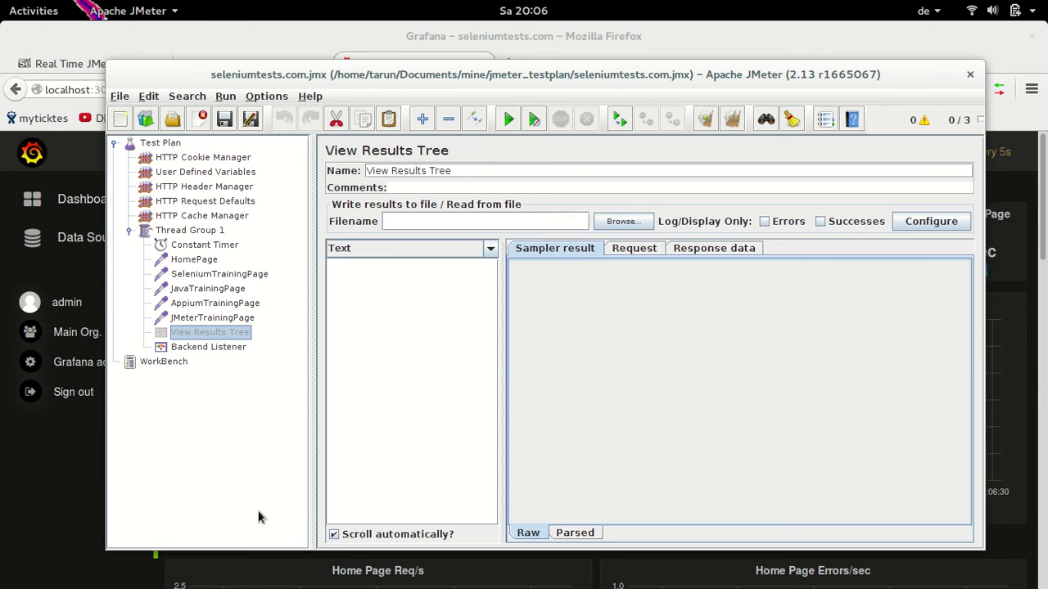
{"action": "left_click", "coordinate": [216, 344]}
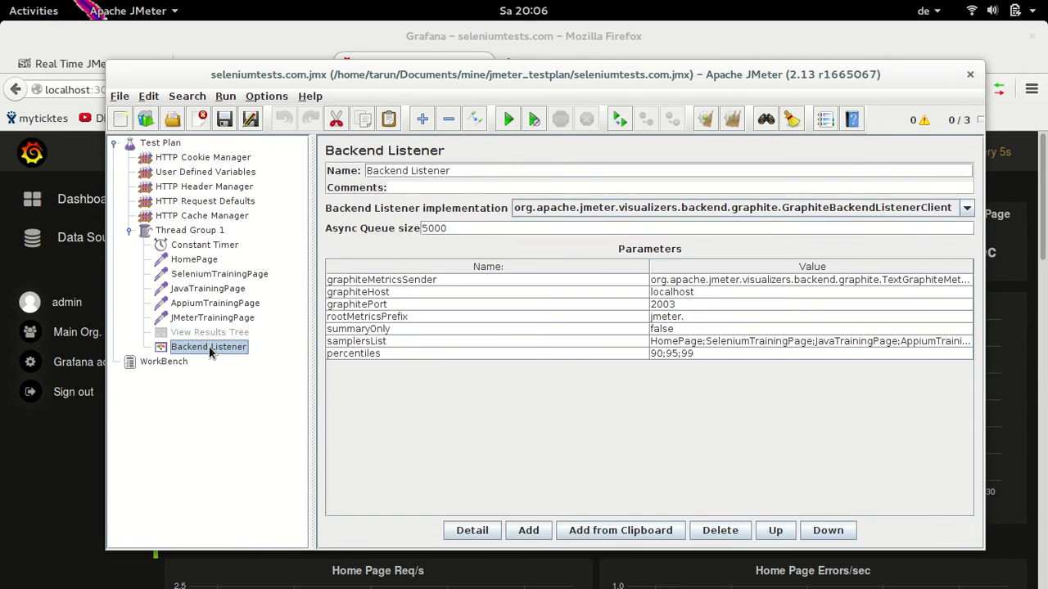
{"action": "left_click", "coordinate": [208, 334]}
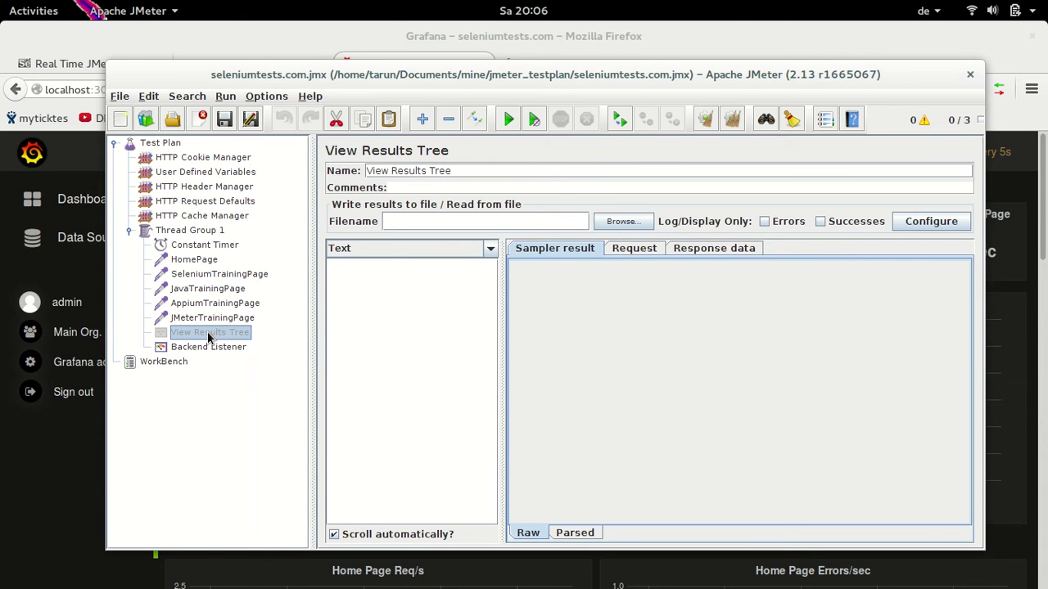
- Switch to the terminal and print the contents of script2.sh with cat in the JMeter bin shell
{"action": "key", "text": "alt+Tab"}
{"action": "key", "text": "alt+Tab"}
{"action": "key", "text": "alt+Tab"}
{"action": "left_click", "coordinate": [401, 242]}
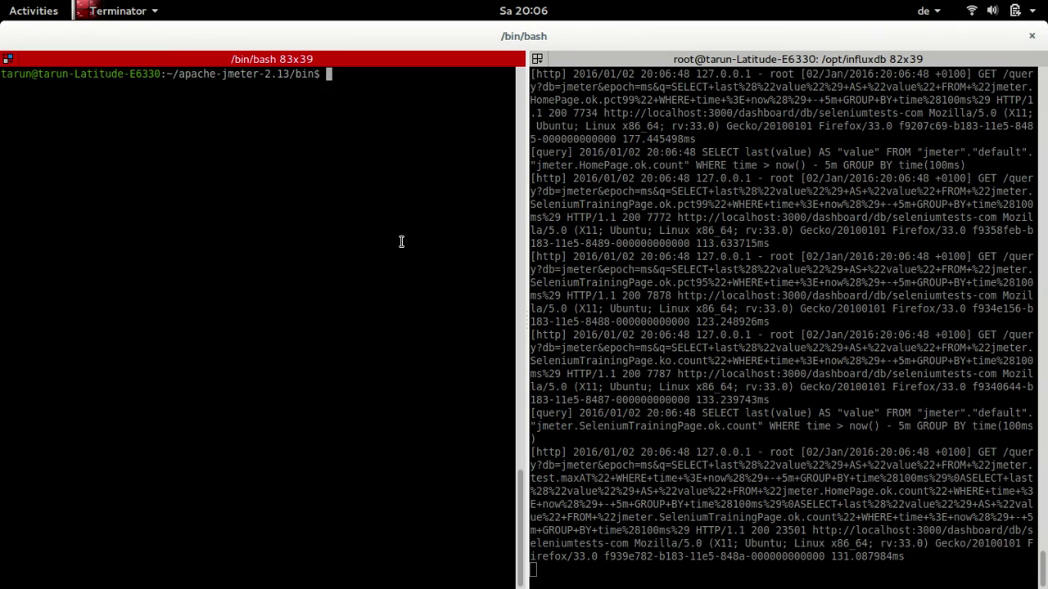
{"action": "type", "text": "cat script2"}
{"action": "key", "text": "Tab"}
{"action": "key", "text": "Return"}
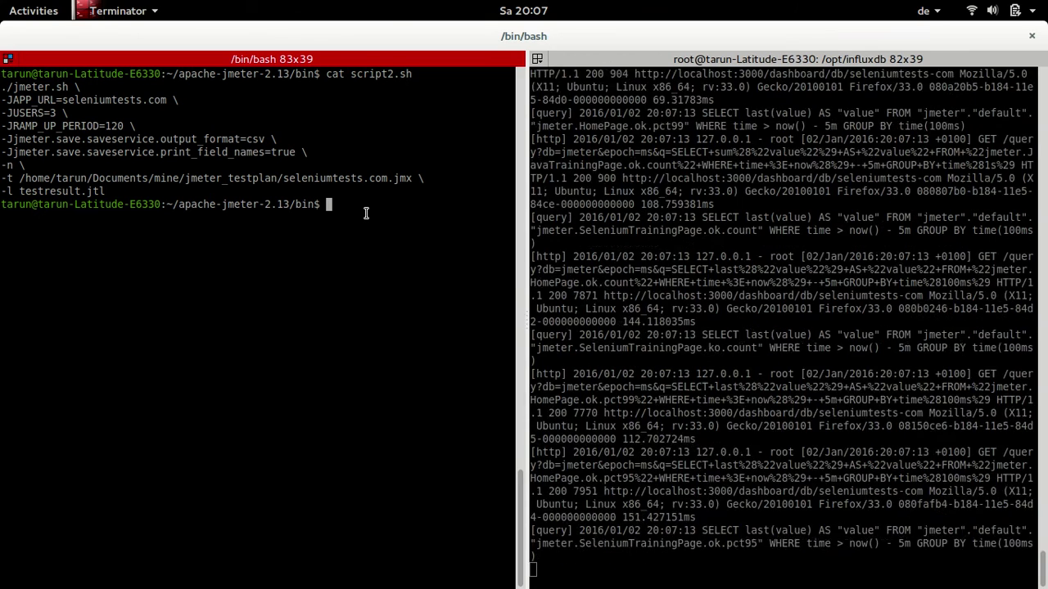
- Run ./script2.sh to start the JMeter test in non-GUI mode
{"action": "type", "text": "."}
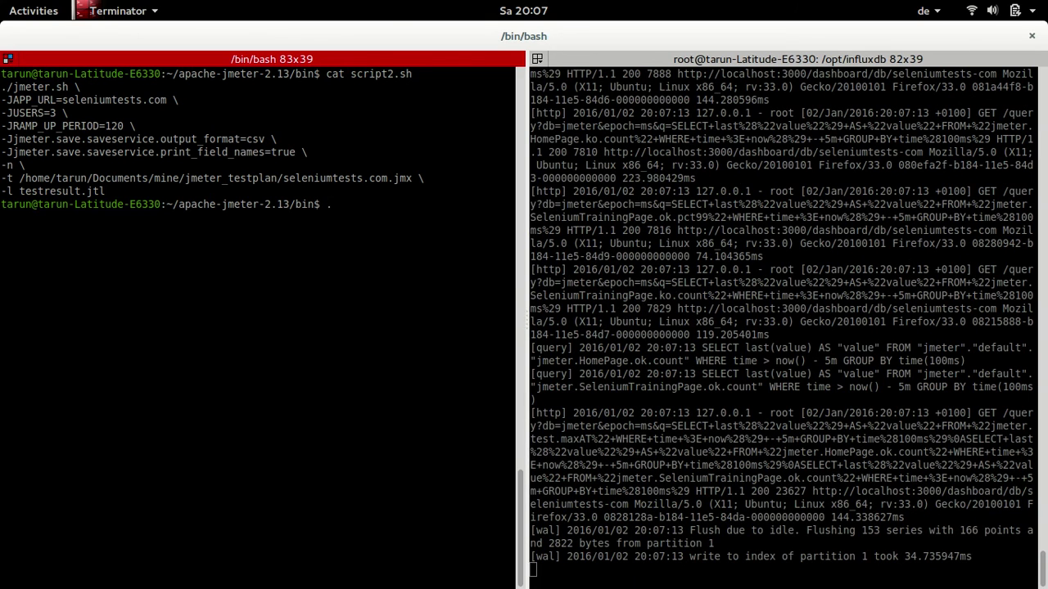
{"action": "type", "text": "/script2"}
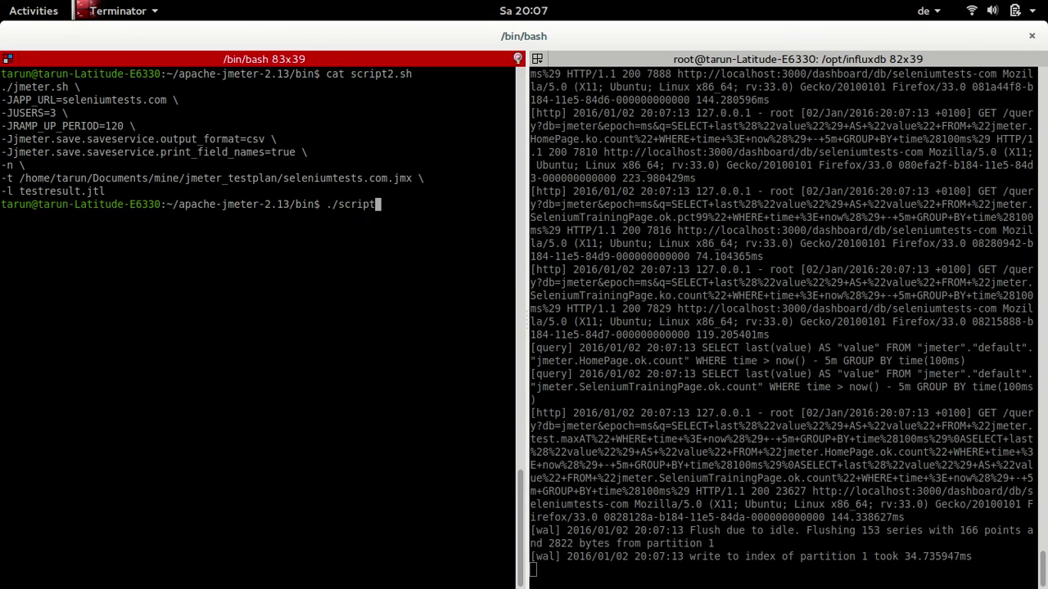
{"action": "key", "text": "Tab"}
{"action": "key", "text": "Return"}
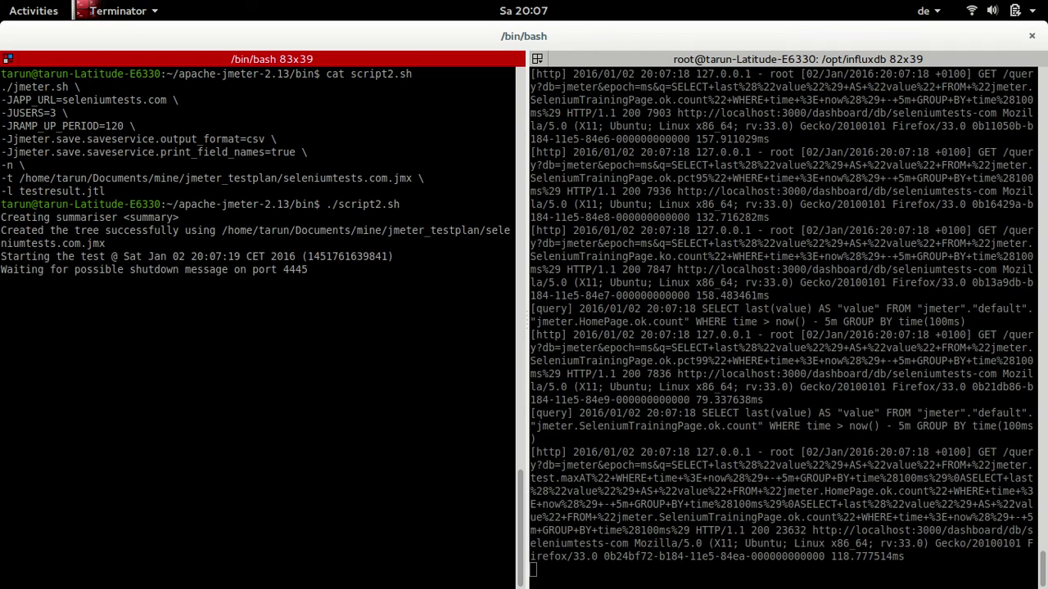
- Compare the live Thread Count graph in Grafana with the test summary output in the terminal
{"action": "key", "text": "alt+Tab"}
{"action": "key", "text": "alt+Tab"}
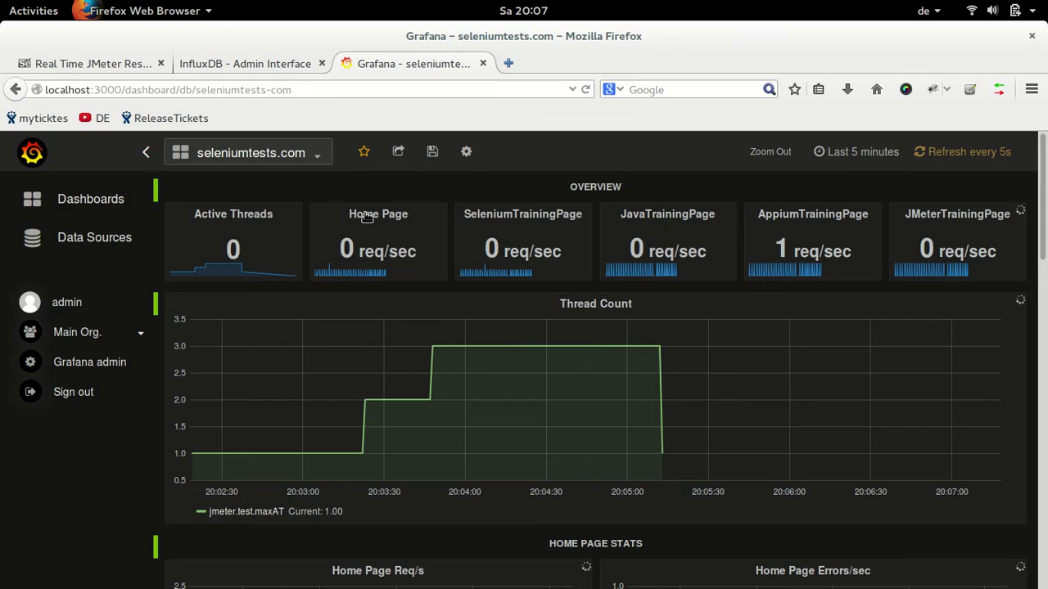
{"action": "key", "text": "ctrl+Page_Up"}
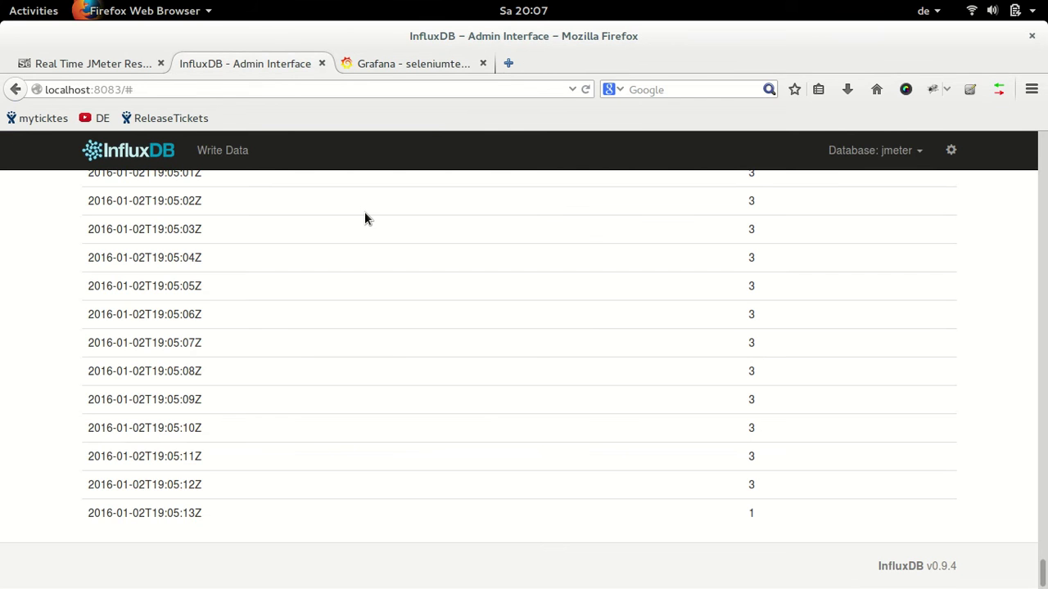
{"action": "key", "text": "ctrl+Page_Down"}
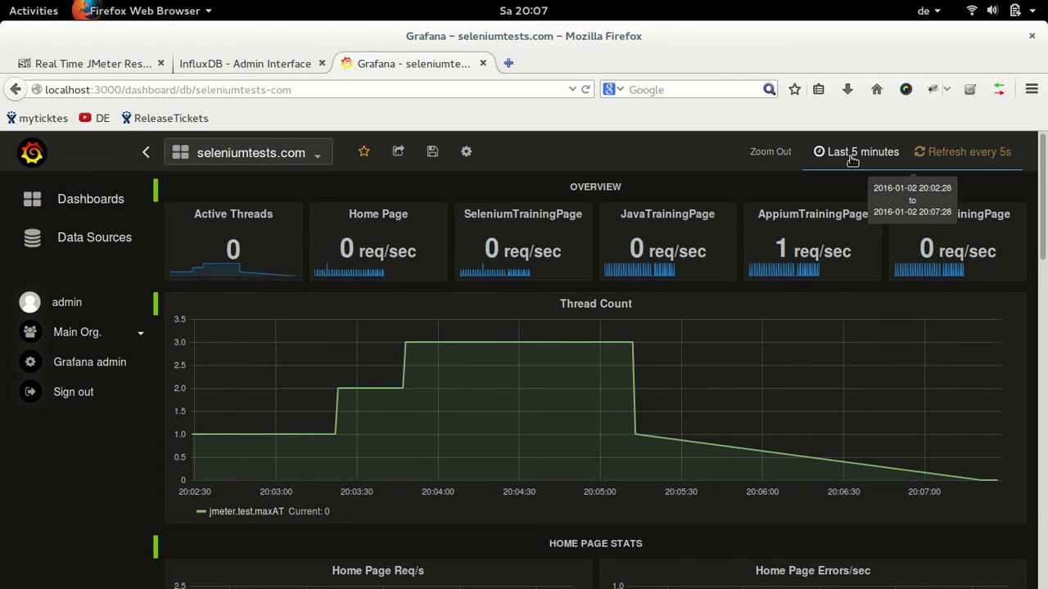
{"action": "key", "text": "alt+Tab"}
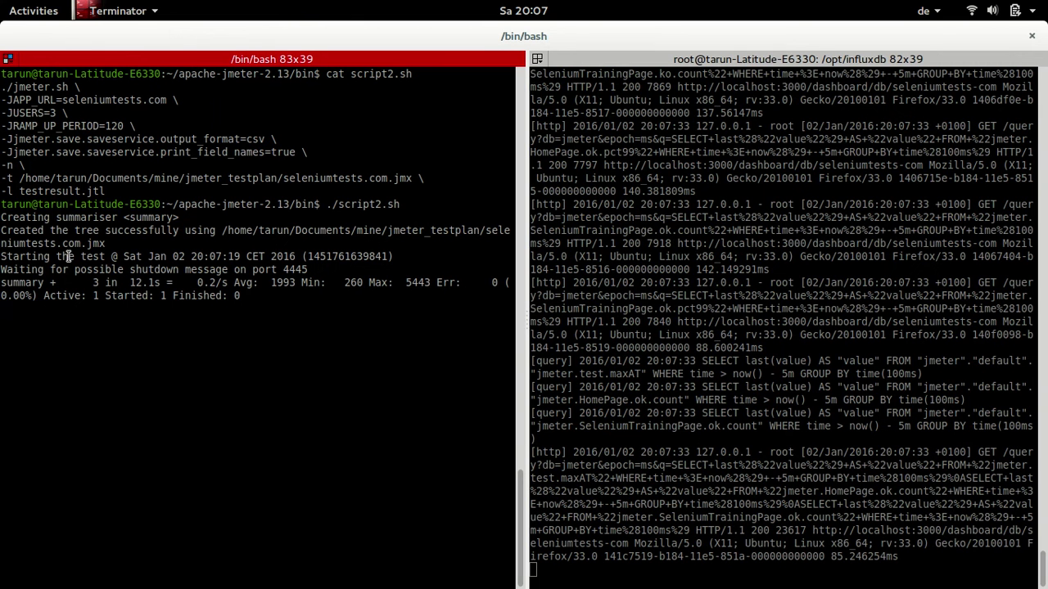
{"action": "key", "text": "alt+Tab"}
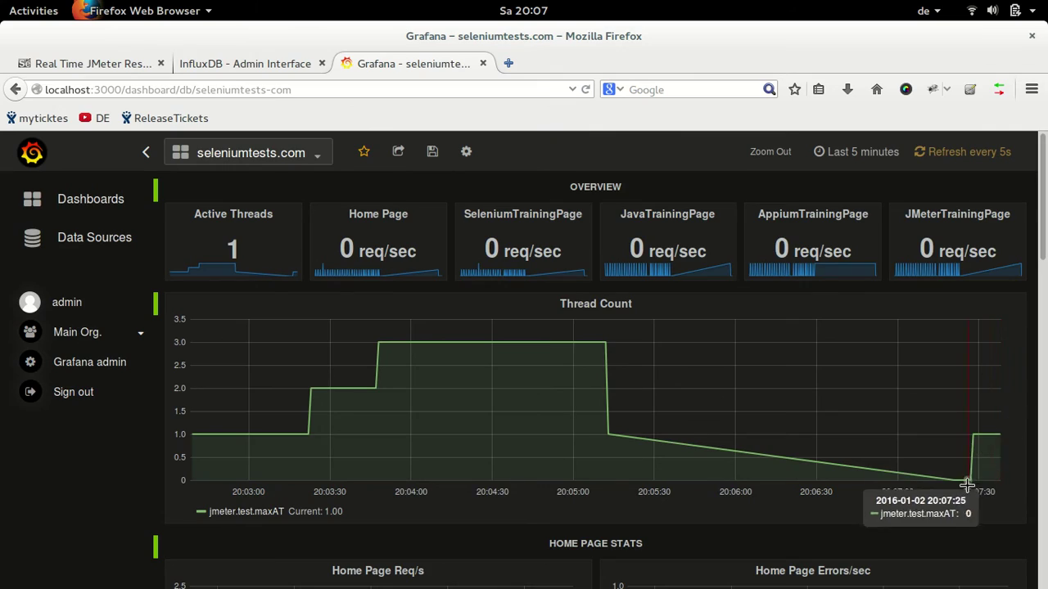
{"action": "key", "text": "alt+Tab"}
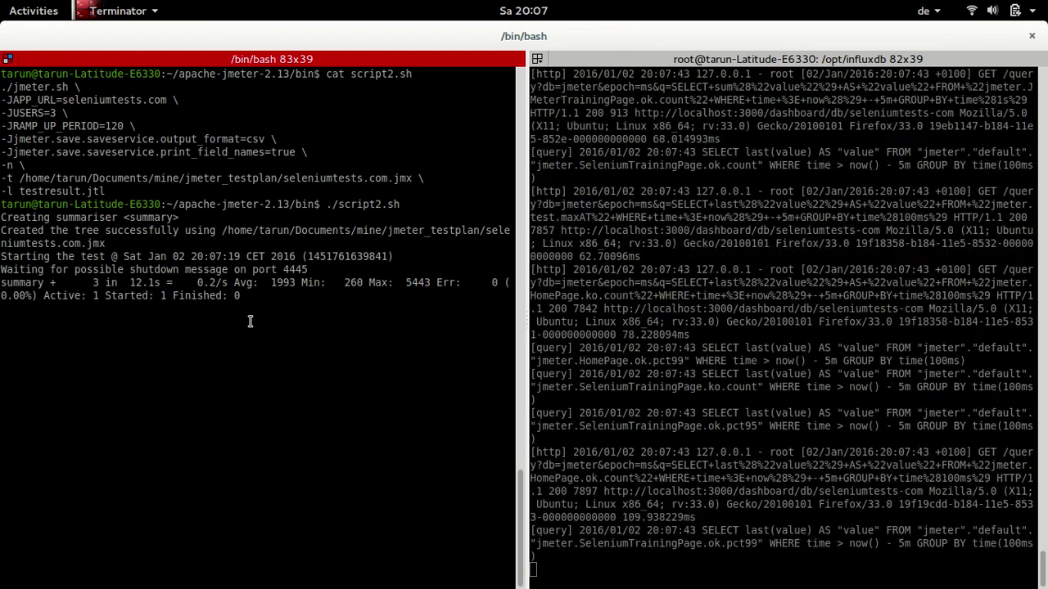
- Open the Active Threads panel in Grafana for editing and examine its Metrics, Options and General settings
{"action": "key", "text": "alt+Tab"}
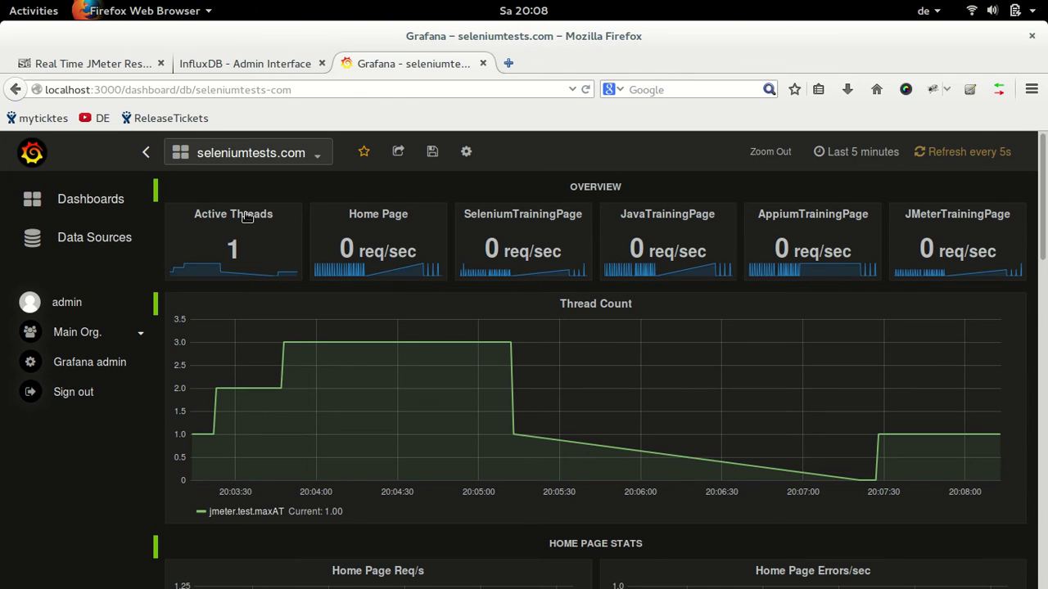
{"action": "left_click", "coordinate": [245, 216]}
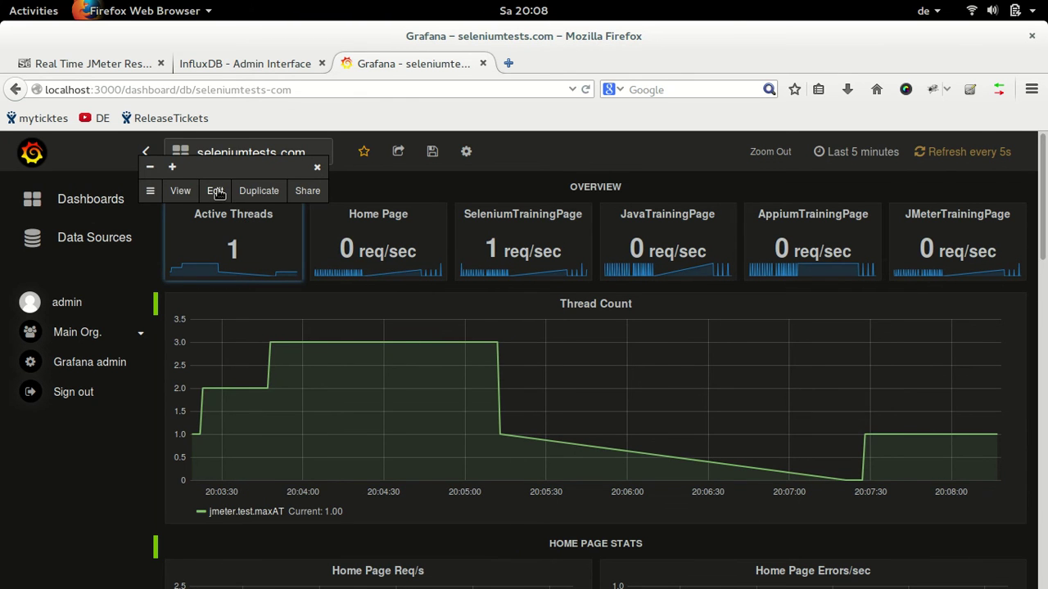
{"action": "left_click", "coordinate": [214, 191]}
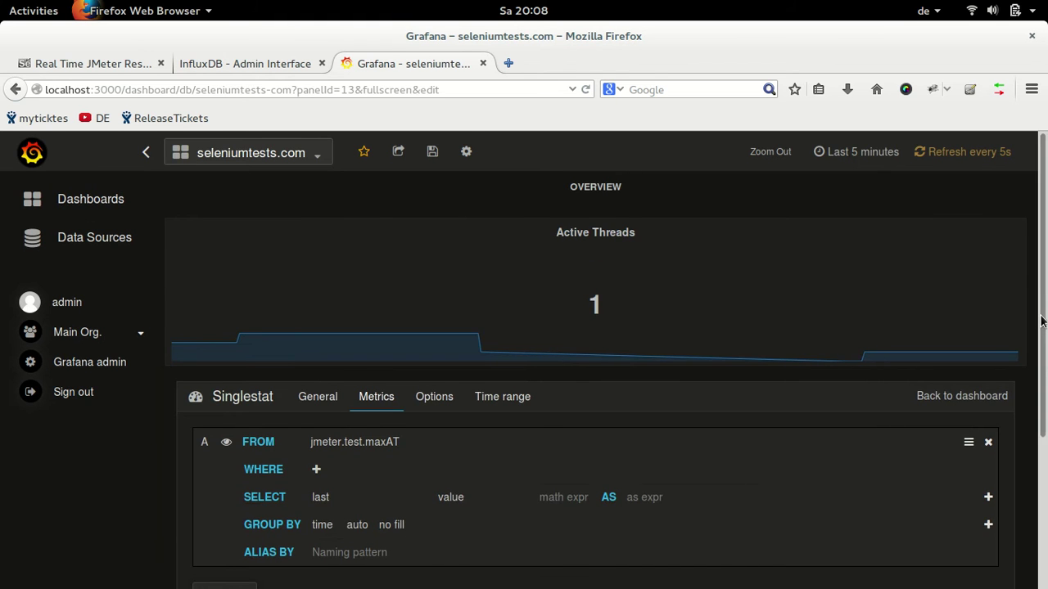
{"action": "scroll", "coordinate": [1041, 322], "scroll_direction": "down", "scroll_amount": 3}
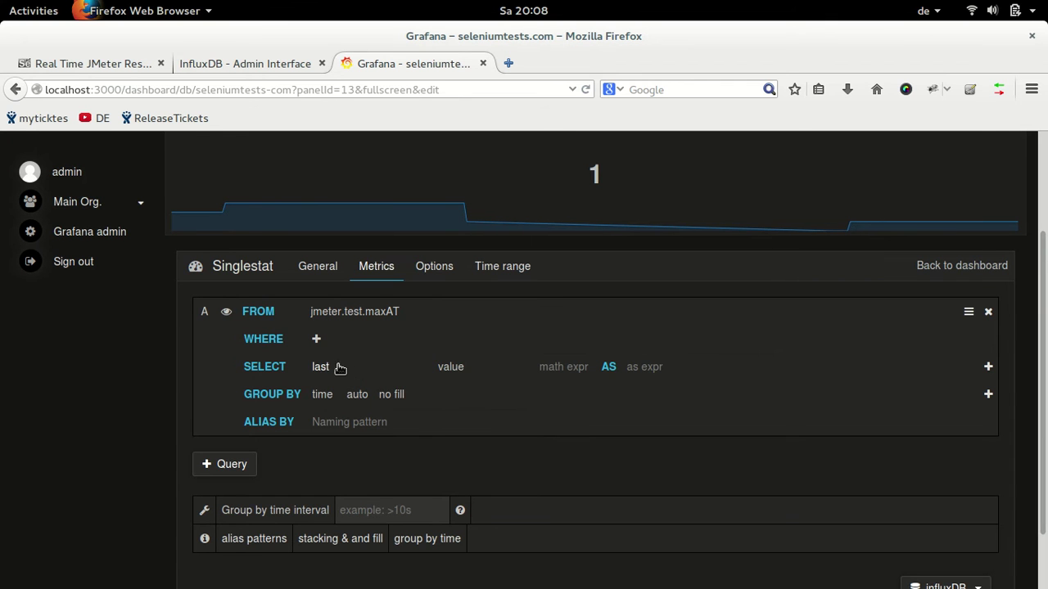
{"action": "left_click", "coordinate": [435, 267]}
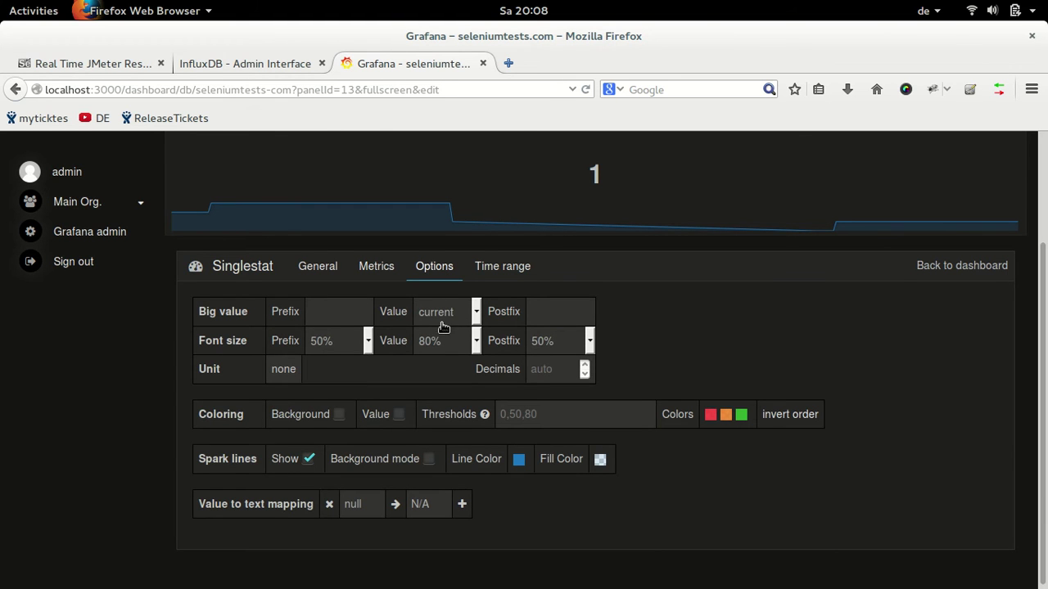
{"action": "left_click", "coordinate": [331, 276]}
{"action": "scroll", "coordinate": [1045, 364], "scroll_direction": "up", "scroll_amount": 2}
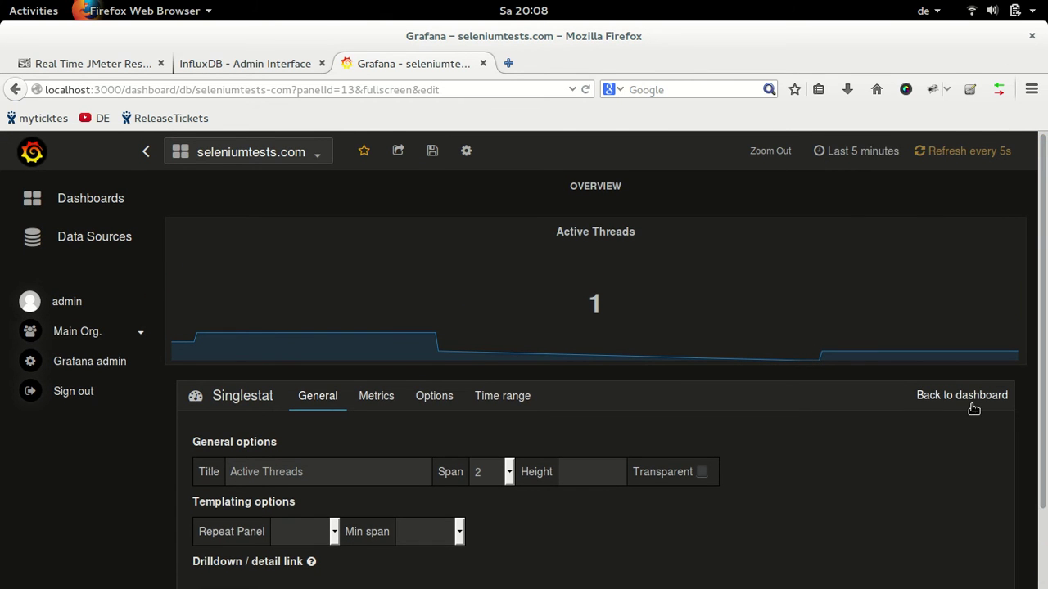
- Return to the Grafana dashboard and compare its Thread Count graph with the JMeter test summary in the terminal
{"action": "left_click", "coordinate": [975, 408]}
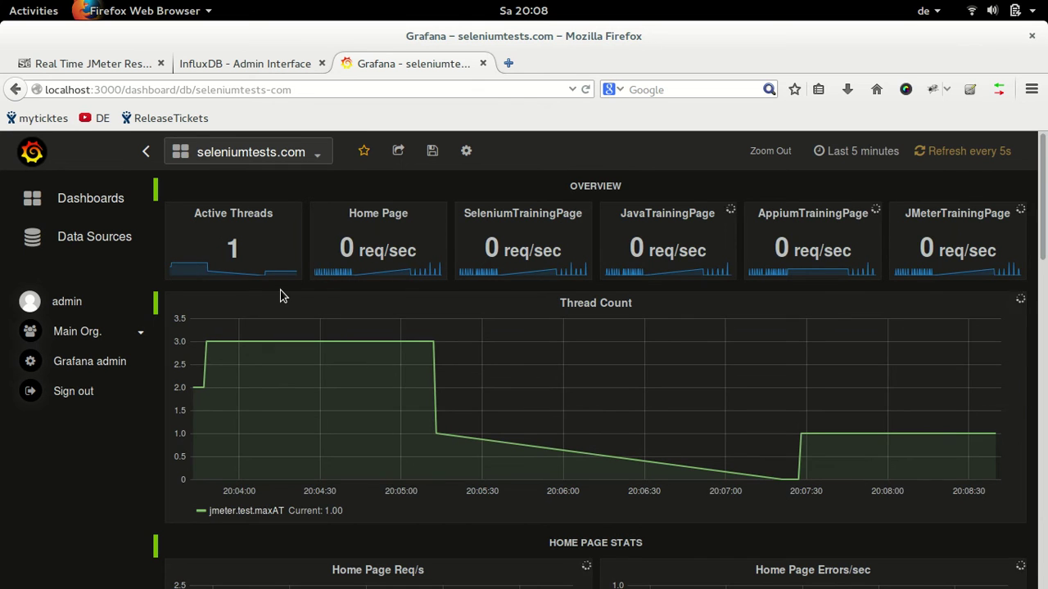
{"action": "key", "text": "alt+Tab"}
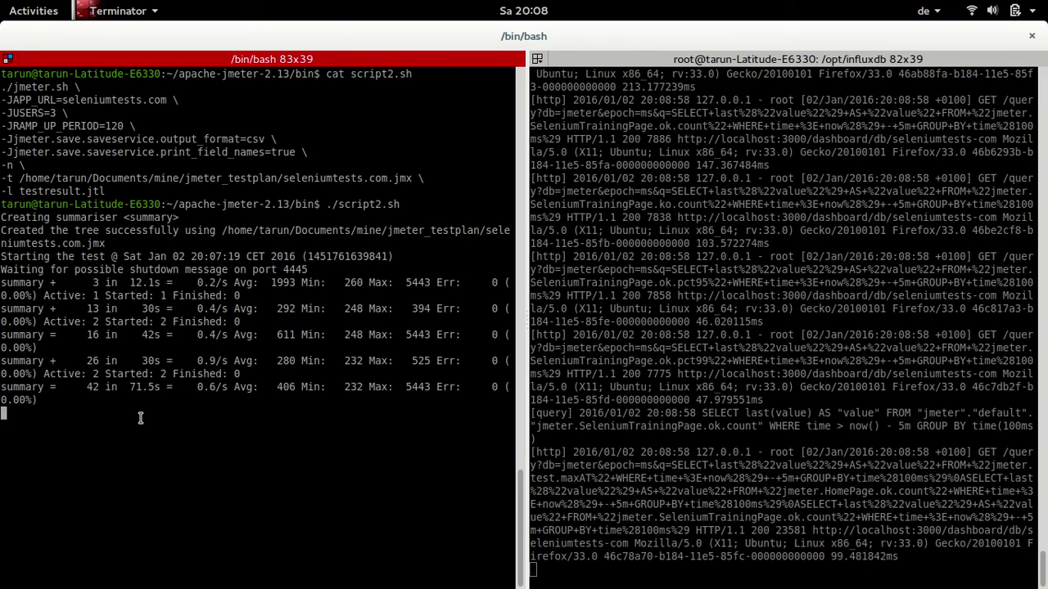
{"action": "key", "text": "alt+Tab"}
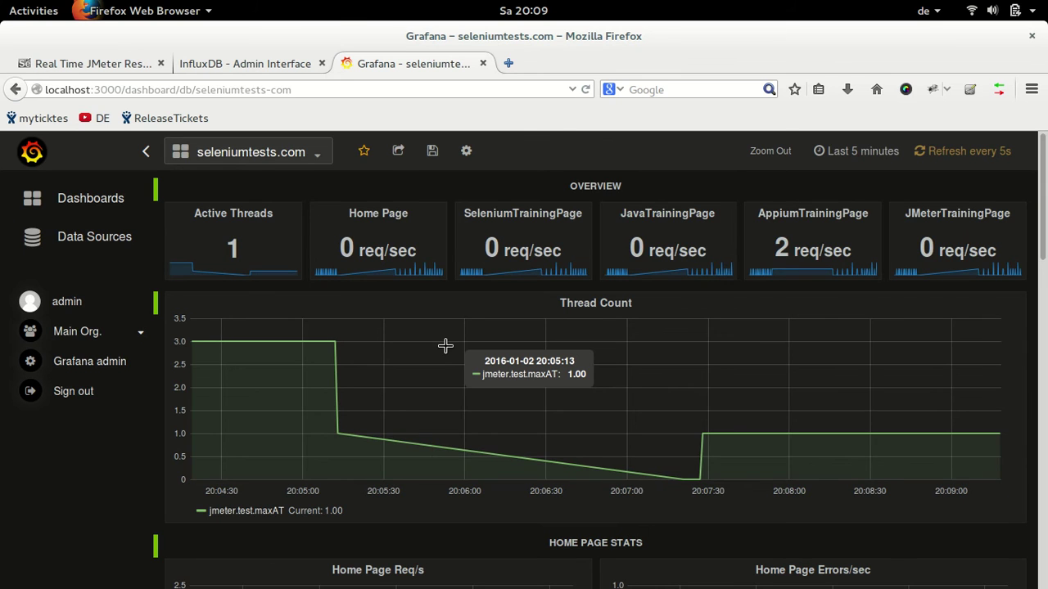
- Switch to JMeter and review the Constant Timer and the HomePage, SeleniumTrainingPage and JavaTrainingPage samplers of Thread Group 1
{"action": "key", "text": "alt+Tab"}
{"action": "key", "text": "alt+Tab"}
{"action": "key", "text": "alt+Tab"}
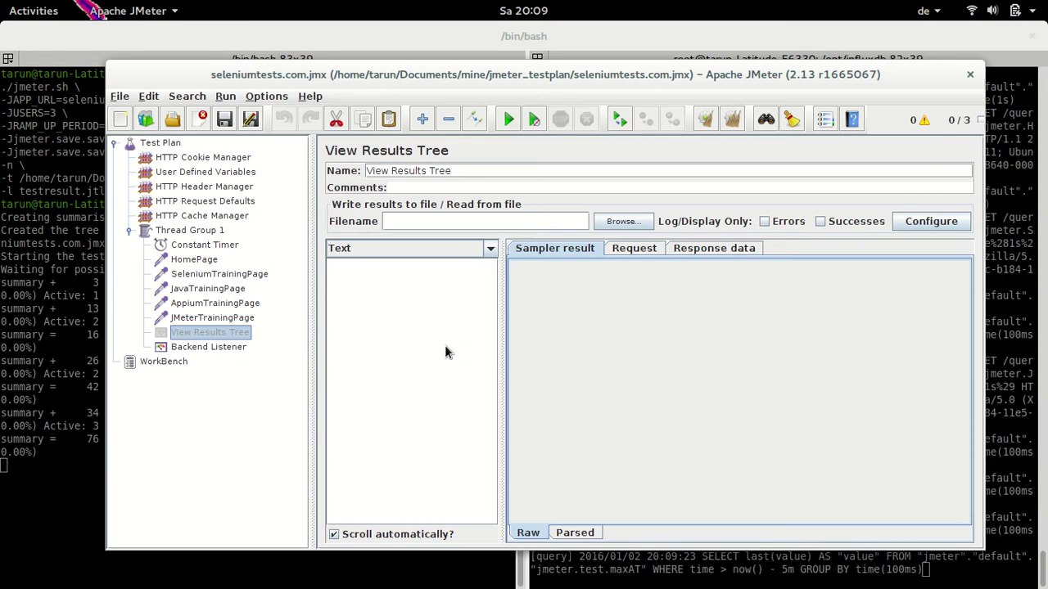
{"action": "left_click", "coordinate": [208, 250]}
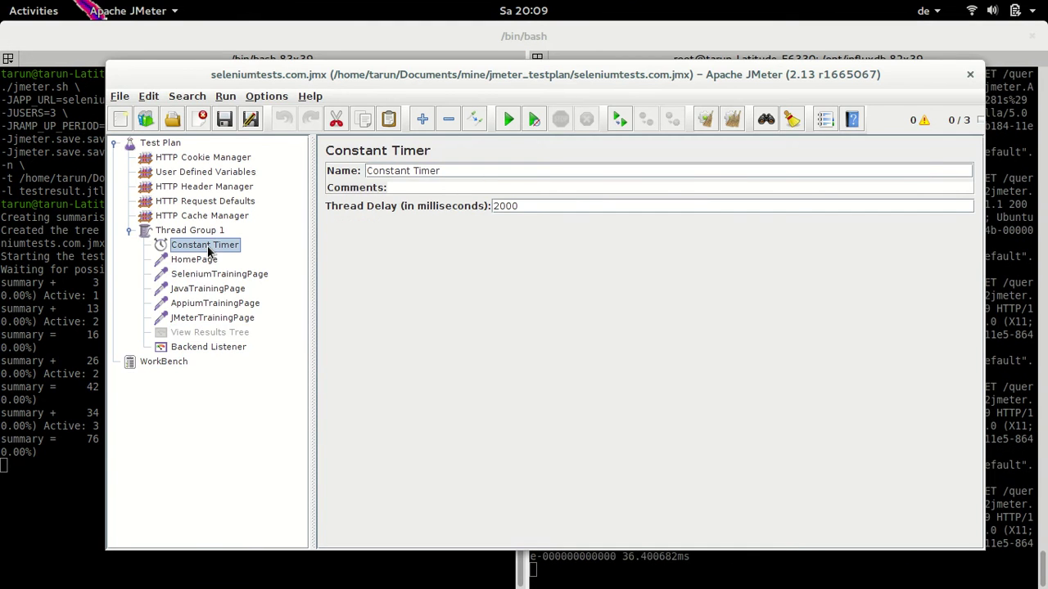
{"action": "left_click", "coordinate": [196, 261]}
{"action": "left_click", "coordinate": [196, 276]}
{"action": "left_click", "coordinate": [196, 289]}
- Switch back to Grafana, open the Home Page overview panel for editing to examine its Metrics query, and return to the dashboard
{"action": "key", "text": "alt+Tab"}
{"action": "key", "text": "alt+Tab"}
{"action": "key", "text": "alt+Tab"}
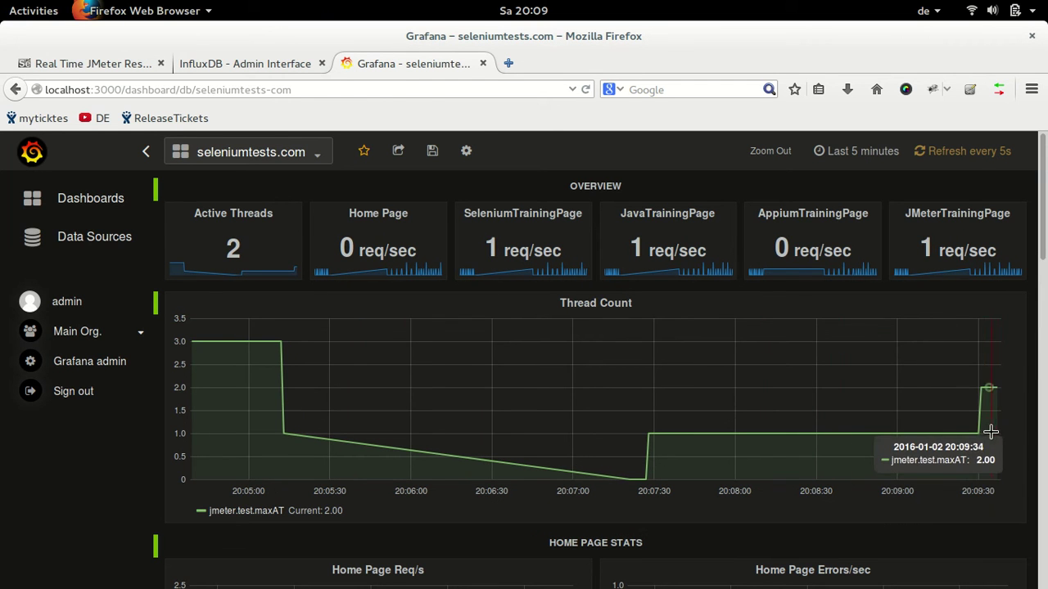
{"action": "left_click", "coordinate": [399, 215]}
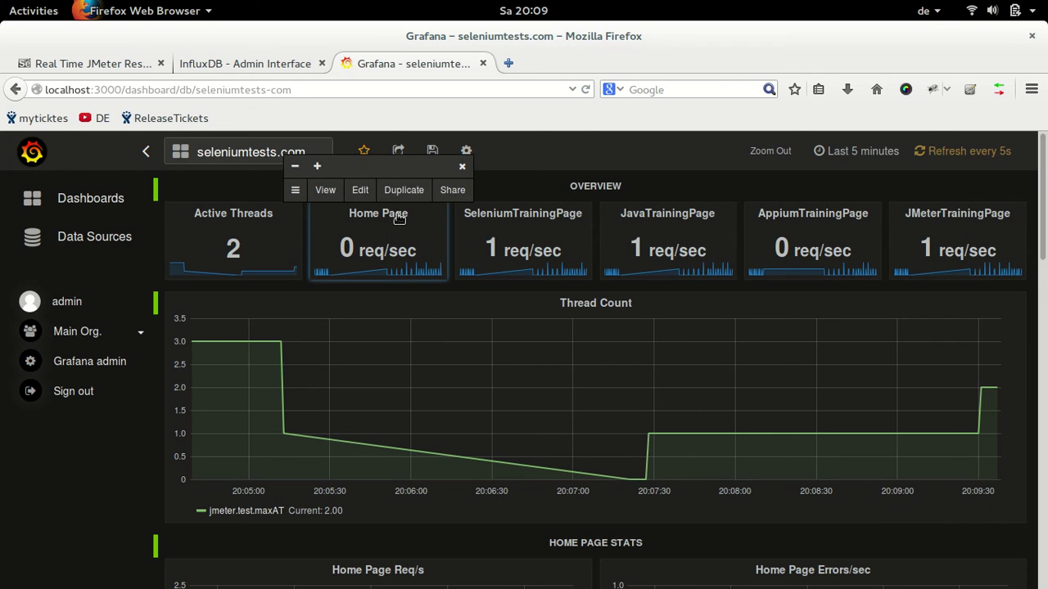
{"action": "left_click", "coordinate": [360, 192]}
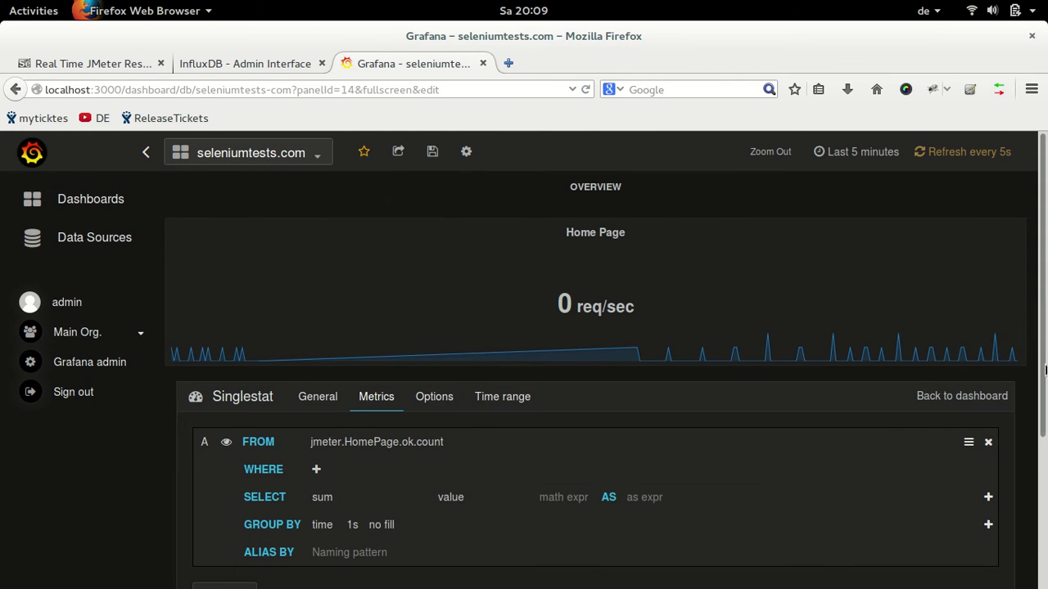
{"action": "scroll", "coordinate": [1042, 360], "scroll_direction": "down", "scroll_amount": 3}
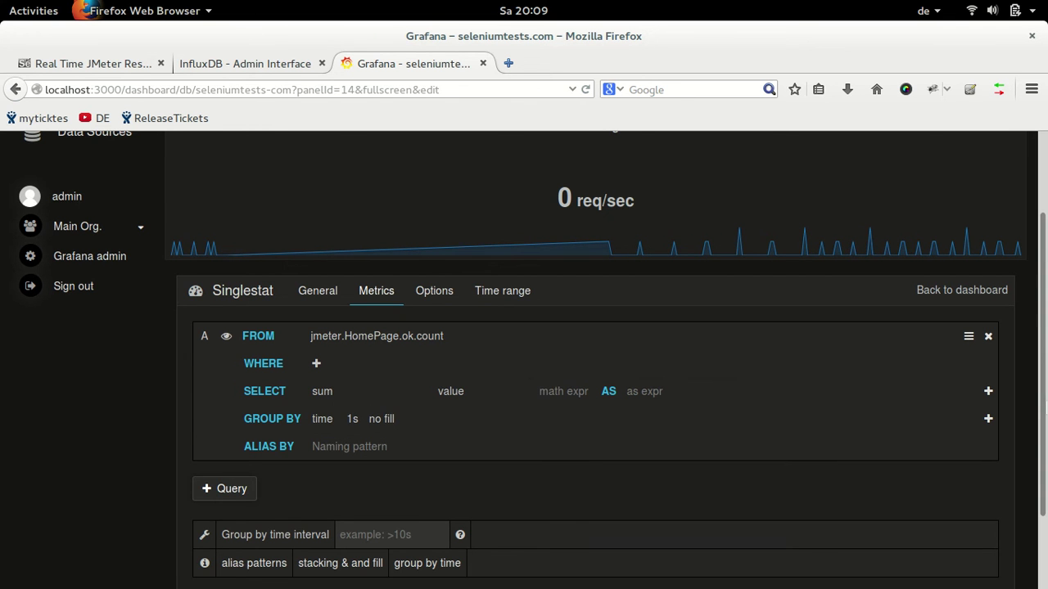
{"action": "key", "text": "Escape"}
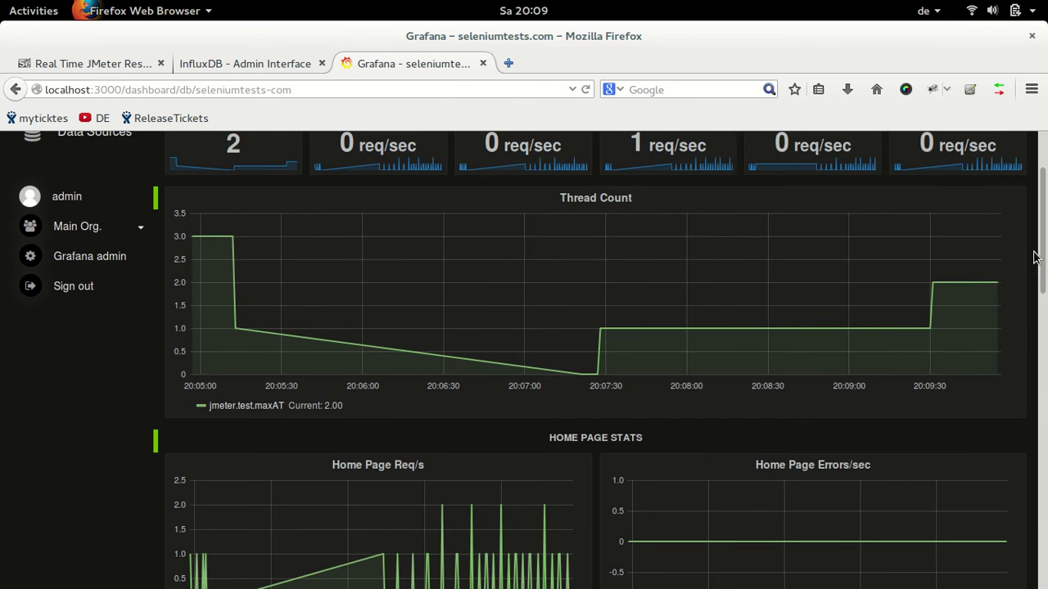
{"action": "scroll", "coordinate": [1034, 258], "scroll_direction": "up", "scroll_amount": 3}
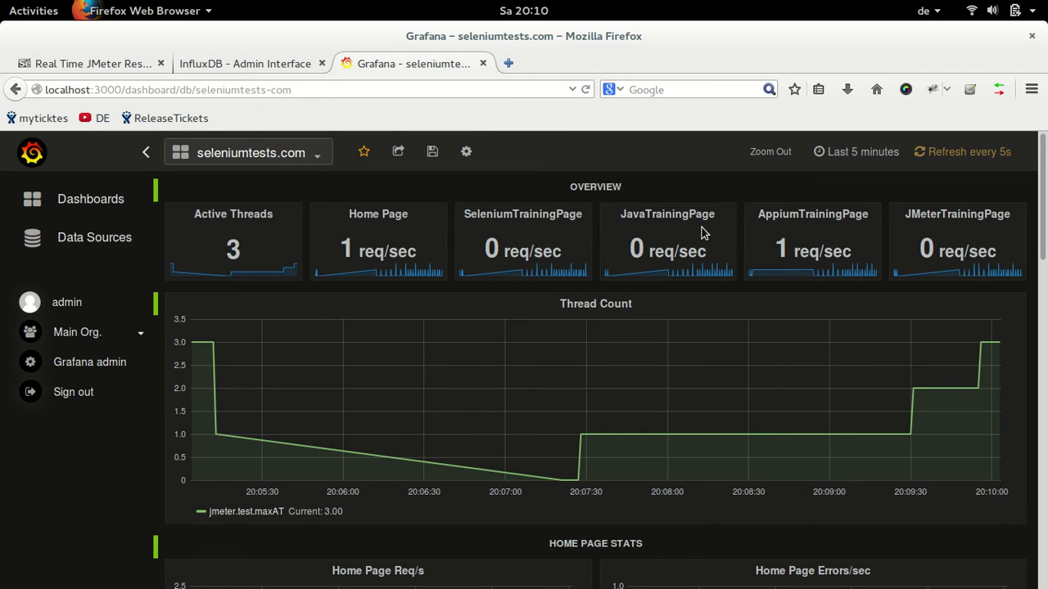
- Examine the Metrics query of the AppiumTrainingPage overview panel in Grafana, and check the running test summary in the terminal
{"action": "left_click", "coordinate": [819, 214]}
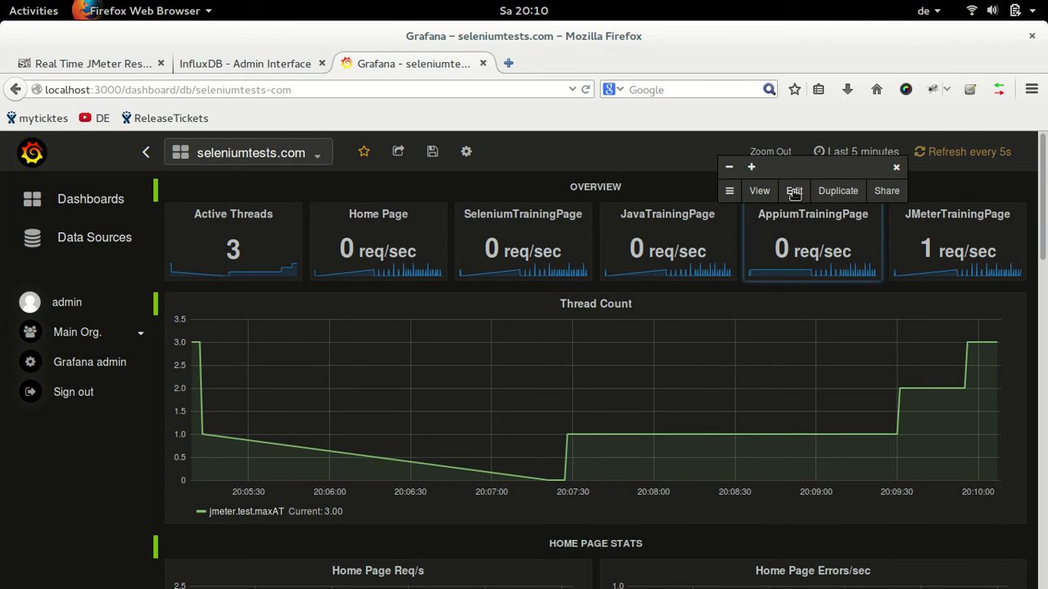
{"action": "left_click", "coordinate": [794, 191]}
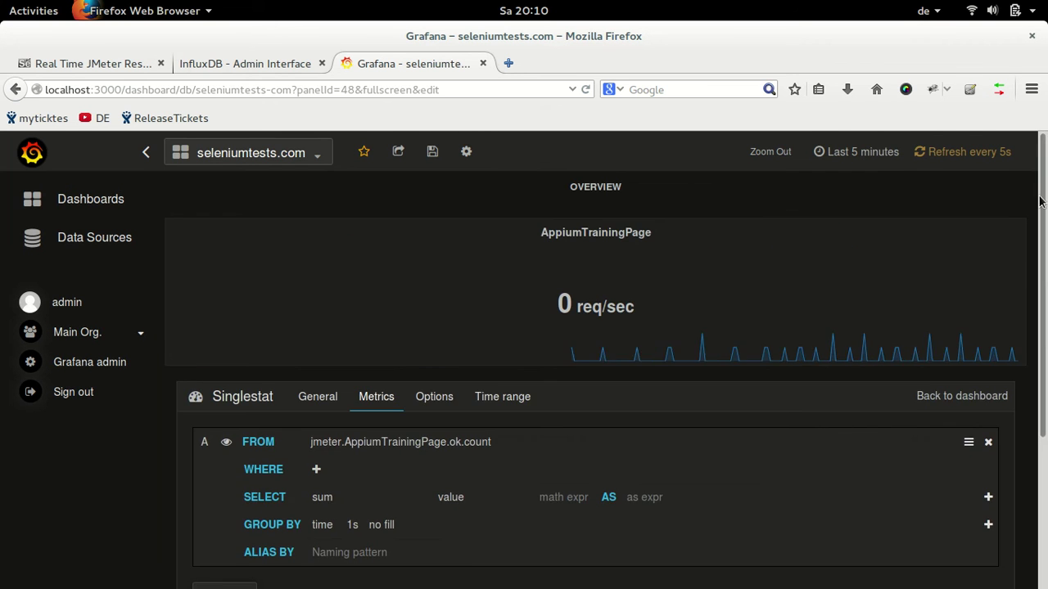
{"action": "left_click_drag", "start_coordinate": [1040, 202], "coordinate": [1043, 236]}
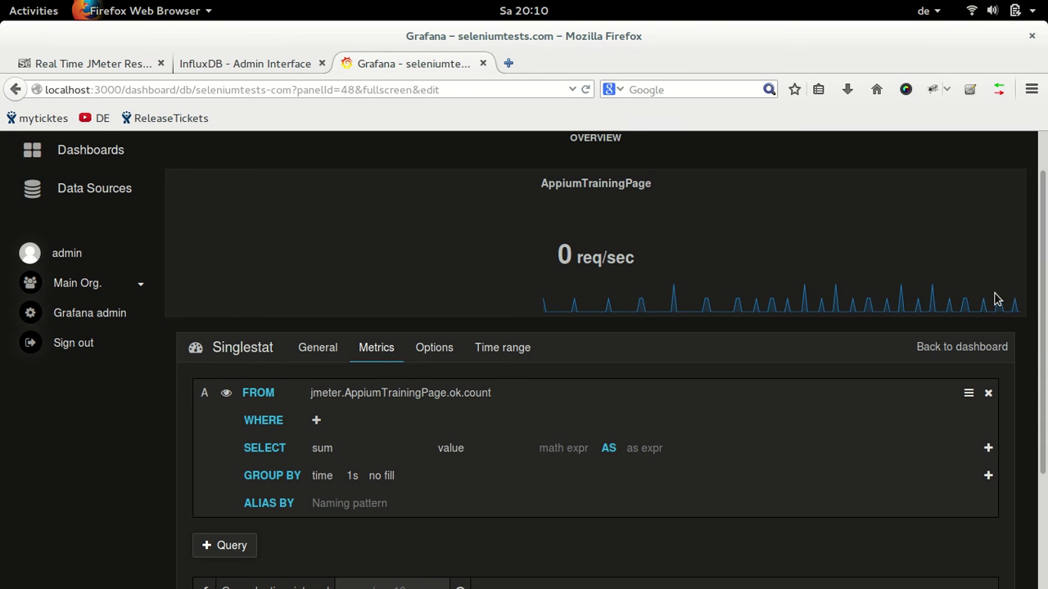
{"action": "key", "text": "Escape"}
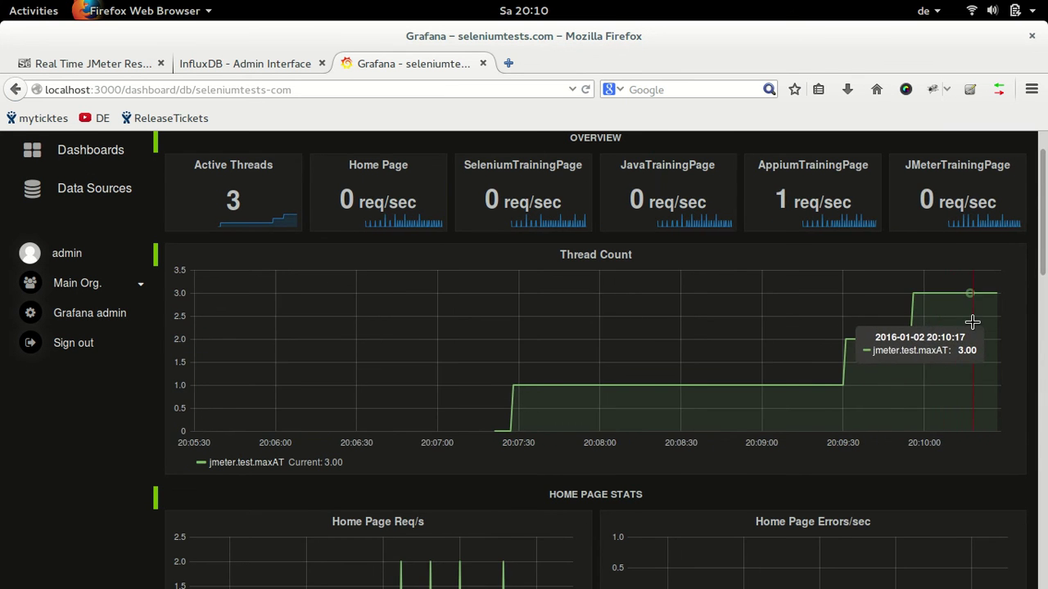
{"action": "key", "text": "alt+Tab"}
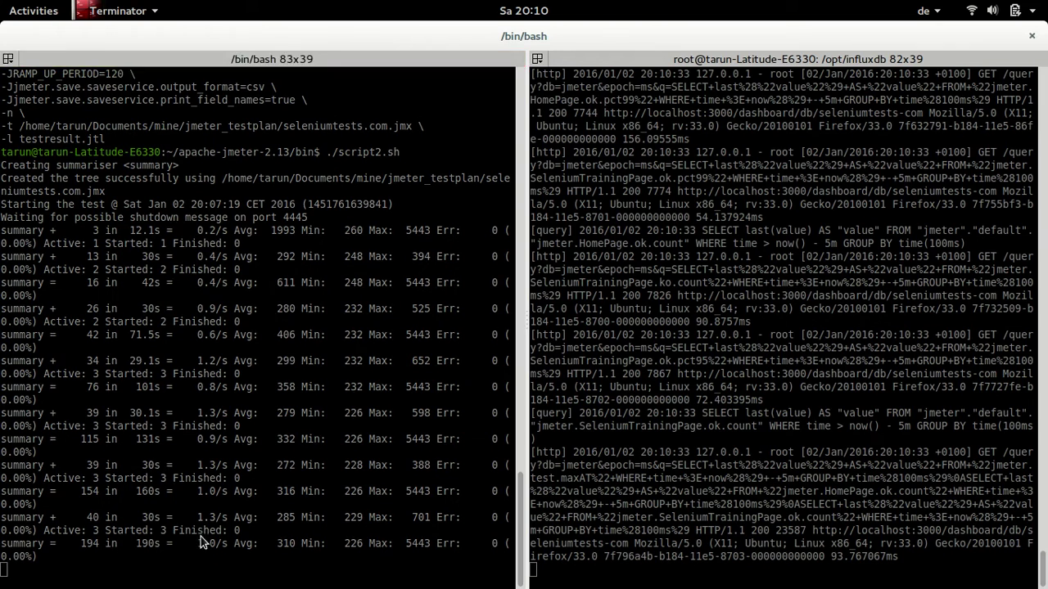
{"action": "key", "text": "alt+Tab"}
- Open the Thread Count graph in Grafana for editing, examine its Metrics query, and return to the dashboard
{"action": "mouse_move", "coordinate": [1044, 275]}
{"action": "left_mouse_down"}
{"action": "mouse_move", "coordinate": [1044, 337]}
{"action": "mouse_move", "coordinate": [1045, 292]}
{"action": "left_mouse_up"}
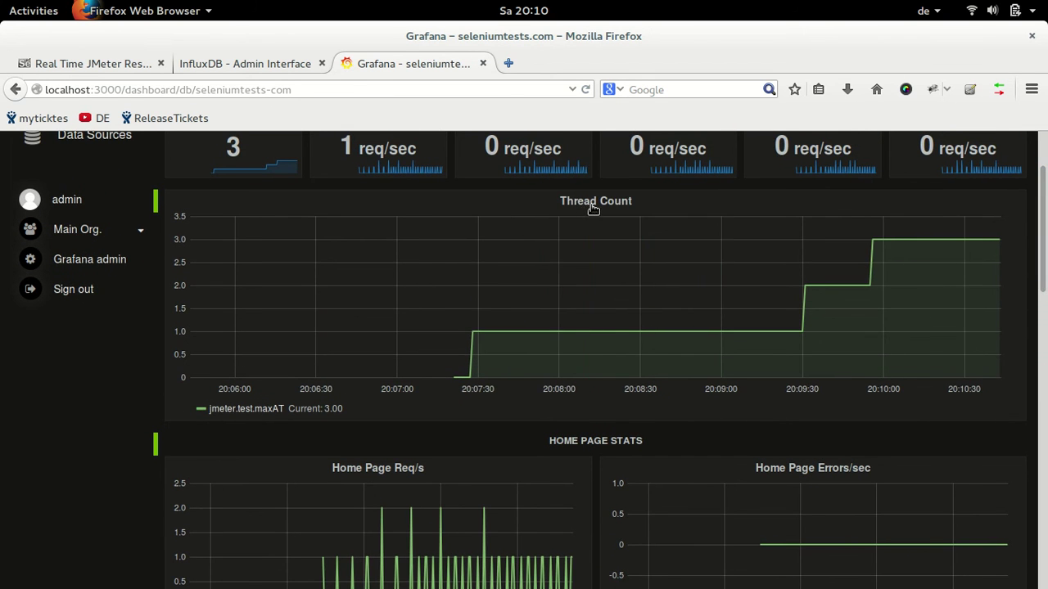
{"action": "left_click", "coordinate": [592, 206]}
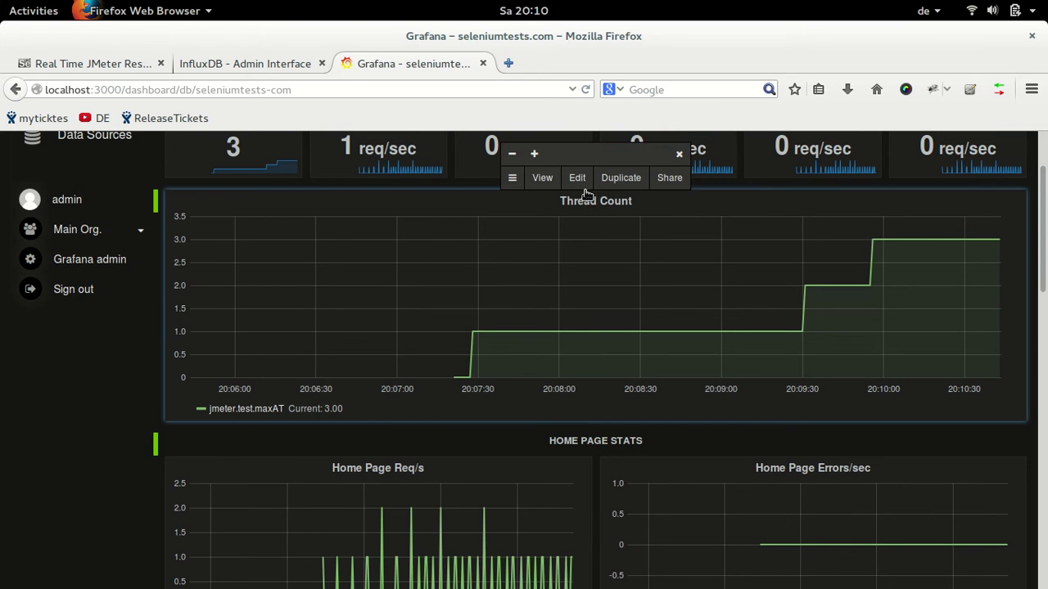
{"action": "left_click", "coordinate": [576, 179]}
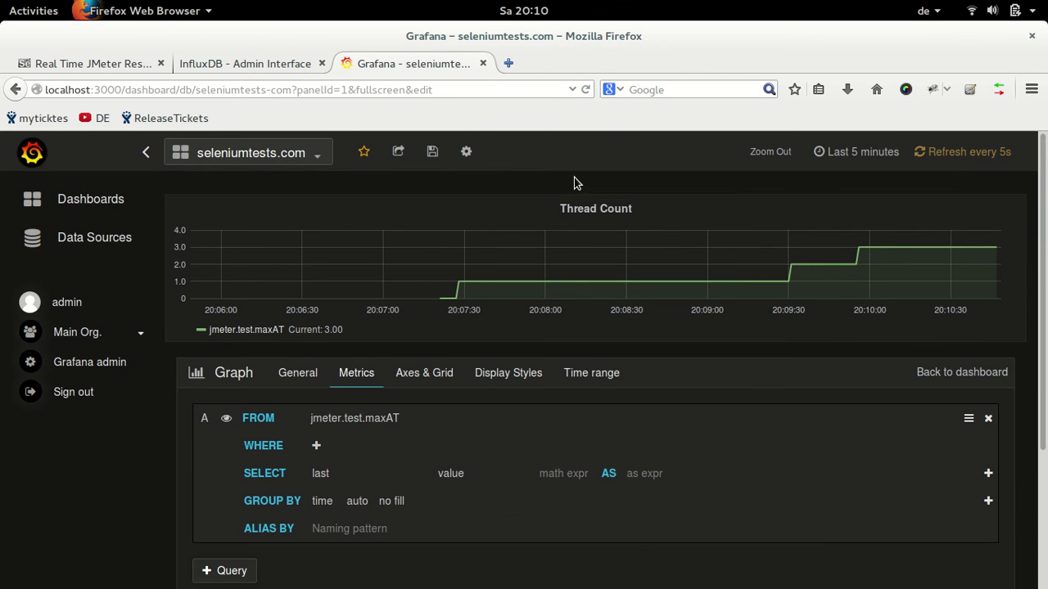
{"action": "scroll", "coordinate": [713, 287], "scroll_direction": "down", "scroll_amount": 2}
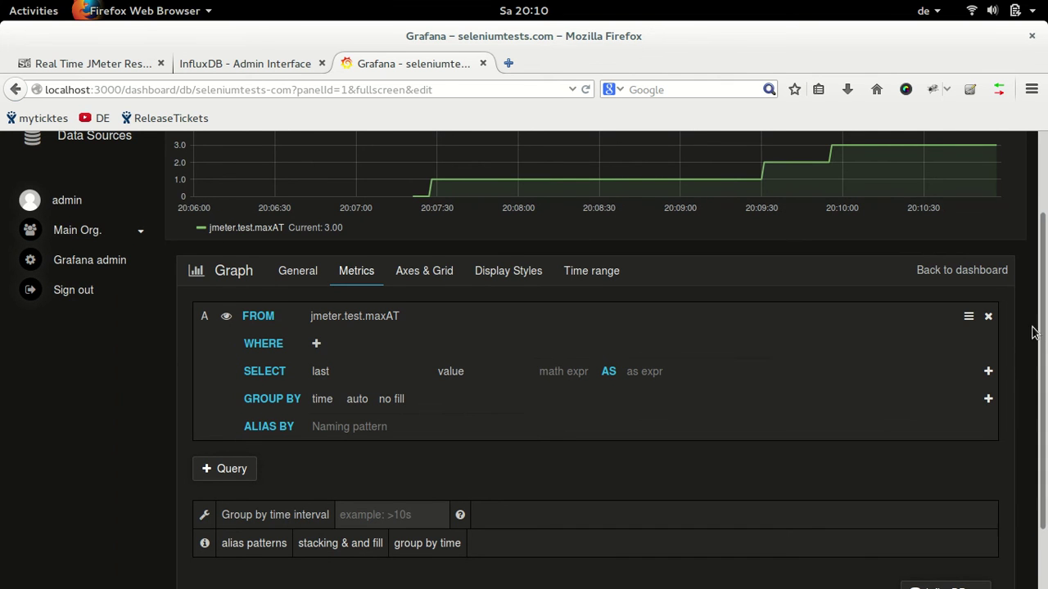
{"action": "scroll", "coordinate": [1041, 334], "scroll_direction": "up", "scroll_amount": 3}
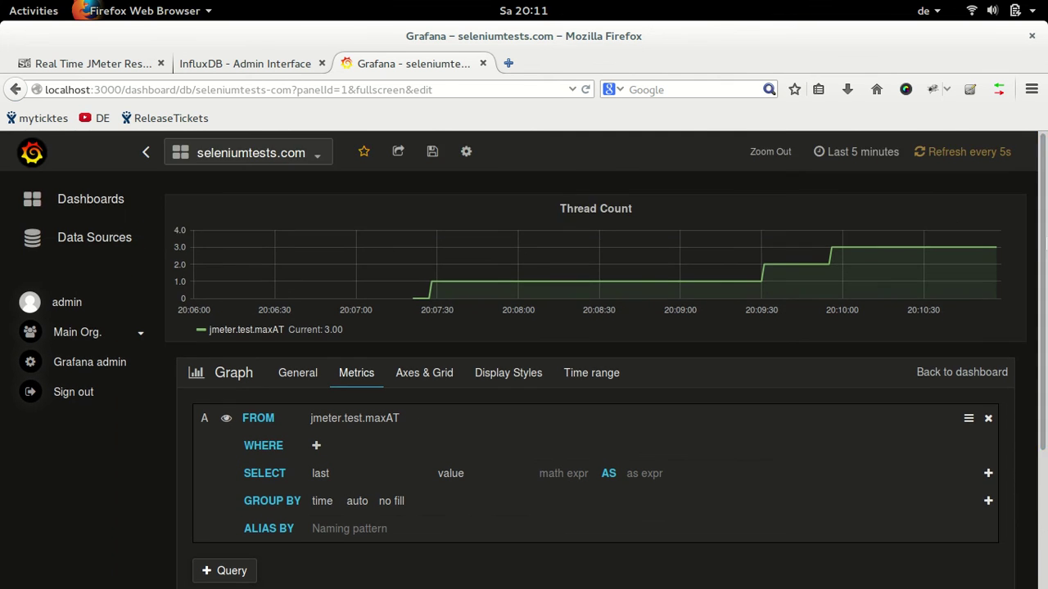
{"action": "key", "text": "Escape"}
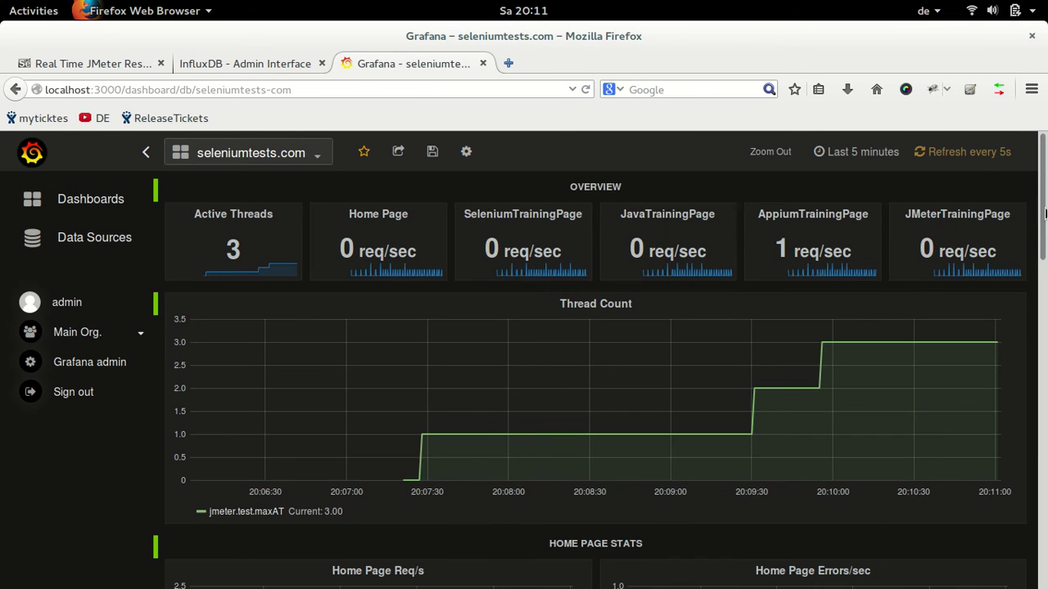
- Open the Home Page Req/s graph under Home Page Stats for editing, examine its Metrics query, and return to the dashboard
{"action": "left_click_drag", "start_coordinate": [1043, 211], "coordinate": [1043, 324]}
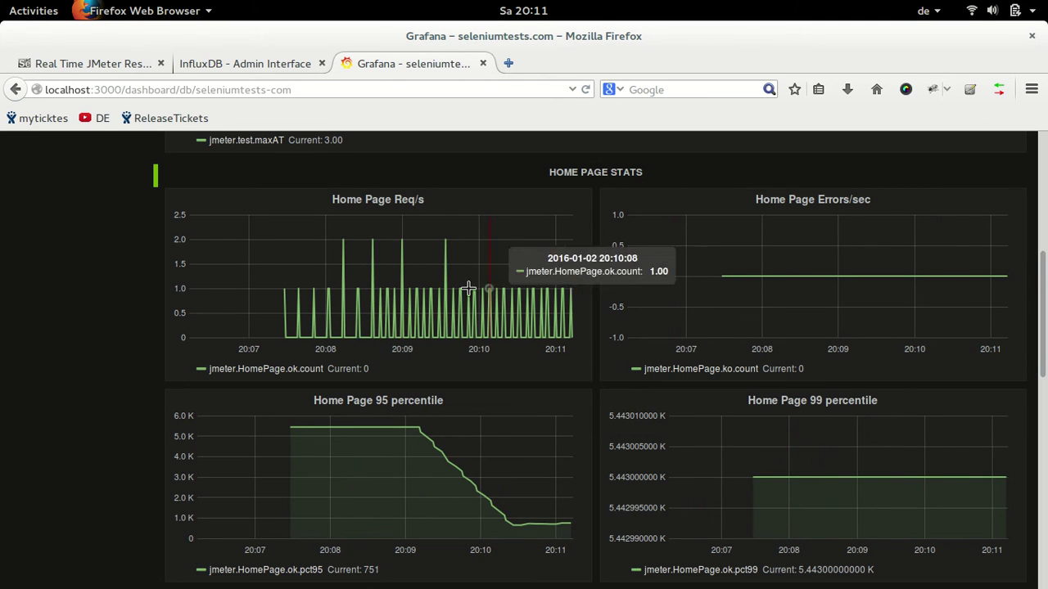
{"action": "left_click", "coordinate": [392, 204]}
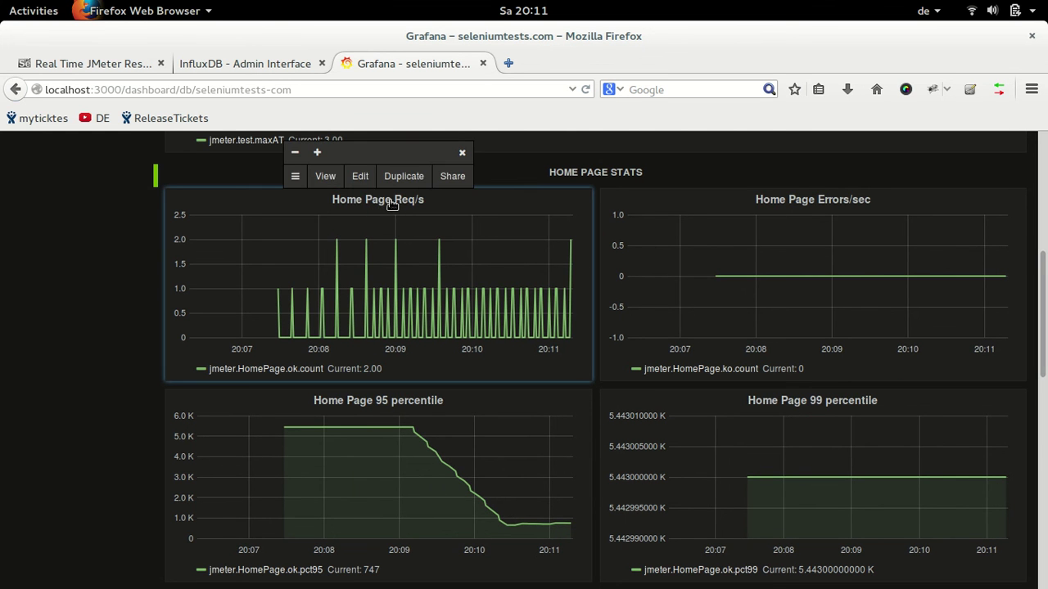
{"action": "left_click", "coordinate": [361, 177]}
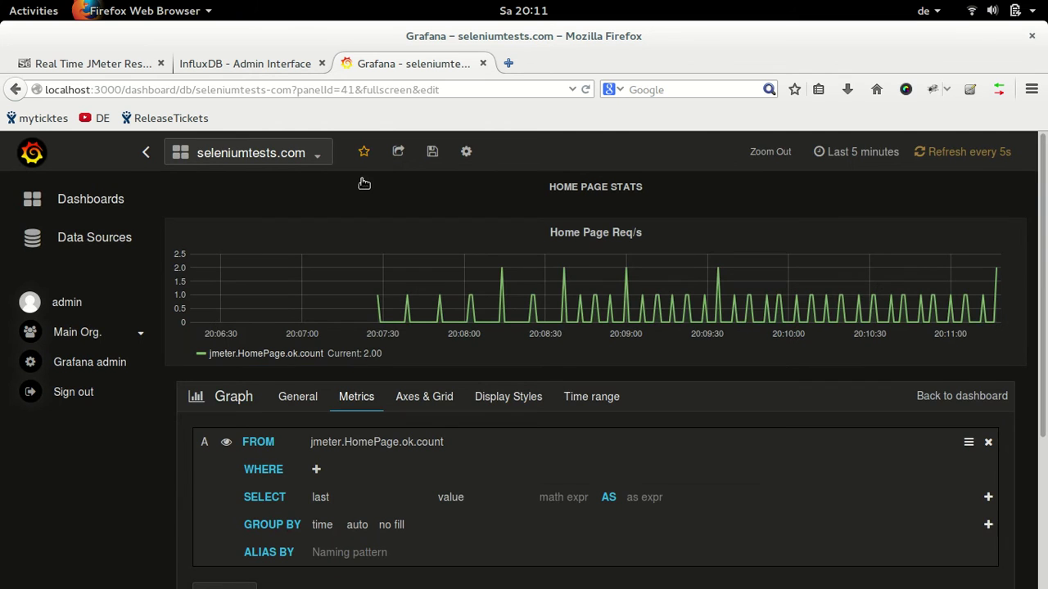
{"action": "scroll", "coordinate": [1045, 236], "scroll_direction": "down", "scroll_amount": 2}
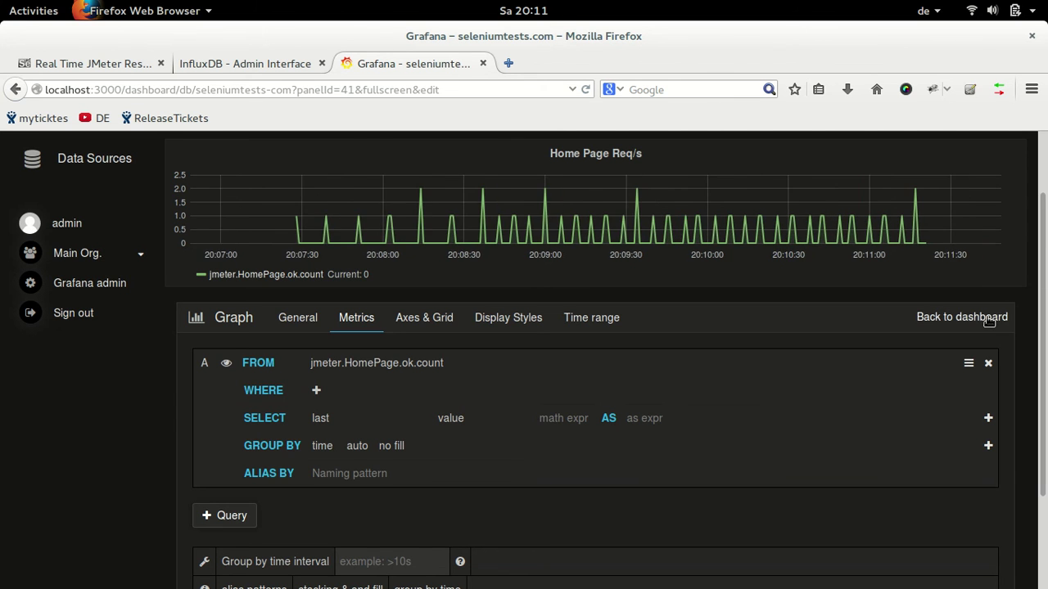
{"action": "left_click", "coordinate": [961, 317]}
- Open the Home Page Errors/sec graph for editing, examine its Metrics query, and return to the dashboard
{"action": "scroll", "coordinate": [1045, 305], "scroll_direction": "down", "scroll_amount": 5}
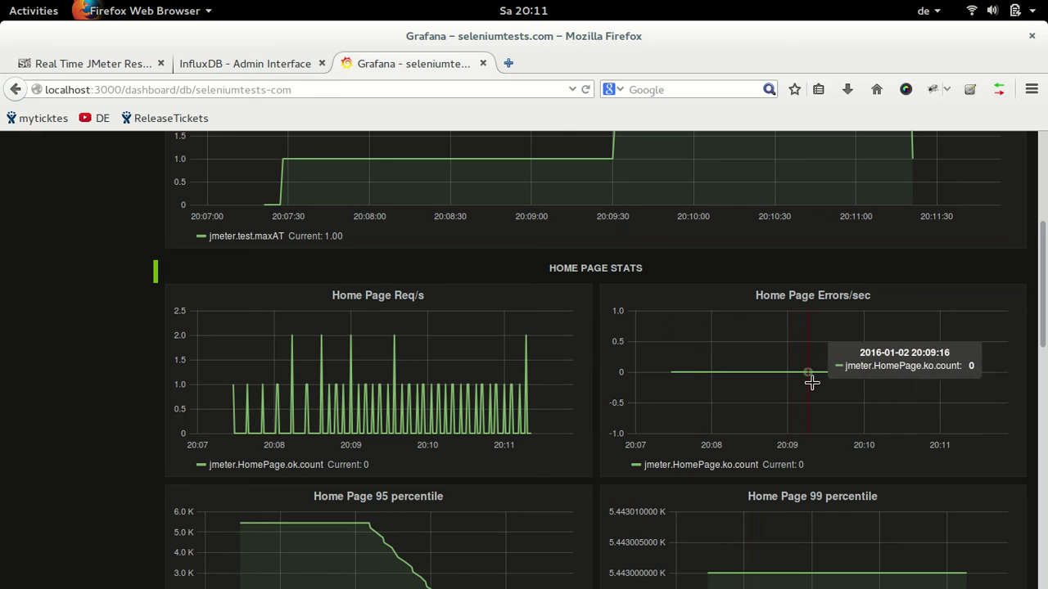
{"action": "left_click", "coordinate": [817, 298]}
{"action": "left_click", "coordinate": [808, 274]}
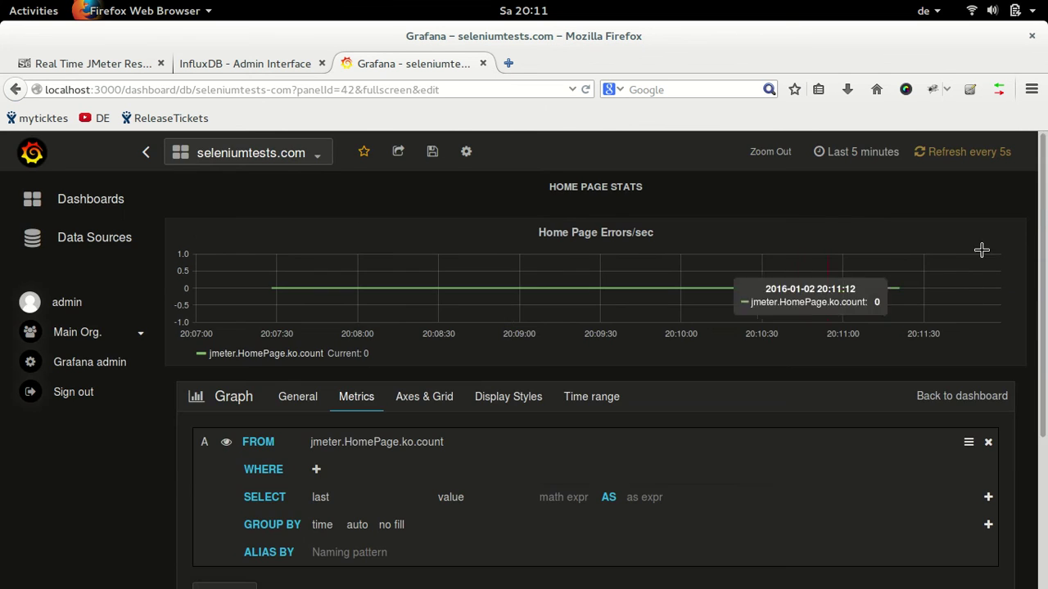
{"action": "scroll", "coordinate": [1043, 270], "scroll_direction": "down", "scroll_amount": 3}
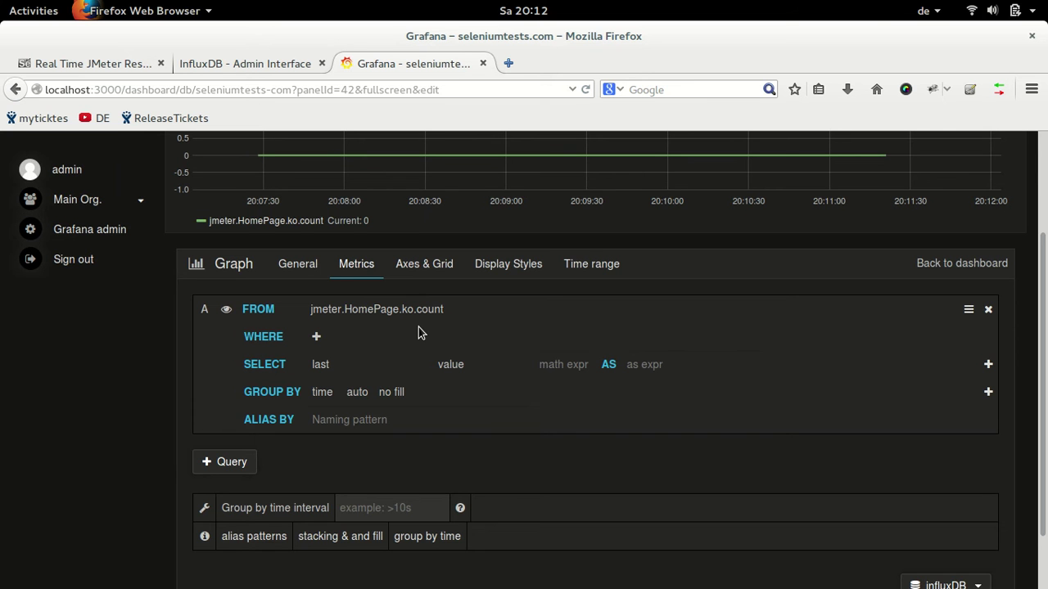
{"action": "scroll", "coordinate": [1043, 311], "scroll_direction": "up", "scroll_amount": 2}
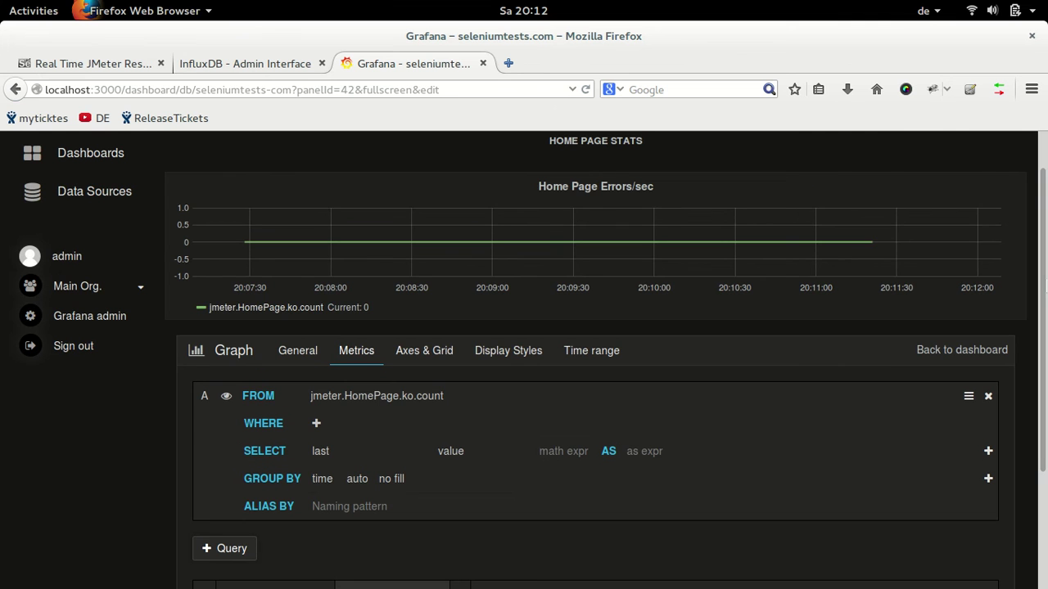
{"action": "key", "text": "Escape"}
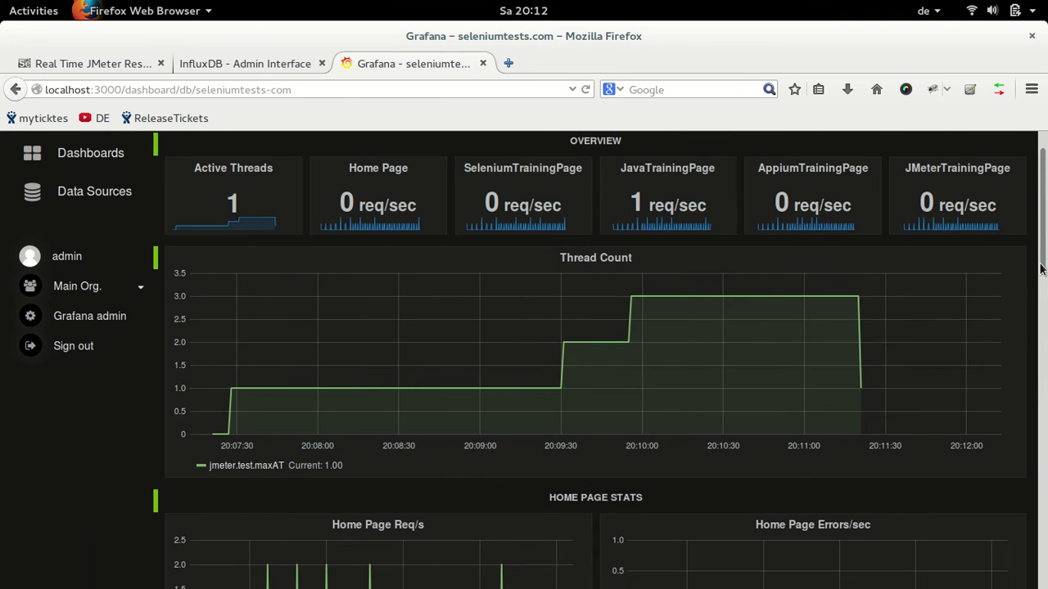
- Examine the Metrics query of the Home Page 95 percentile graph, and switch to the terminal to check the JMeter test summary
{"action": "left_click_drag", "start_coordinate": [1043, 259], "coordinate": [1044, 418]}
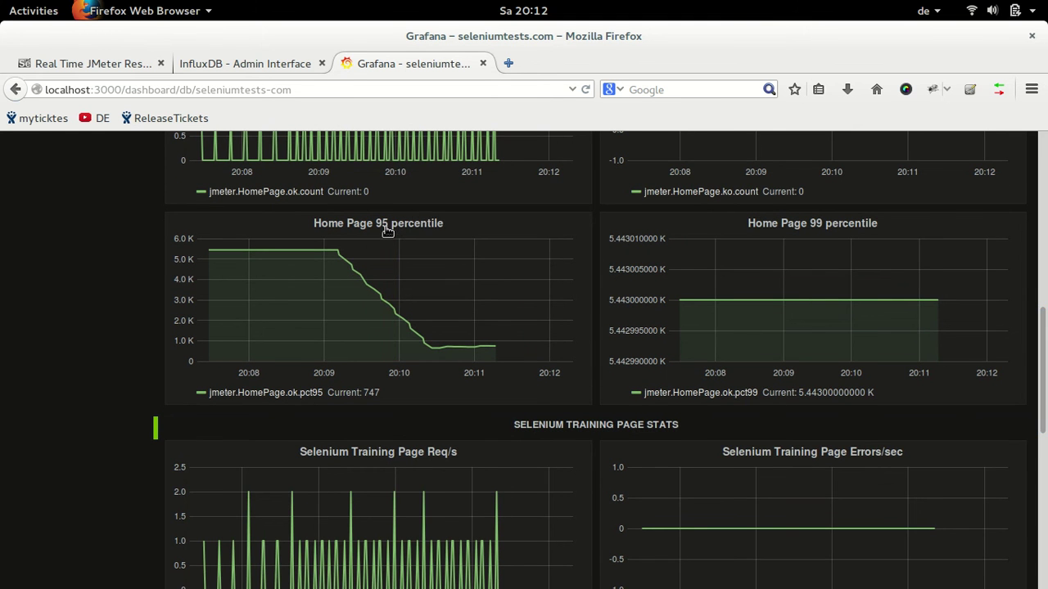
{"action": "left_click", "coordinate": [386, 232]}
{"action": "left_click", "coordinate": [361, 201]}
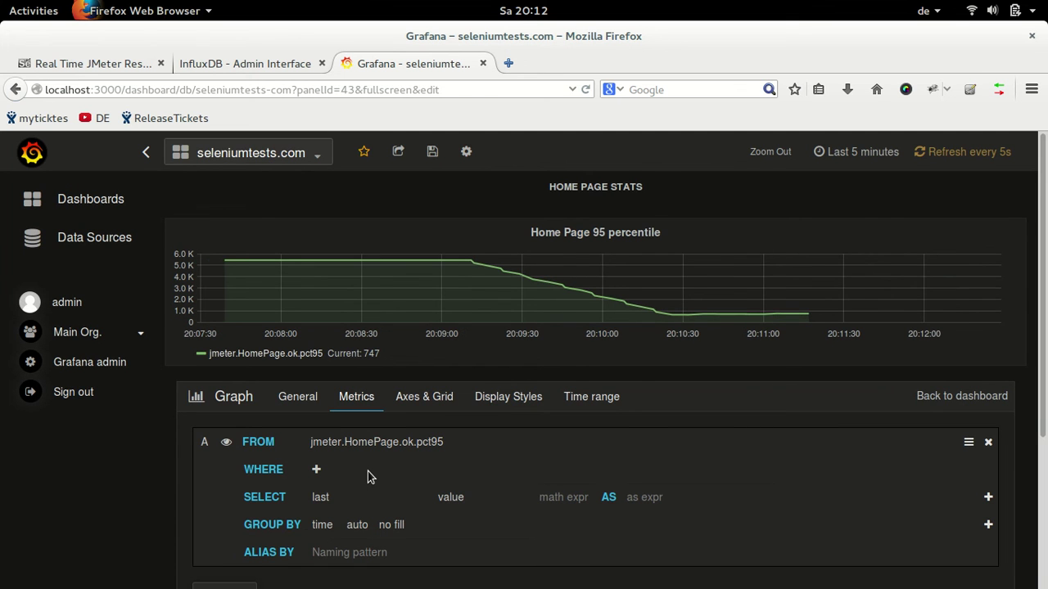
{"action": "key", "text": "Escape"}
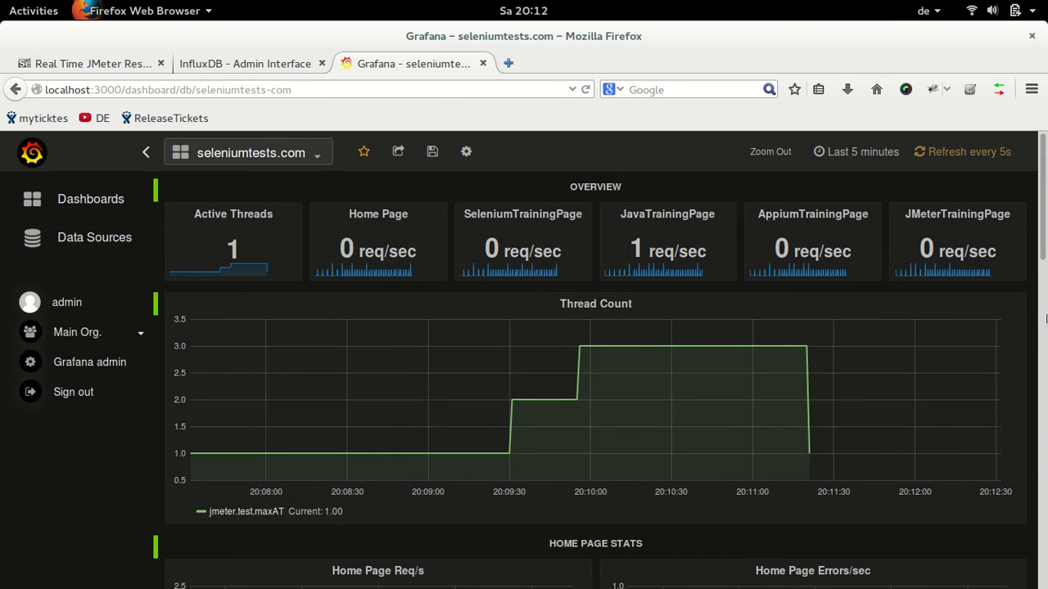
{"action": "key", "text": "alt+Tab"}
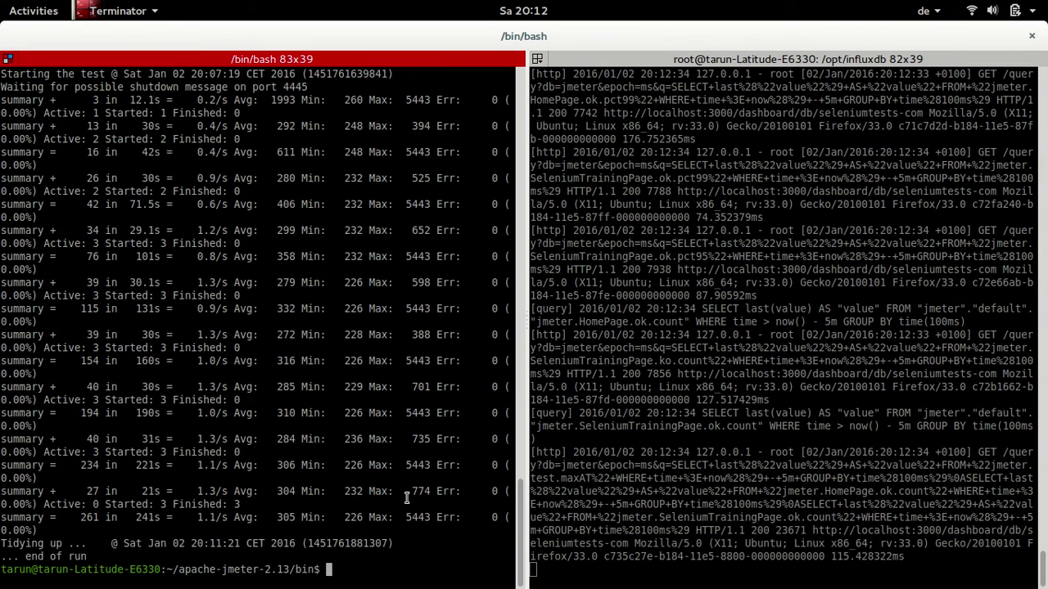
- Return to the Grafana dashboard in Firefox and review the graphs from Thread Count through Threads vs Transactions
{"action": "key", "text": "alt+Tab"}
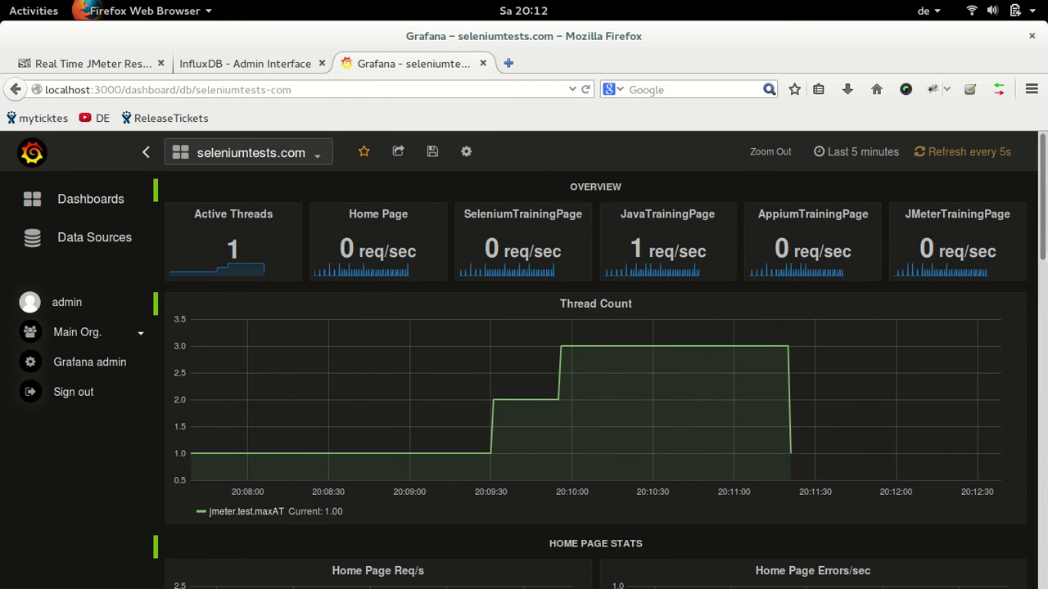
{"action": "left_click_drag", "start_coordinate": [1042, 251], "coordinate": [1040, 351]}
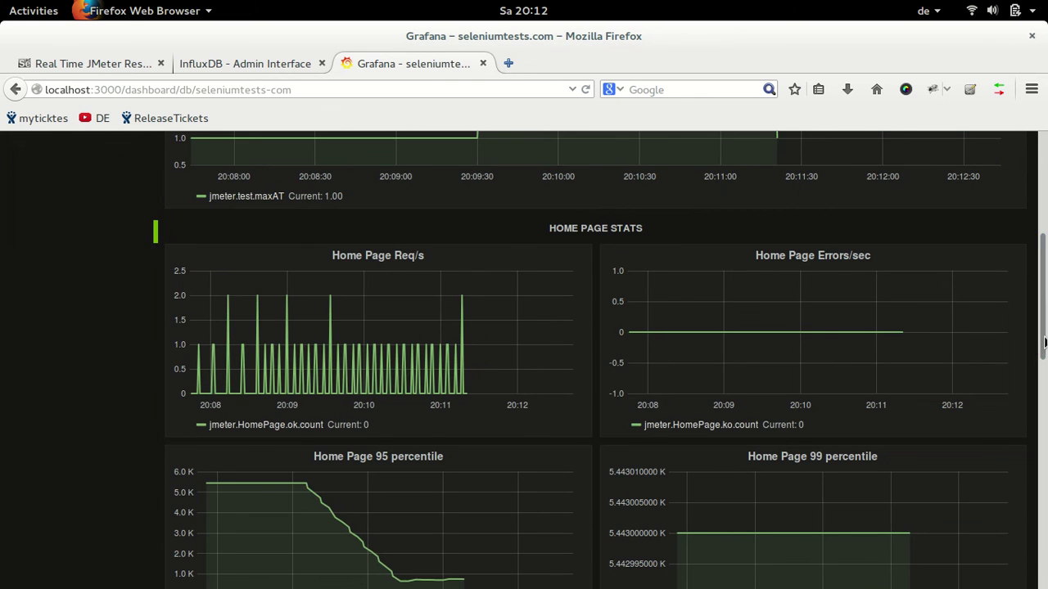
{"action": "scroll", "coordinate": [1040, 351], "scroll_direction": "down", "scroll_amount": 5}
{"action": "left_click_drag", "start_coordinate": [1040, 398], "coordinate": [1042, 465]}
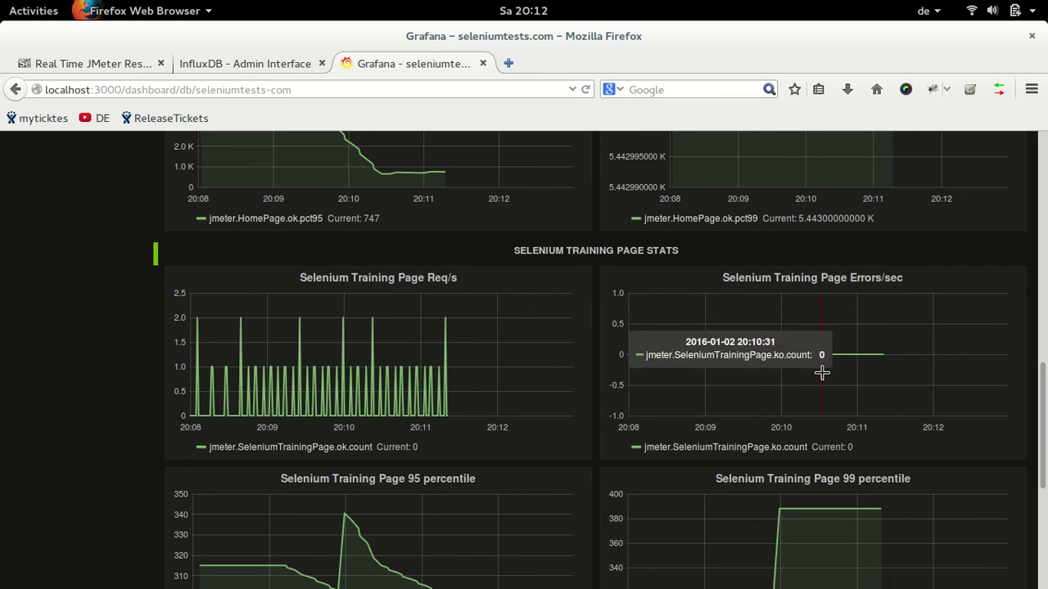
{"action": "left_click_drag", "start_coordinate": [1043, 396], "coordinate": [1043, 463]}
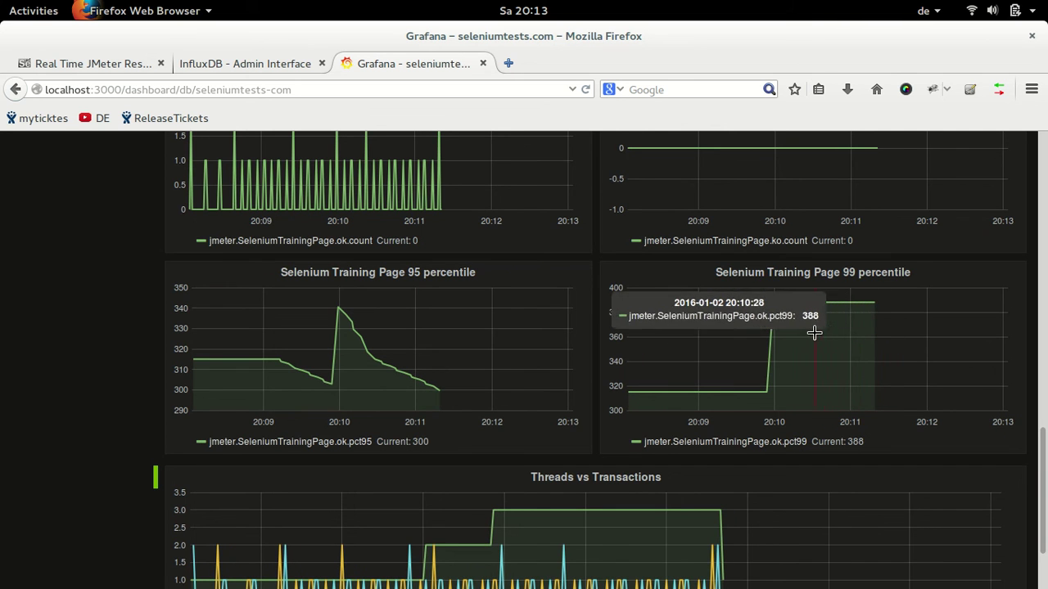
{"action": "left_click_drag", "start_coordinate": [1044, 460], "coordinate": [1043, 525]}
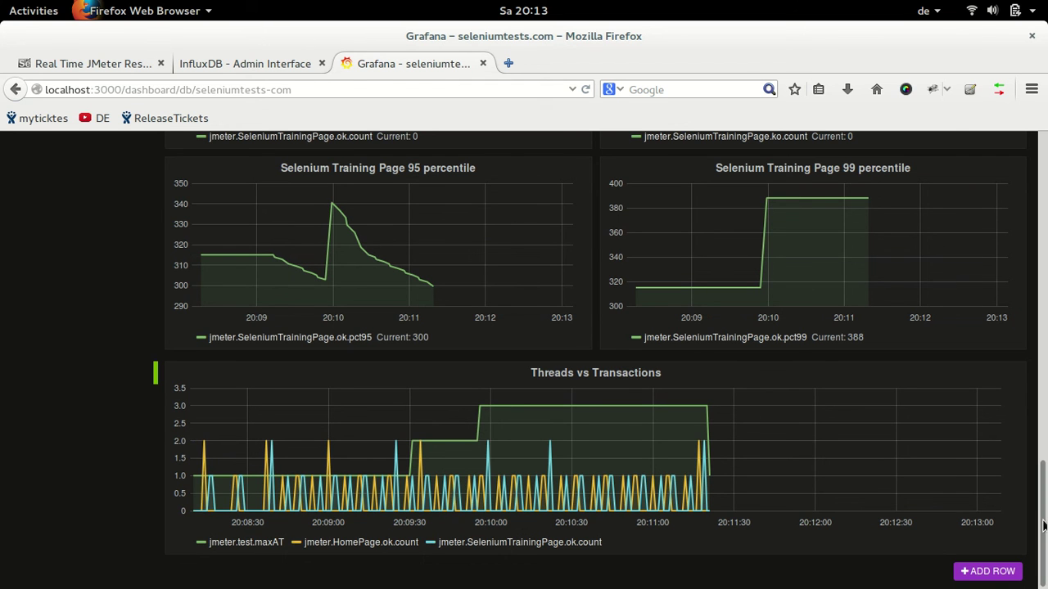
- Open the Threads vs Transactions graph for editing, and add a fourth metrics query, removing it again
{"action": "left_click", "coordinate": [626, 375]}
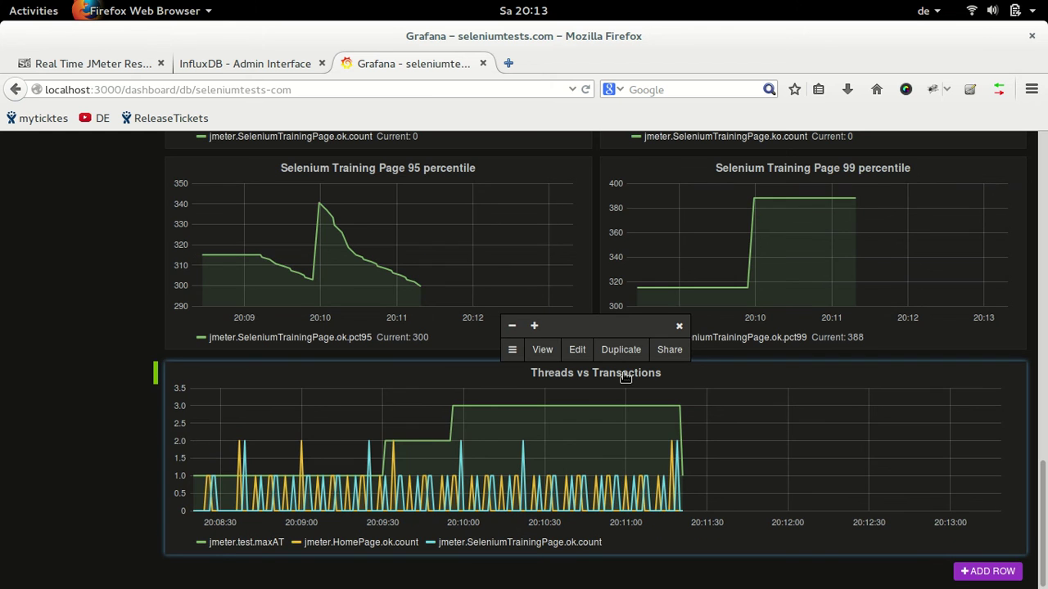
{"action": "left_click", "coordinate": [580, 350]}
{"action": "left_click_drag", "start_coordinate": [1046, 338], "coordinate": [1046, 532]}
{"action": "scroll", "coordinate": [585, 494], "scroll_direction": "down", "scroll_amount": 2}
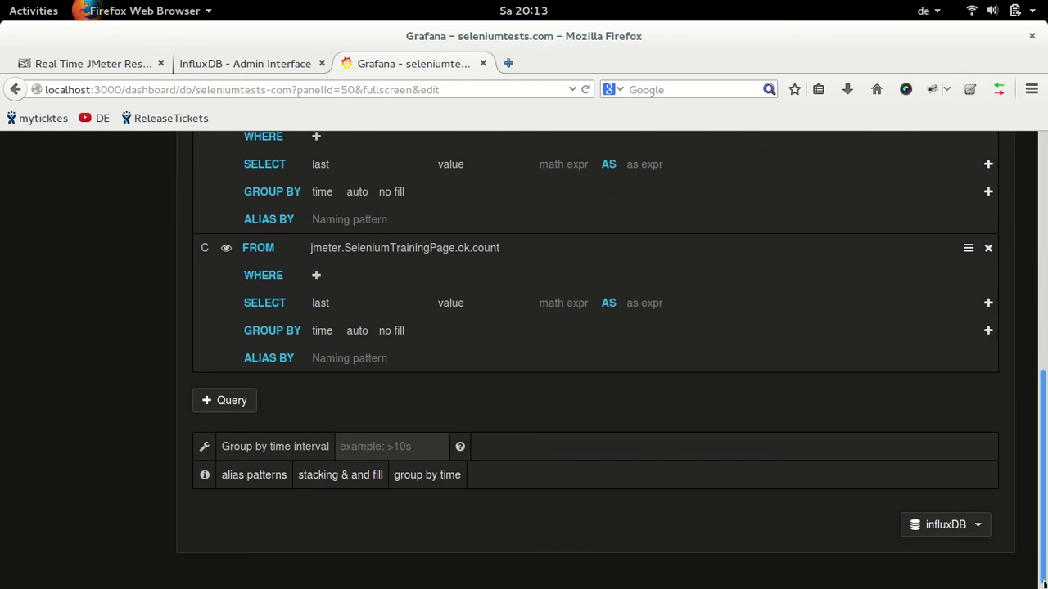
{"action": "left_click", "coordinate": [227, 401]}
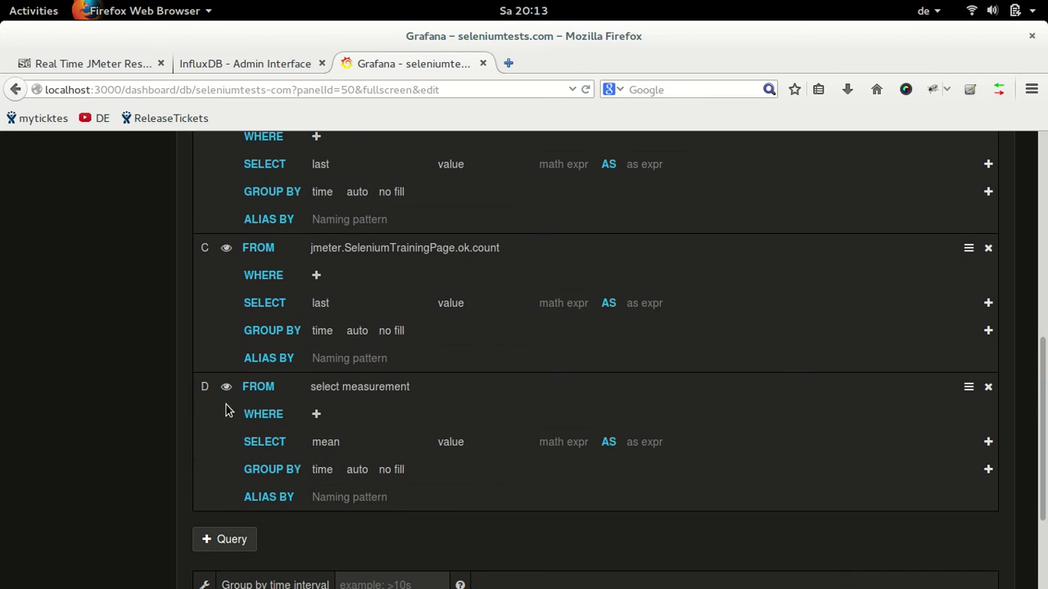
{"action": "left_click", "coordinate": [991, 392]}
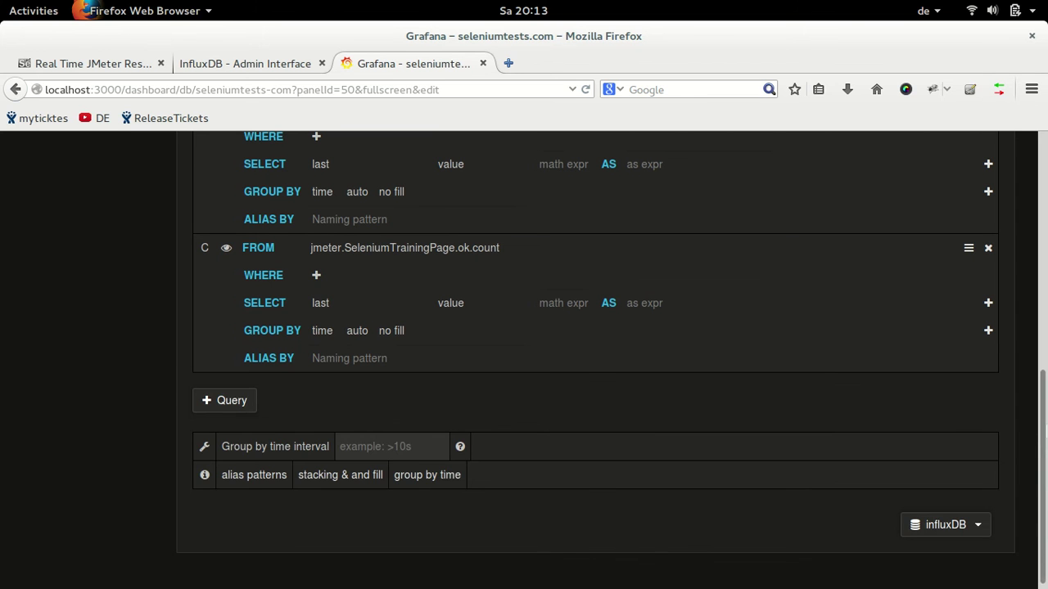
{"action": "left_click_drag", "start_coordinate": [1045, 429], "coordinate": [1042, 238]}
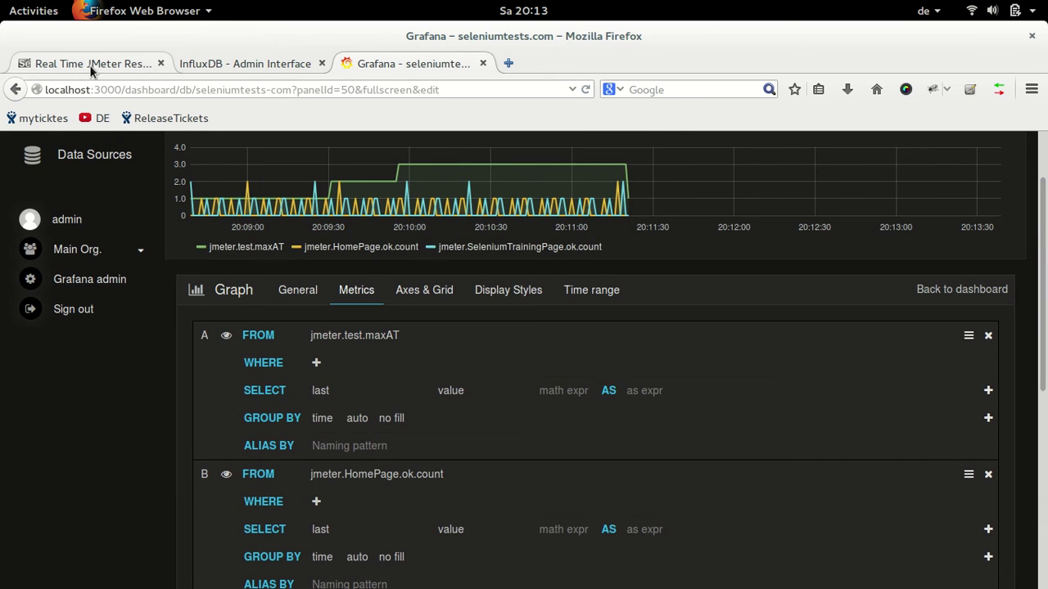
- Glance at the JMeter tutorial page, examine the three Threads vs Transactions queries in Grafana, and return to the dashboard
{"action": "left_click", "coordinate": [92, 65]}
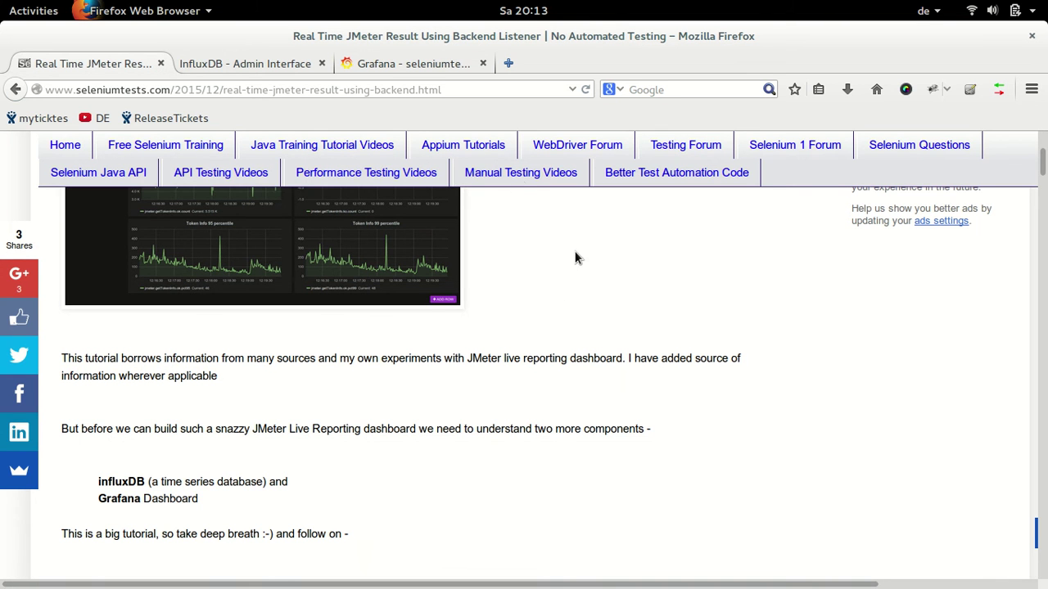
{"action": "left_click", "coordinate": [391, 64]}
{"action": "mouse_move", "coordinate": [1042, 366]}
{"action": "left_mouse_down"}
{"action": "mouse_move", "coordinate": [1040, 320]}
{"action": "mouse_move", "coordinate": [1042, 379]}
{"action": "left_mouse_up"}
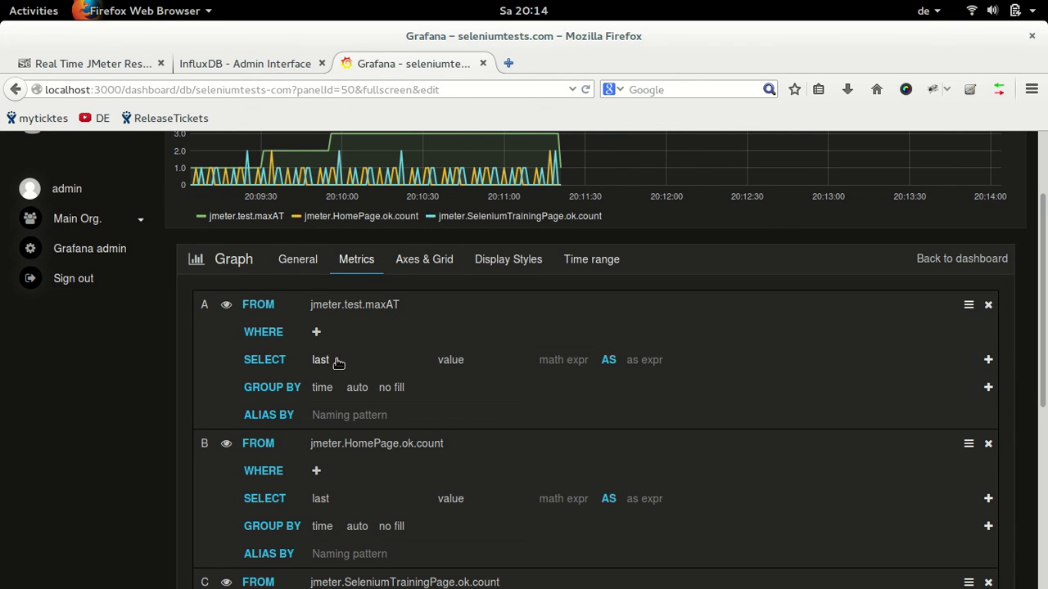
{"action": "left_click_drag", "start_coordinate": [1043, 339], "coordinate": [1044, 410]}
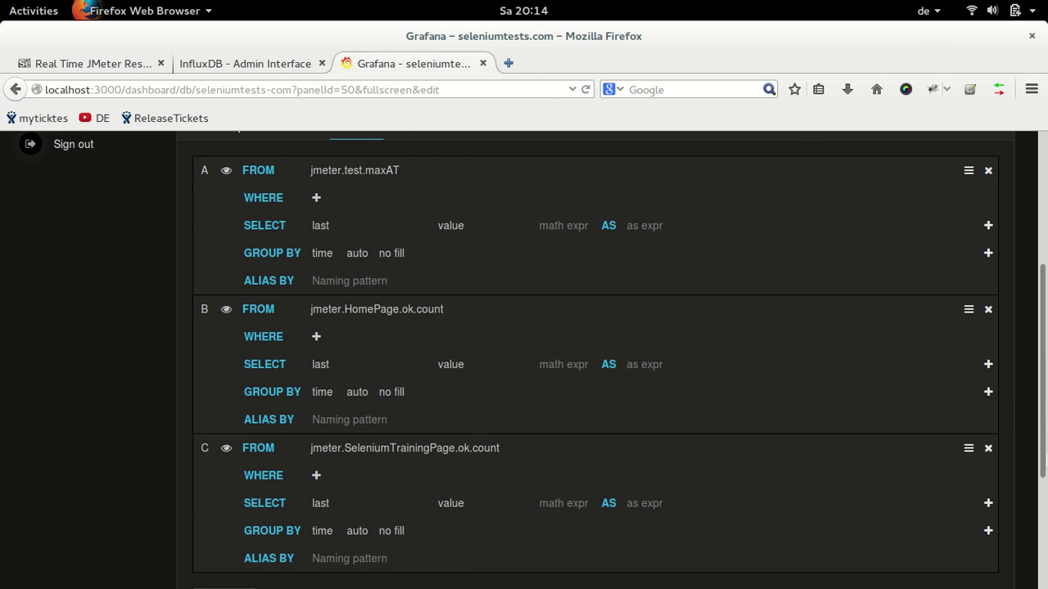
{"action": "mouse_move", "coordinate": [1044, 450]}
{"action": "left_mouse_down"}
{"action": "mouse_move", "coordinate": [1044, 486]}
{"action": "mouse_move", "coordinate": [1044, 459]}
{"action": "left_mouse_up"}
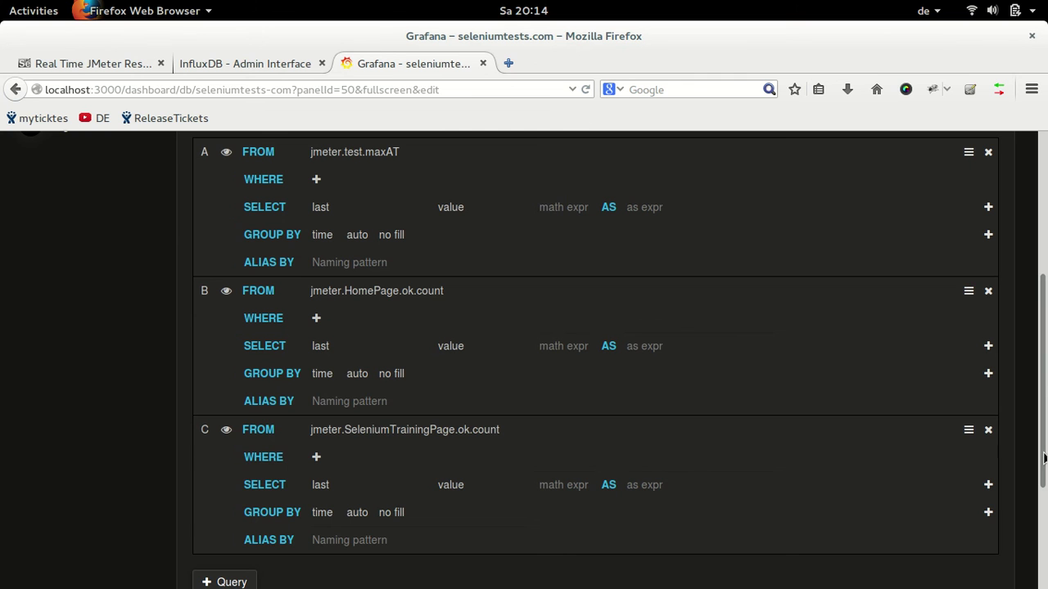
{"action": "left_click_drag", "start_coordinate": [1044, 459], "coordinate": [1044, 352]}
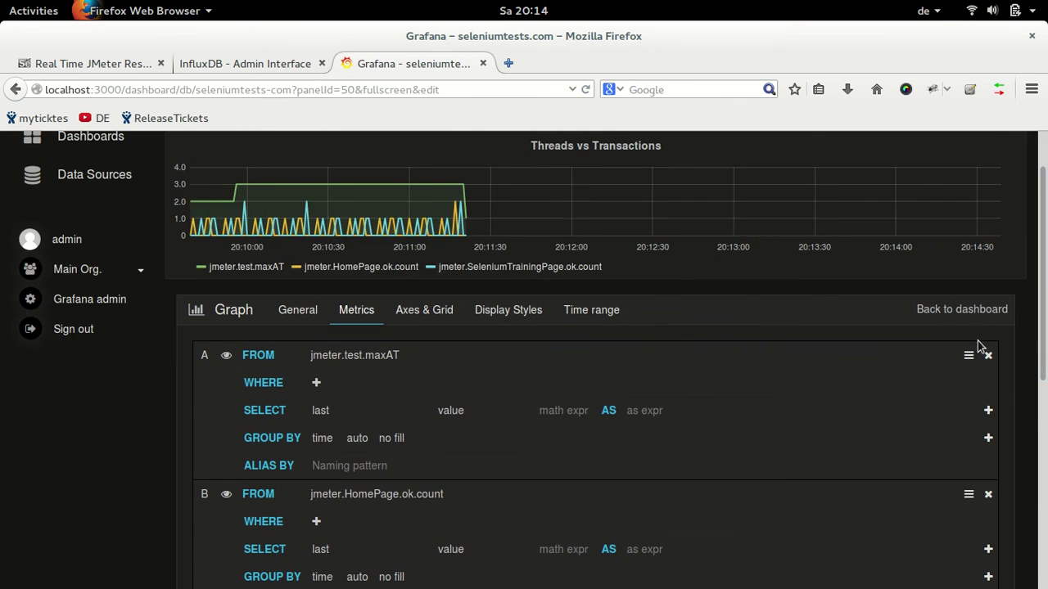
{"action": "left_click", "coordinate": [980, 311]}
- Set the dashboard's time range to Last 15 minutes
{"action": "left_click_drag", "start_coordinate": [1044, 277], "coordinate": [1044, 568]}
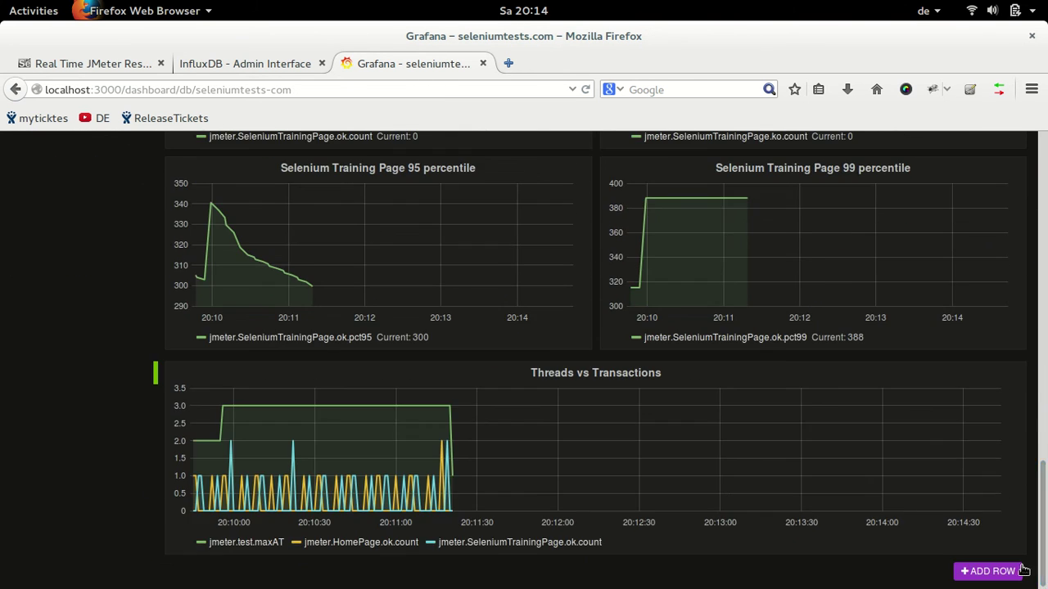
{"action": "left_click_drag", "start_coordinate": [1043, 530], "coordinate": [1041, 158]}
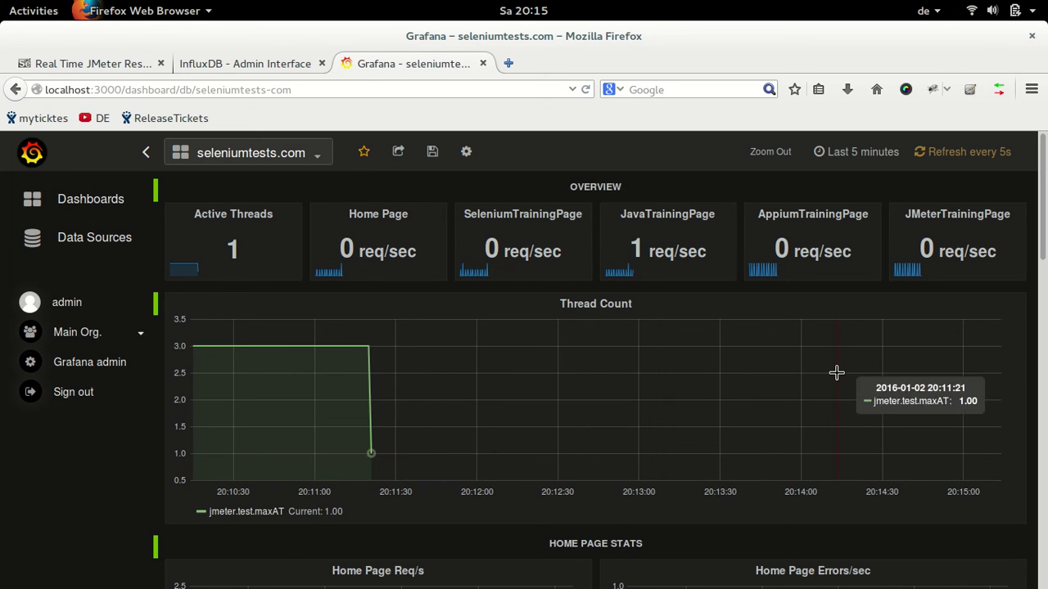
{"action": "left_click", "coordinate": [852, 156]}
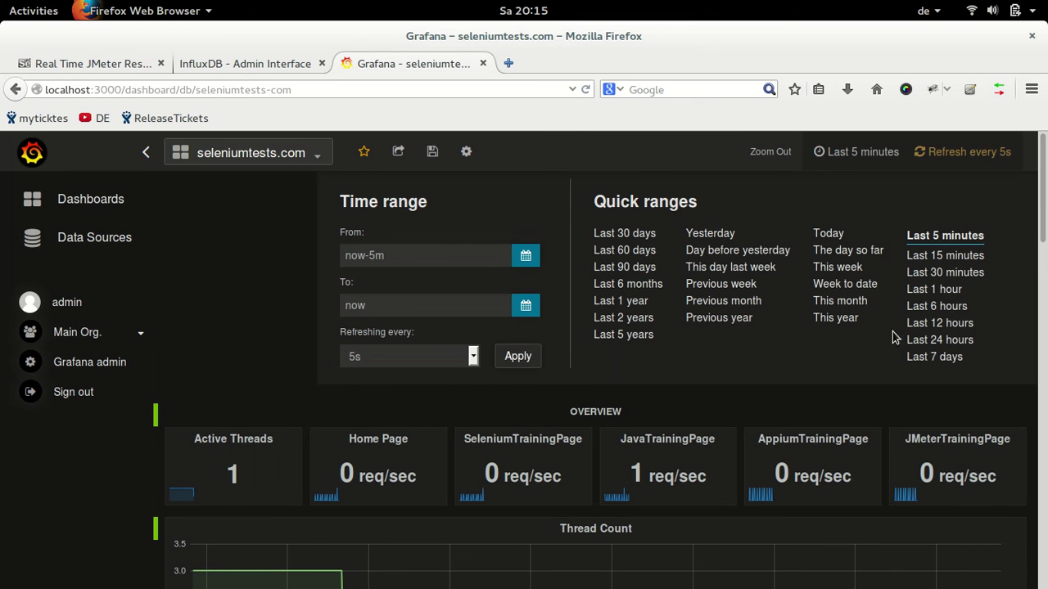
{"action": "left_click", "coordinate": [963, 257]}
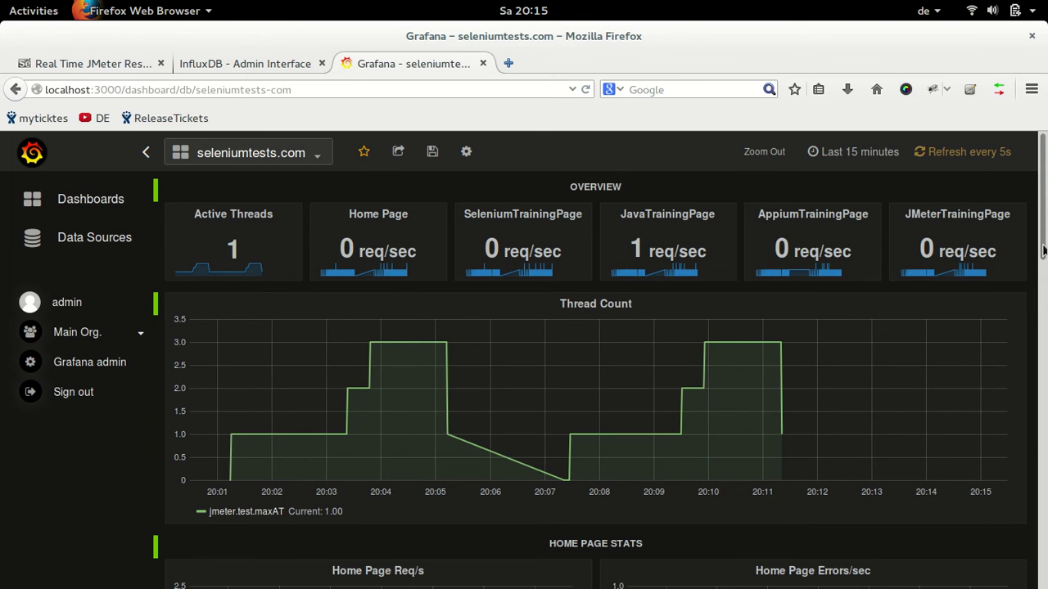
{"action": "mouse_move", "coordinate": [1043, 256]}
{"action": "left_mouse_down"}
{"action": "mouse_move", "coordinate": [1043, 303]}
{"action": "mouse_move", "coordinate": [1043, 234]}
{"action": "left_mouse_up"}
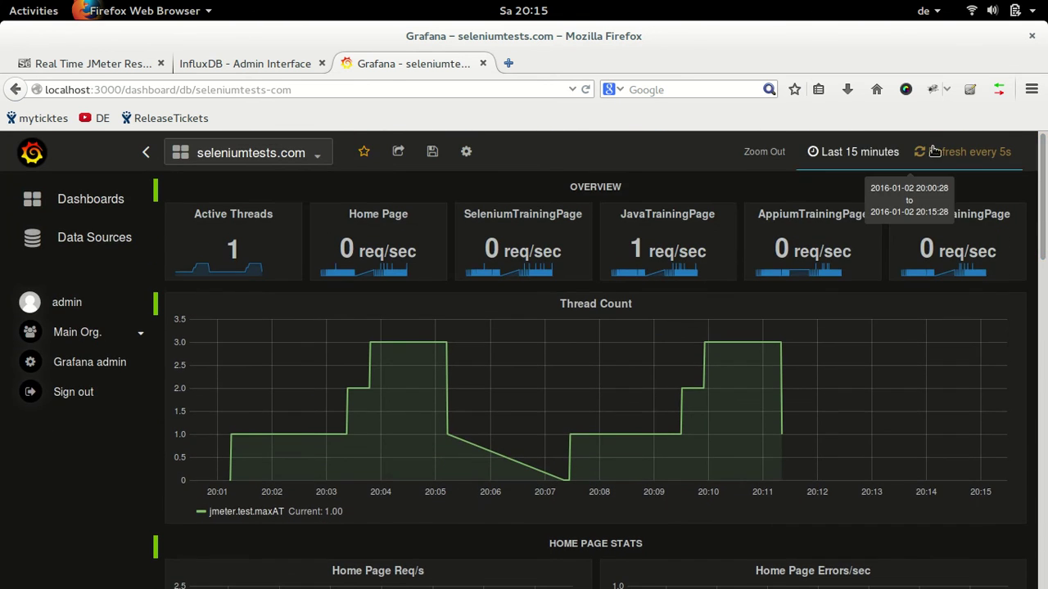
- Examine the custom From and To fields and the From calendar in the dashboard's time range settings
{"action": "left_click", "coordinate": [873, 156]}
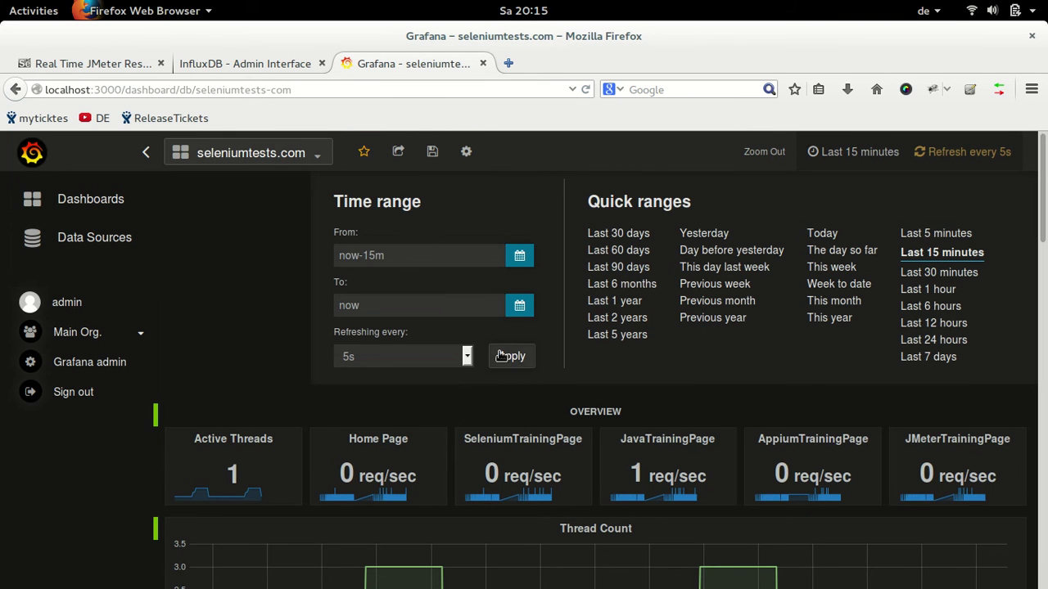
{"action": "left_click", "coordinate": [432, 252]}
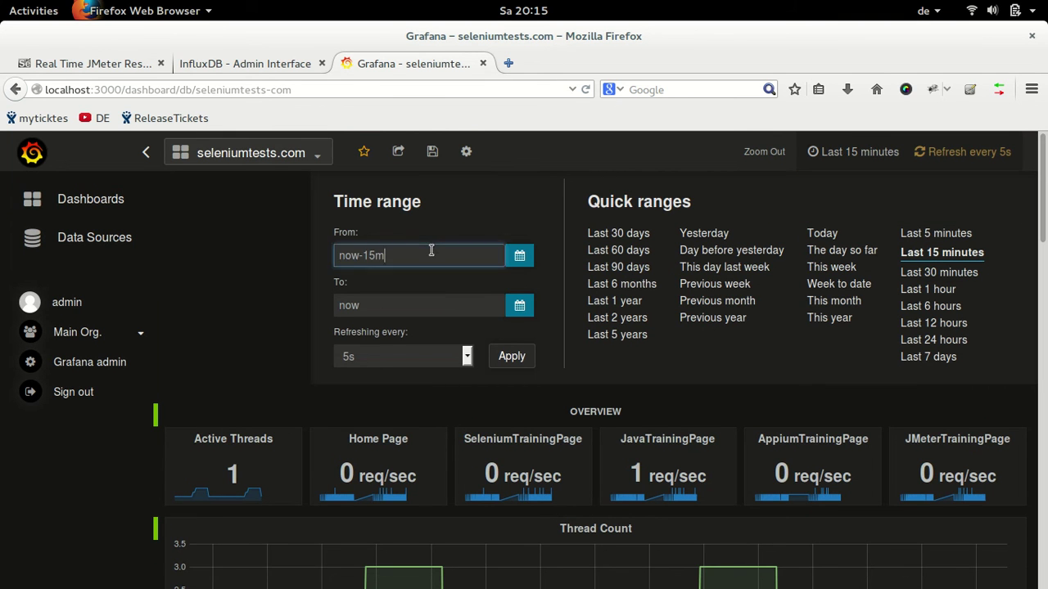
{"action": "left_click", "coordinate": [429, 303]}
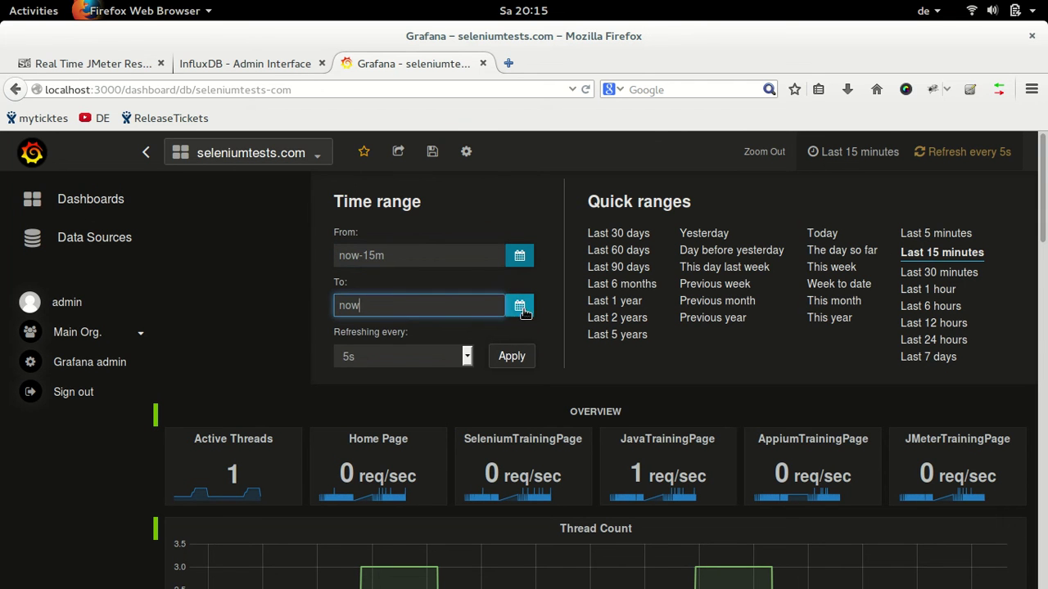
{"action": "left_click", "coordinate": [520, 256]}
{"action": "left_click", "coordinate": [520, 256]}
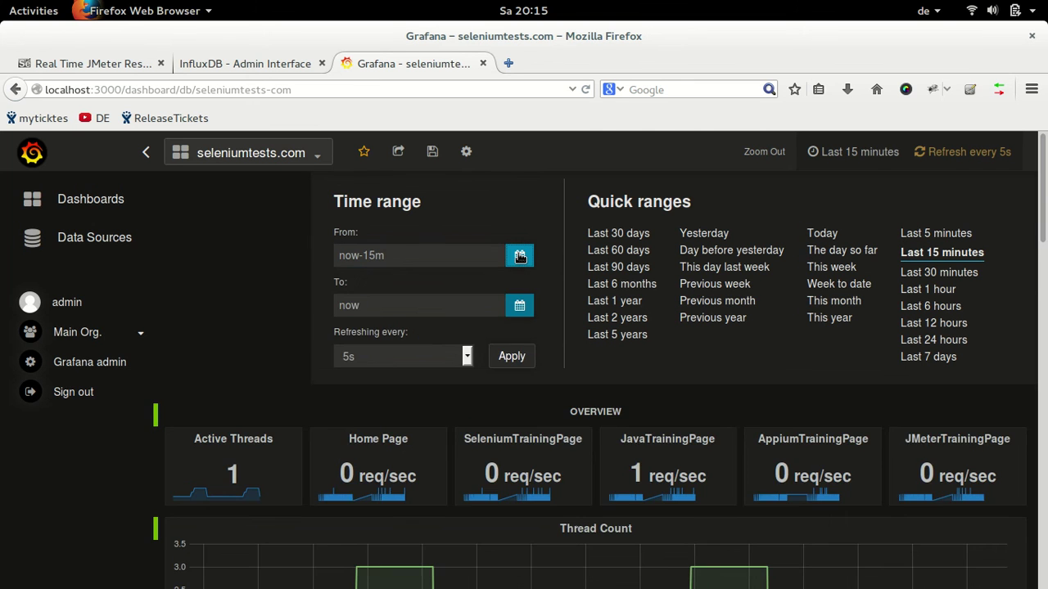
{"action": "left_click", "coordinate": [520, 257]}
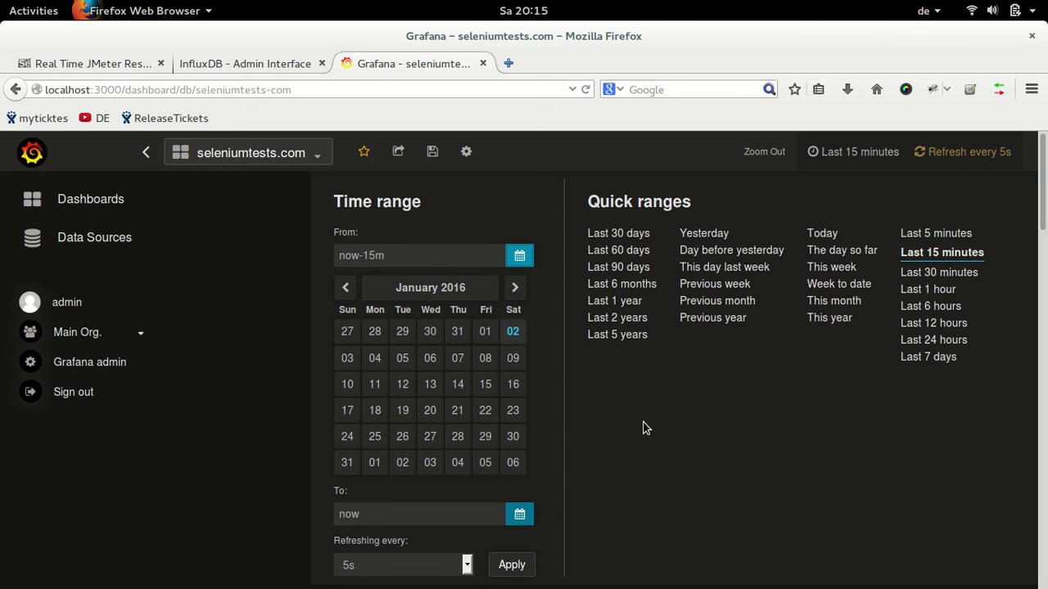
{"action": "left_click", "coordinate": [520, 257]}
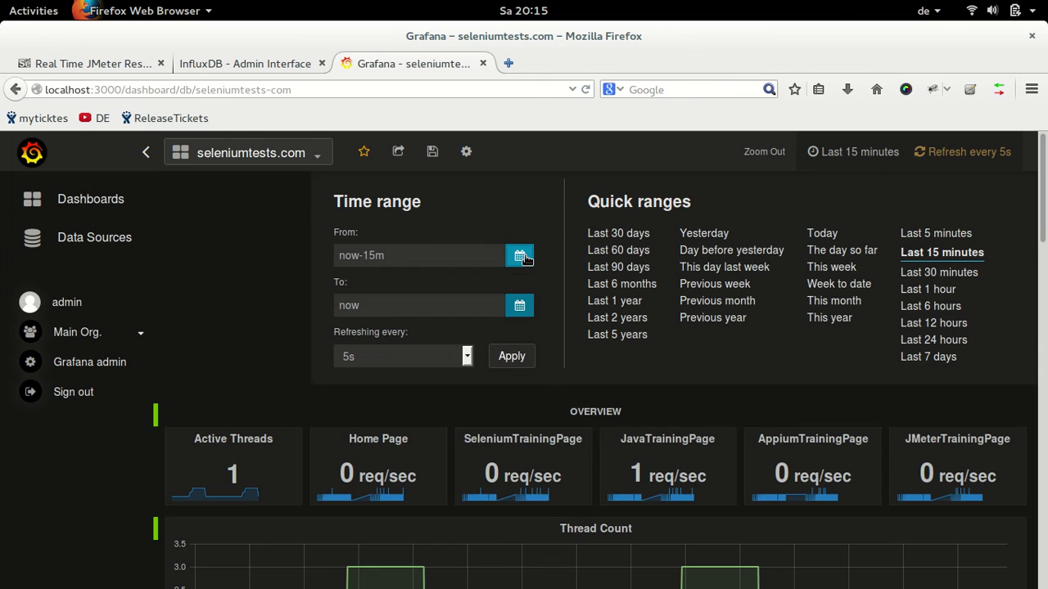
- Set the time range to Last 1 hour, review the upper graphs, and switch the range back to Last 5 minutes
{"action": "left_click", "coordinate": [942, 292]}
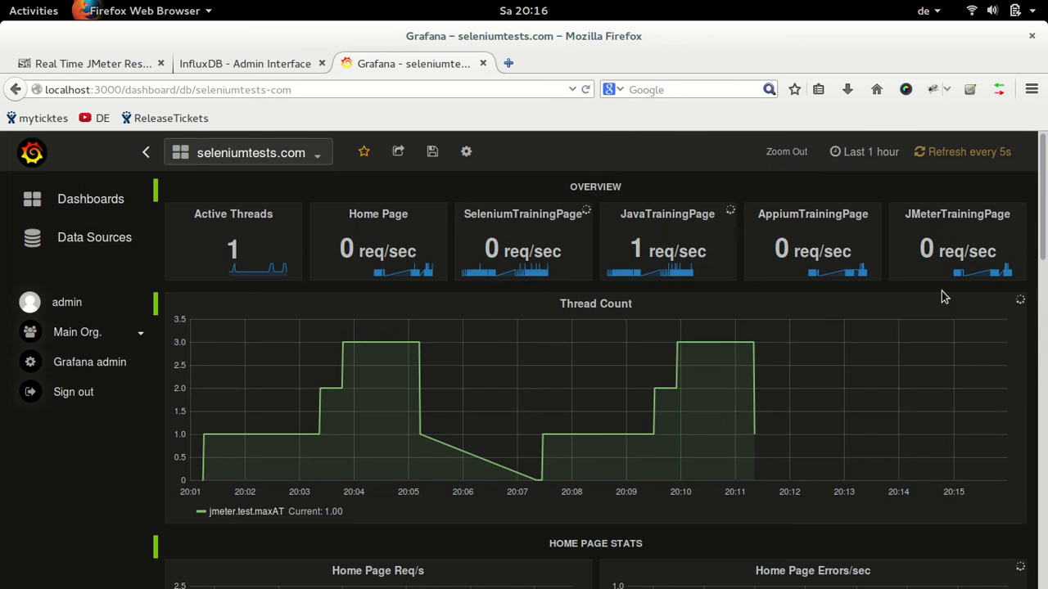
{"action": "scroll", "coordinate": [1042, 235], "scroll_direction": "down", "scroll_amount": 4}
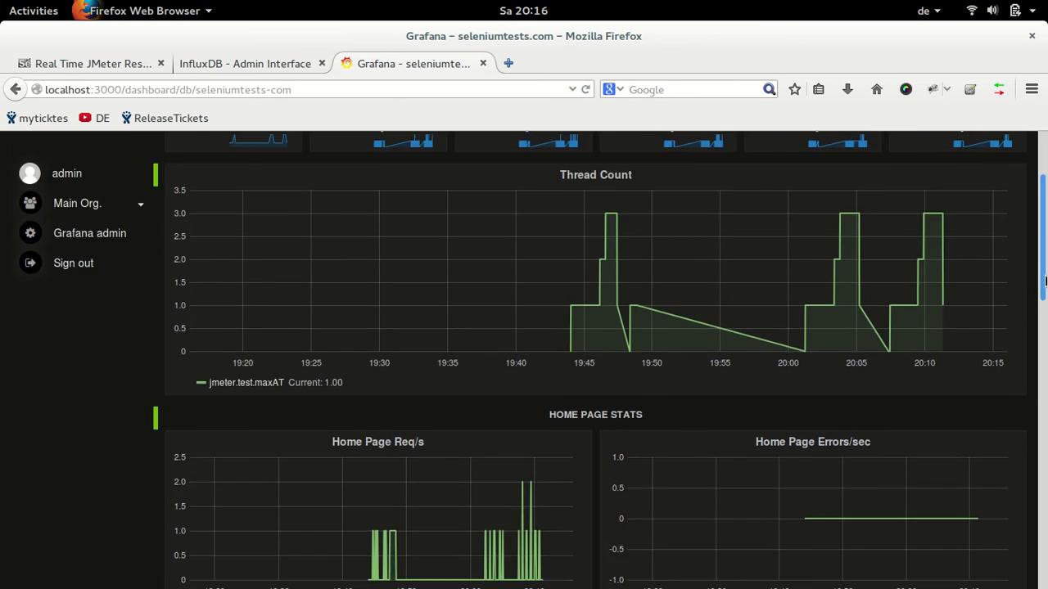
{"action": "scroll", "coordinate": [920, 194], "scroll_direction": "down", "scroll_amount": 2}
{"action": "scroll", "coordinate": [920, 194], "scroll_direction": "up", "scroll_amount": 6}
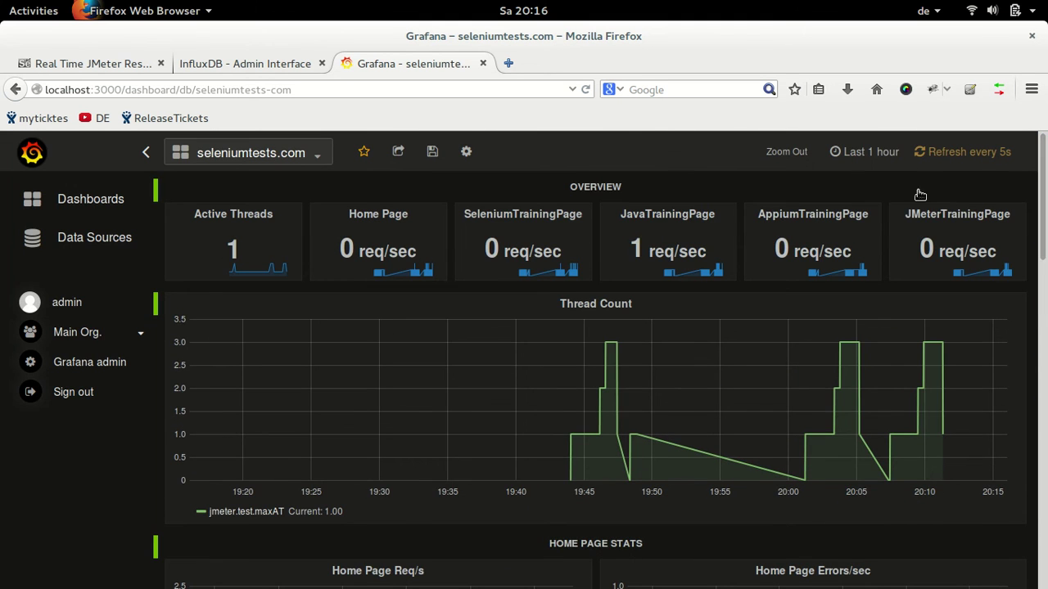
{"action": "left_click", "coordinate": [863, 162]}
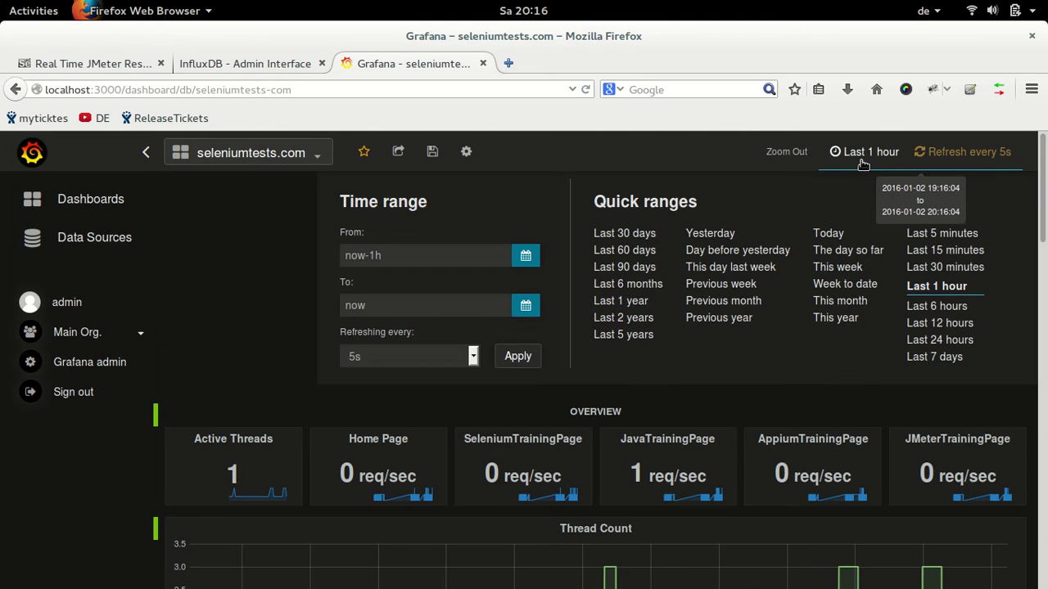
{"action": "left_click", "coordinate": [950, 236]}
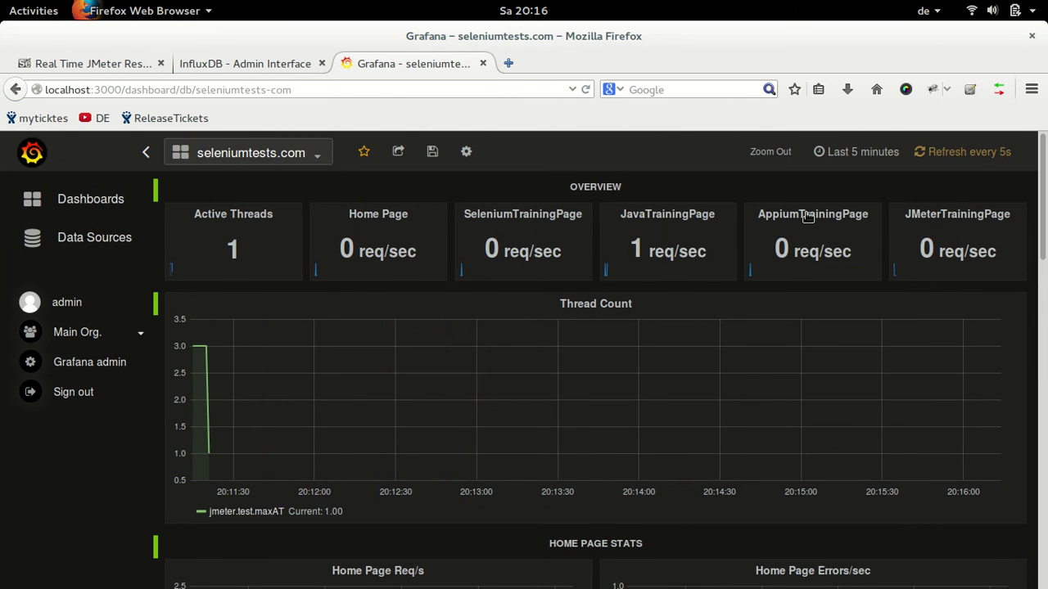
- Set the start of the dashboard's custom time range to now-10m and apply it
{"action": "left_click", "coordinate": [869, 157]}
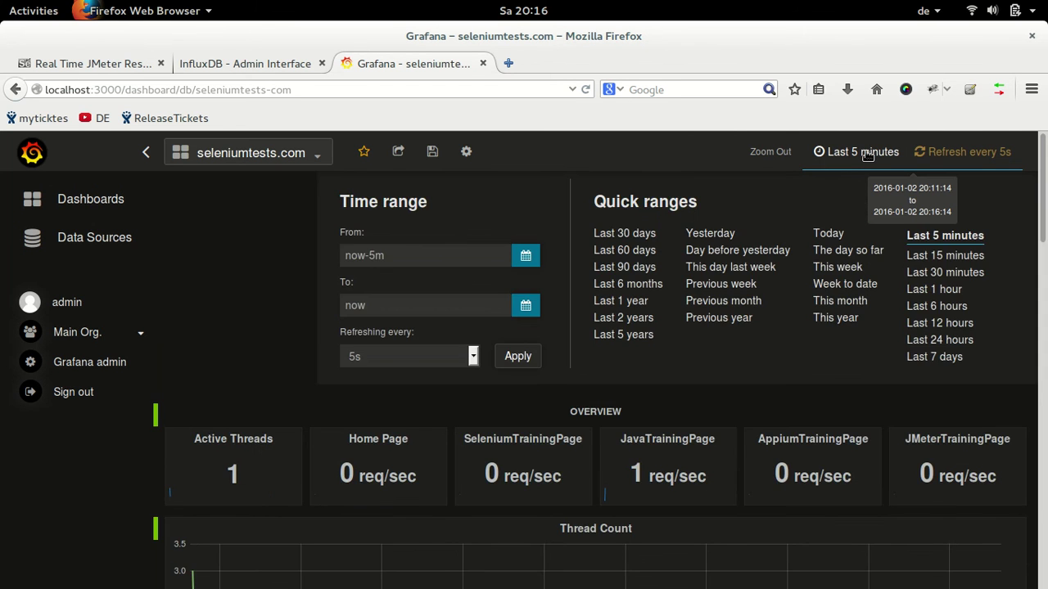
{"action": "left_click", "coordinate": [447, 258]}
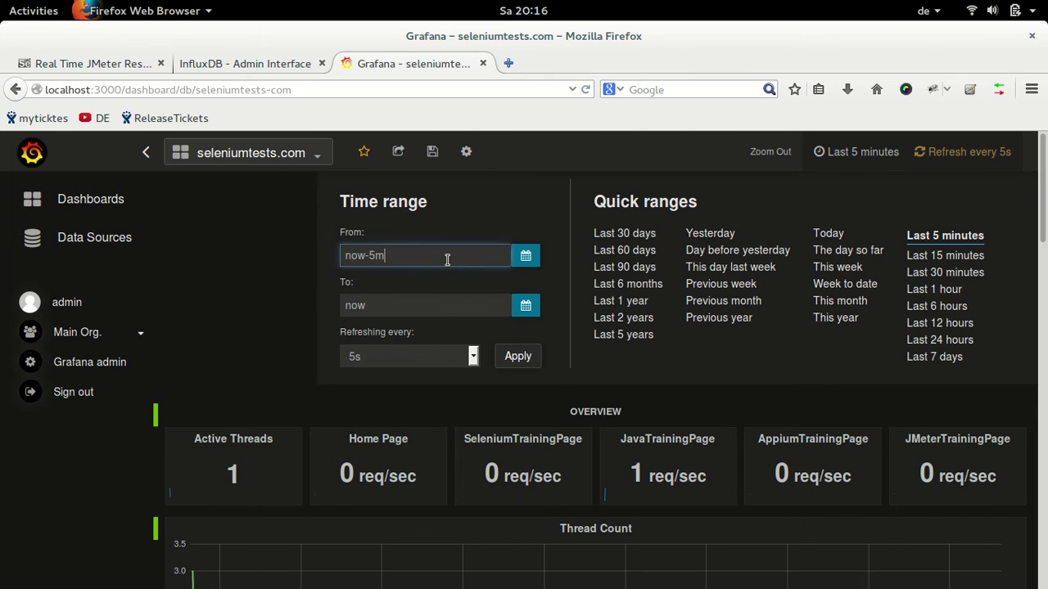
{"action": "key", "text": "Left"}
{"action": "key", "text": "shift+Left"}
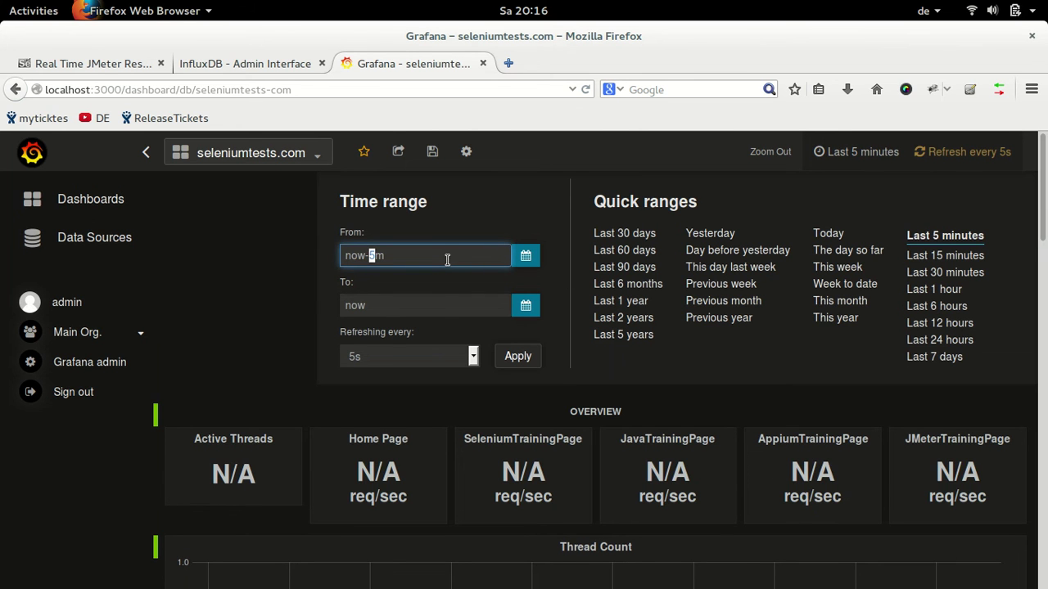
{"action": "type", "text": "10"}
{"action": "left_click", "coordinate": [521, 358]}
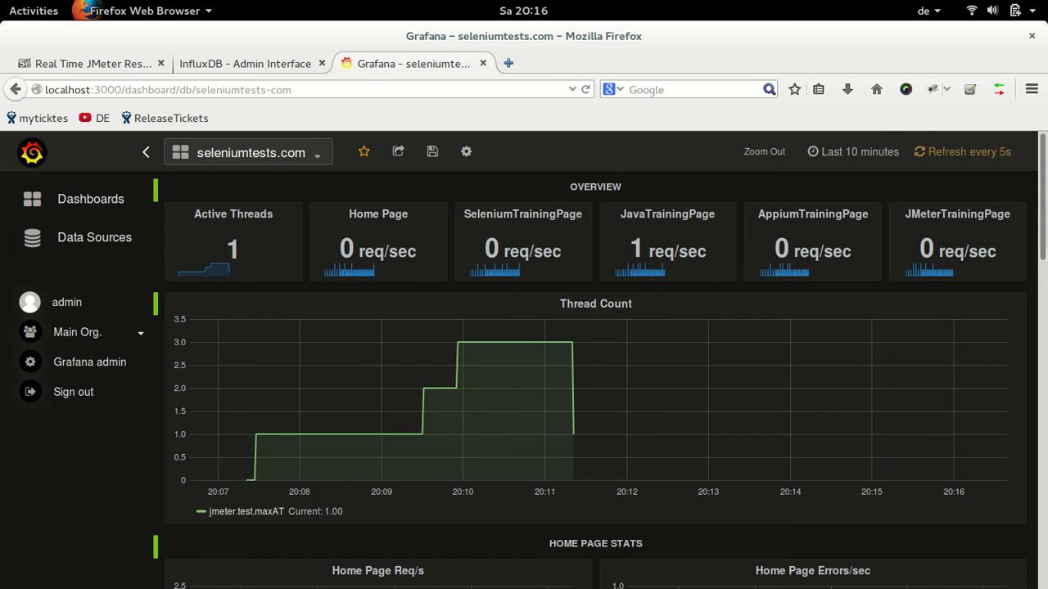
- Review the dashboard's graphs from the overview through the page statistics for the last 10 minutes
{"action": "scroll", "coordinate": [596, 360], "scroll_direction": "down", "scroll_amount": 5}
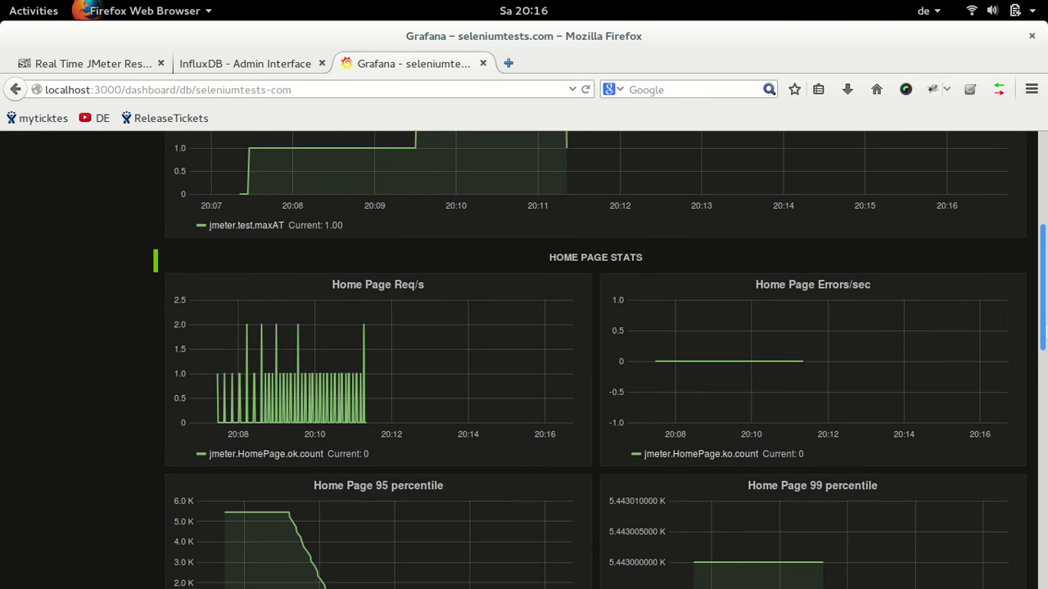
{"action": "scroll", "coordinate": [596, 360], "scroll_direction": "down", "scroll_amount": 12}
{"action": "left_click_drag", "start_coordinate": [1045, 562], "coordinate": [1043, 255]}
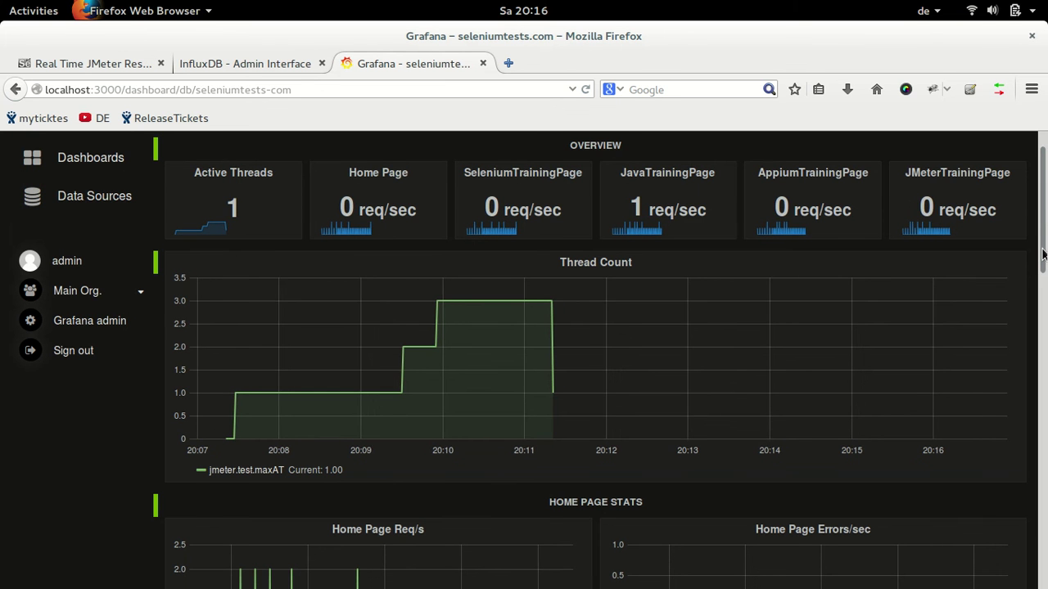
- Switch to the 16th JMeter Training Video notes in gedit and review the off-line analysis and project files items
{"action": "key", "text": "alt+Tab"}
{"action": "key", "text": "alt+Tab"}
{"action": "key", "text": "alt+Tab"}
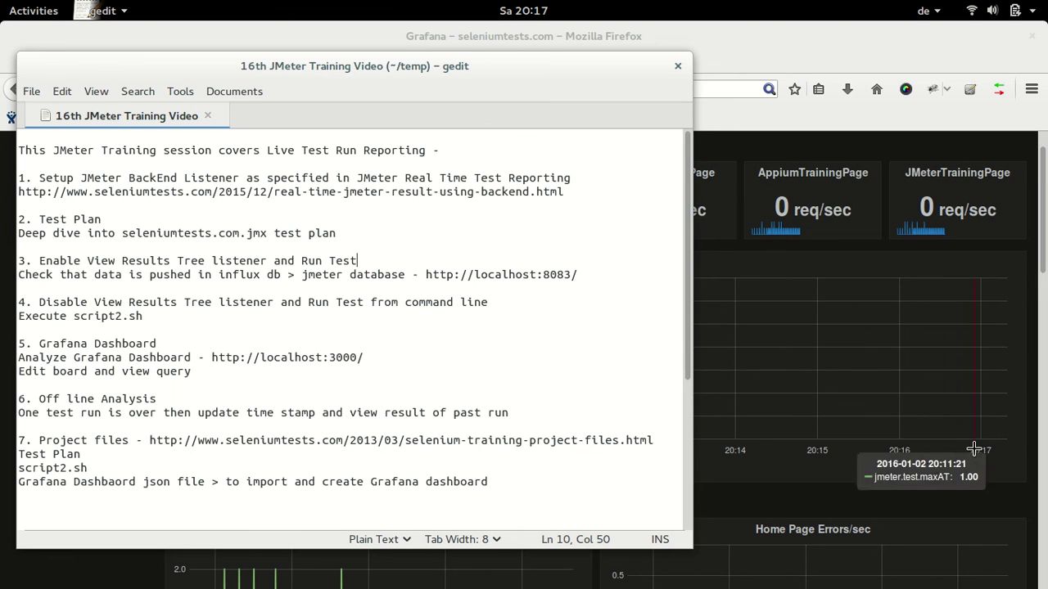
{"action": "left_click", "coordinate": [1041, 272]}
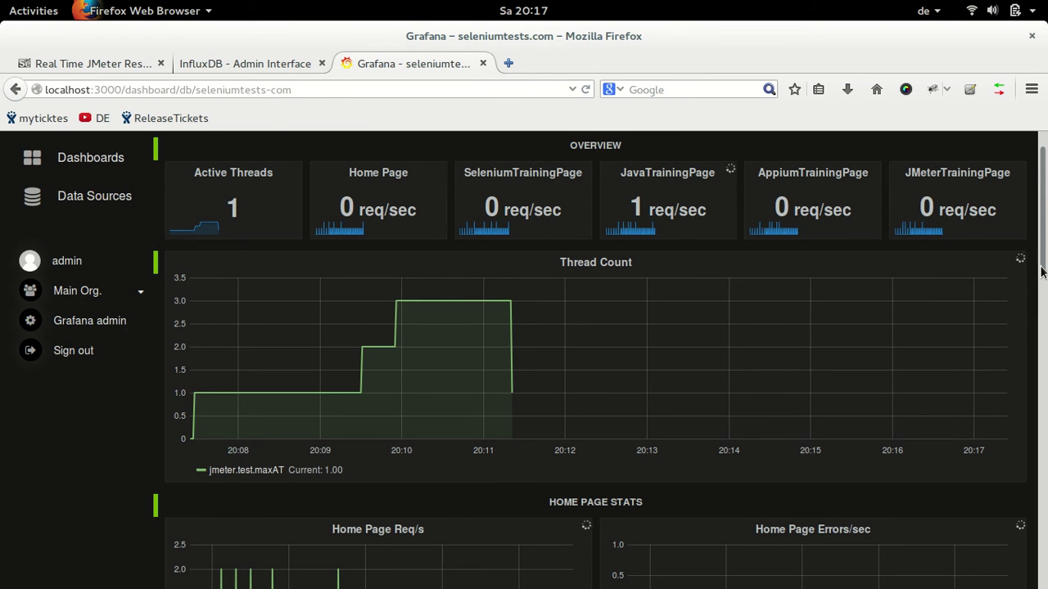
{"action": "key", "text": "alt+Tab"}
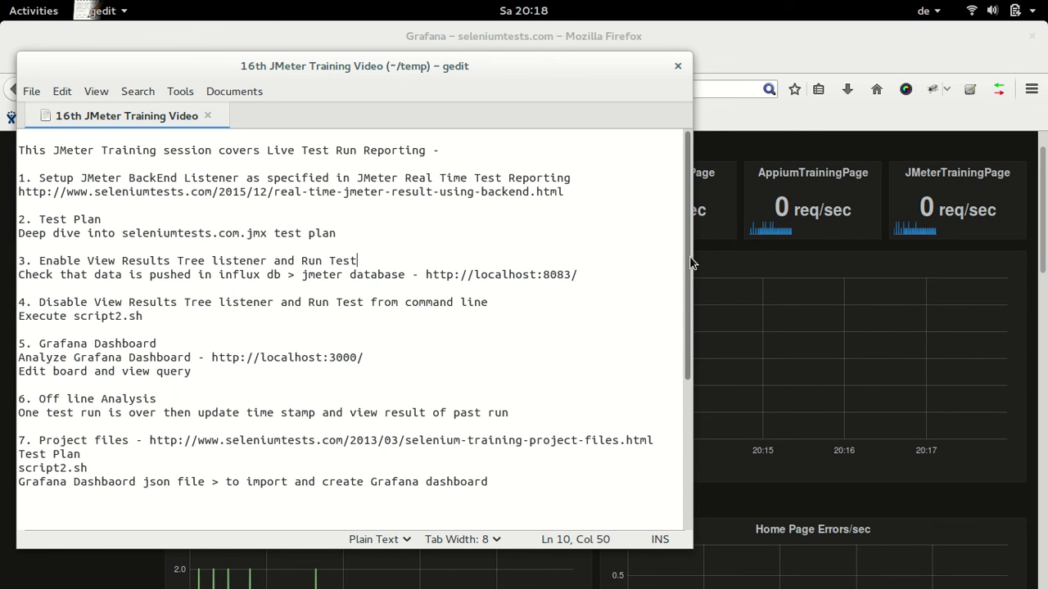
- Return to Grafana in Firefox and save the seleniumtests.com dashboard
{"action": "left_click", "coordinate": [692, 263]}
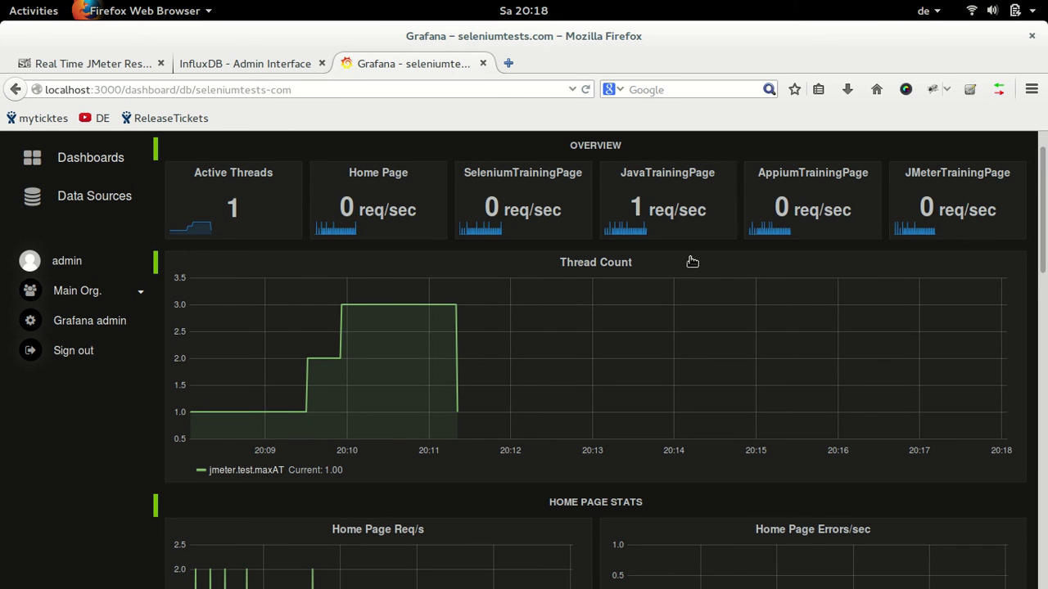
{"action": "key", "text": "ctrl+s"}
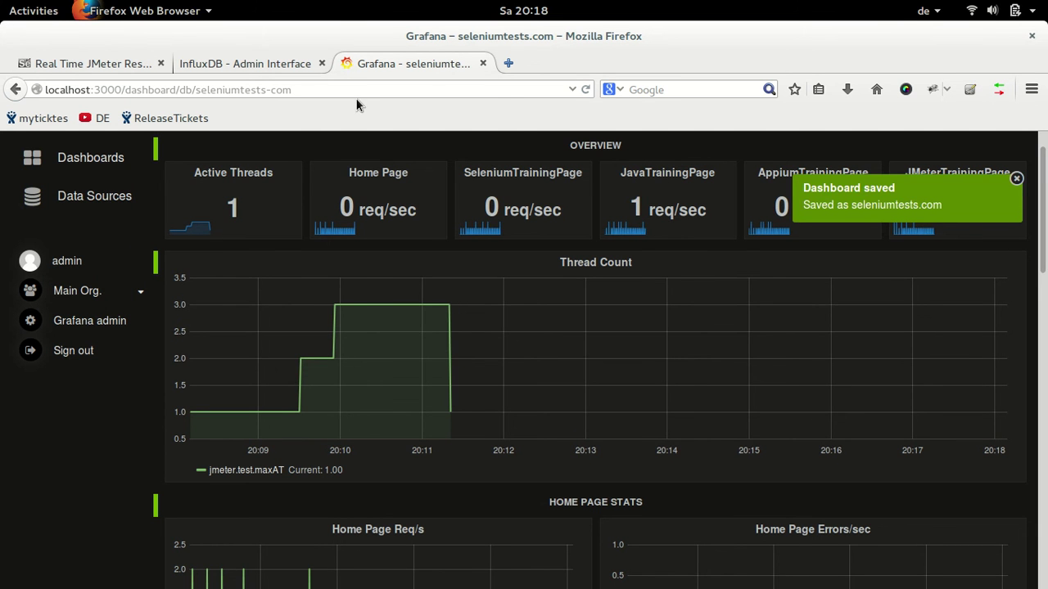
- Switch to the Terminator terminal and view the finished JMeter run summary alongside the InfluxDB query log
{"action": "key", "text": "alt+Tab"}
{"action": "key", "text": "alt+Tab"}
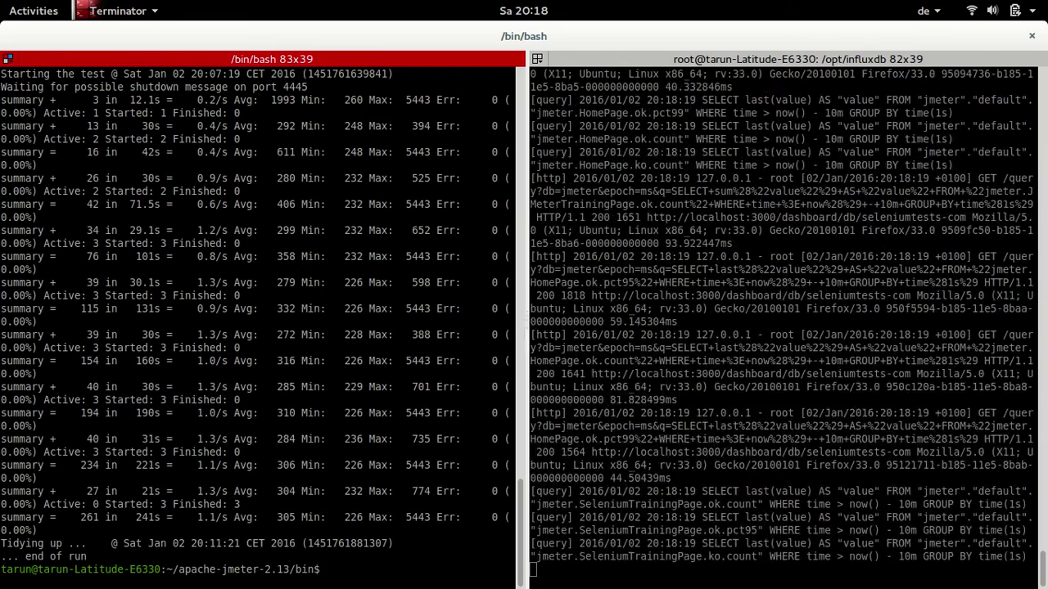
{"action": "key", "text": "alt+Tab"}
{"action": "key", "text": "alt+Tab"}
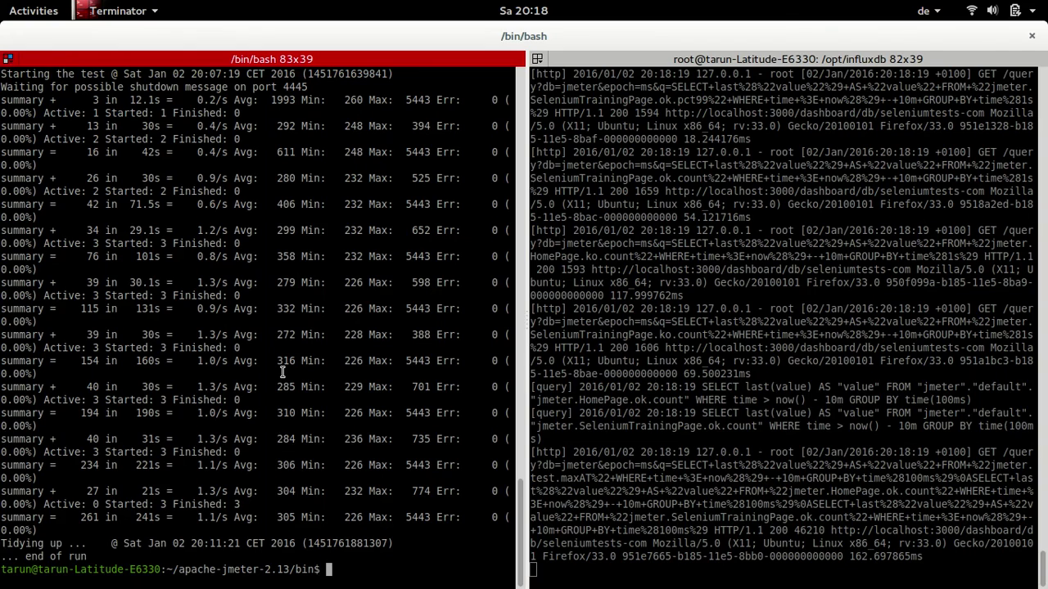